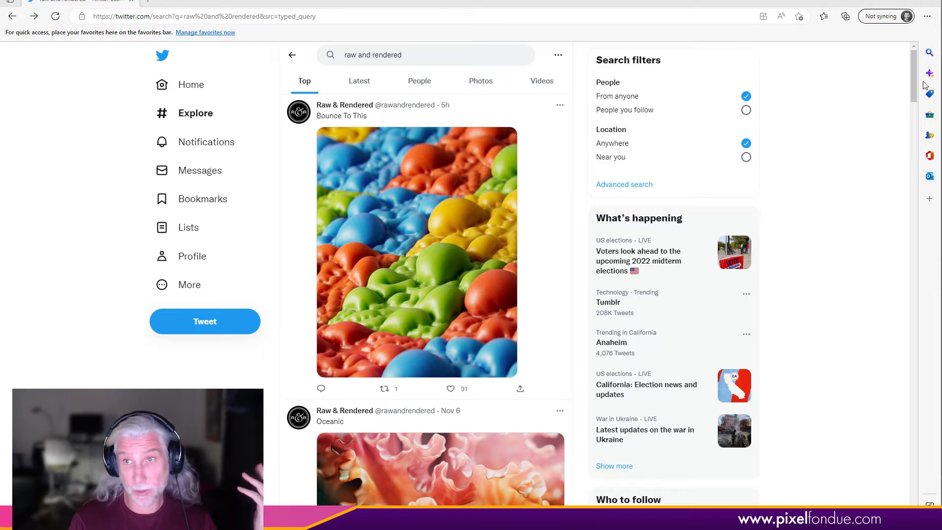
- Scroll the Raw & Rendered search results and open the Inner Depths post image for reference
drag(914, 101, 883, 248)
click(445, 251)
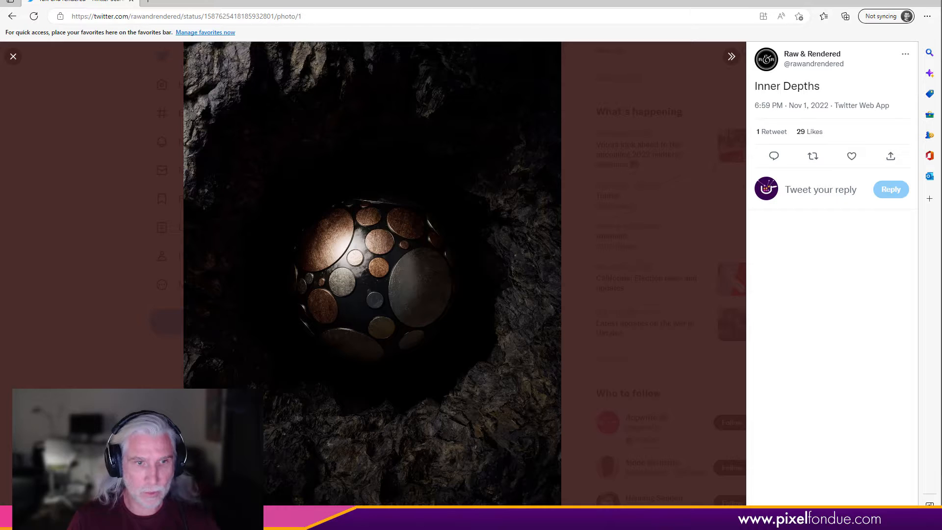
- Switch to Modo, select the empty Mesh item in the scene list and open the mesh operations list
key(alt+Tab)
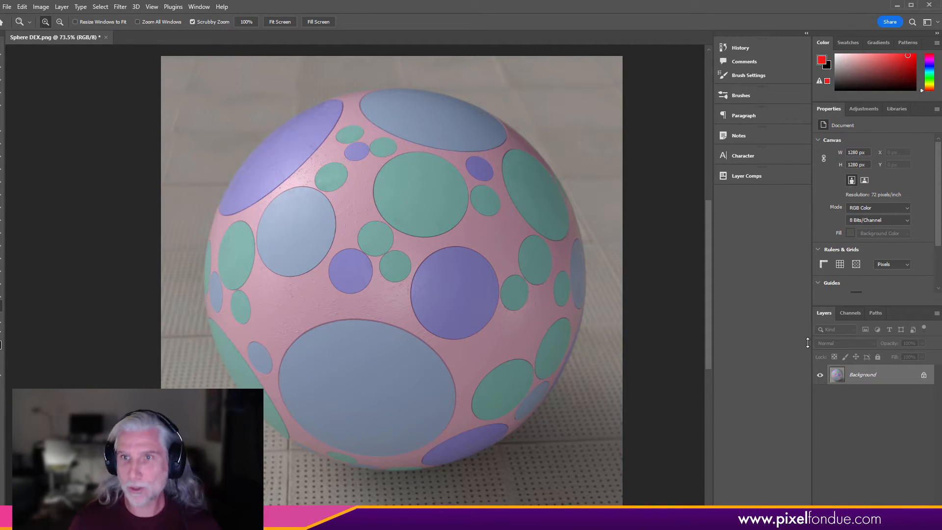
click(897, 5)
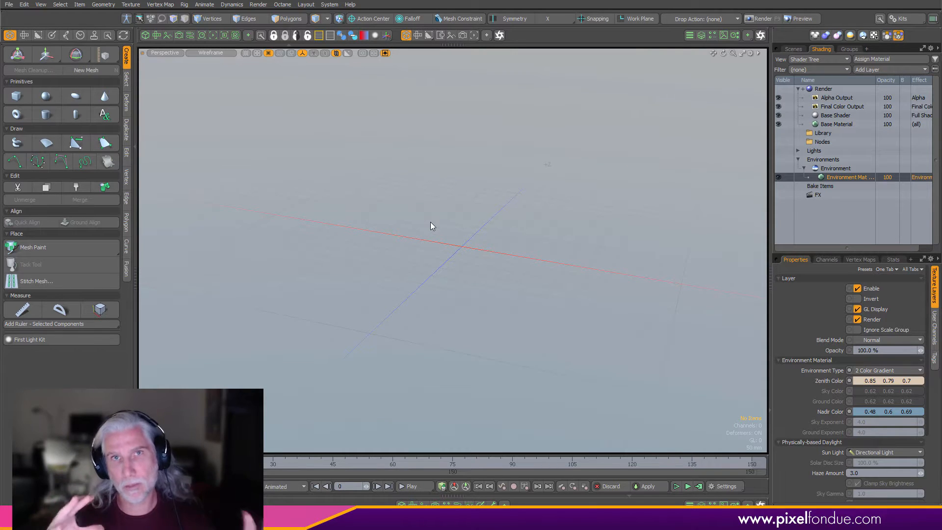
click(793, 49)
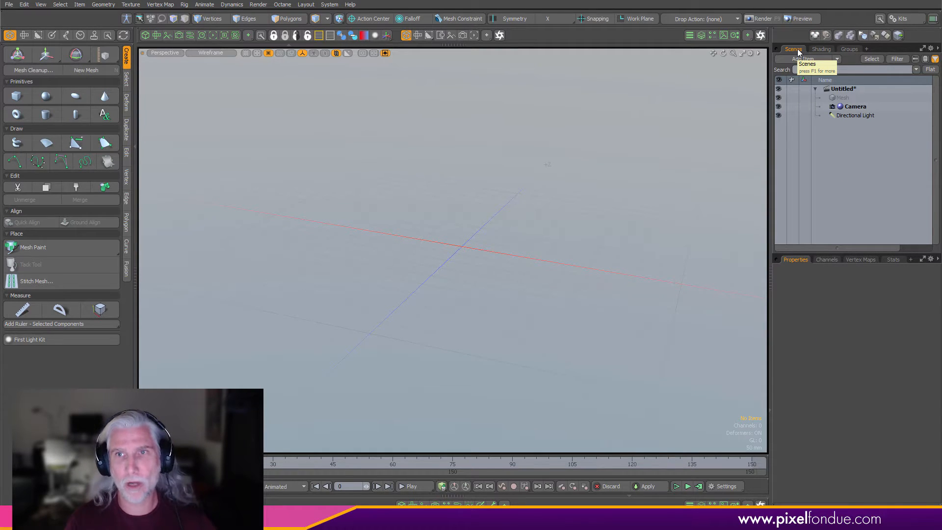
click(854, 97)
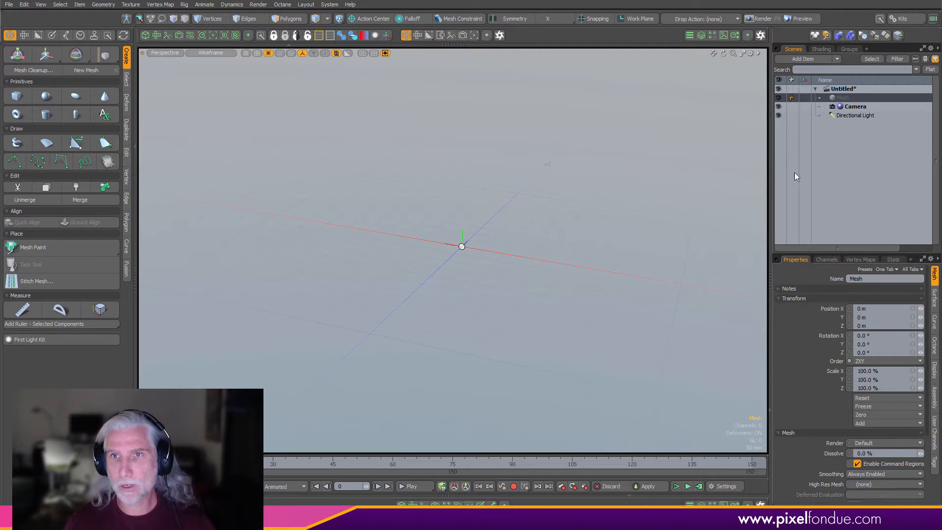
click(700, 36)
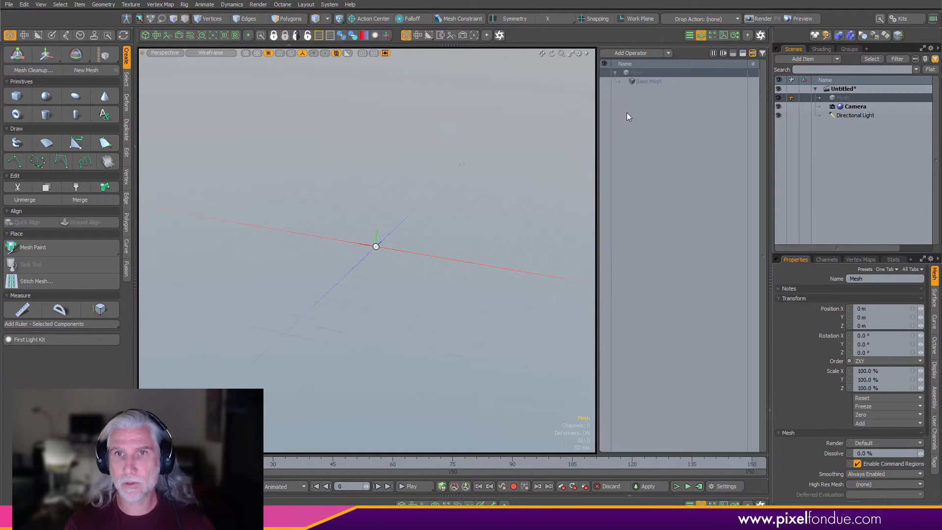
- Add a Sphere mesh operator to the Mesh item and open its mini properties
click(637, 53)
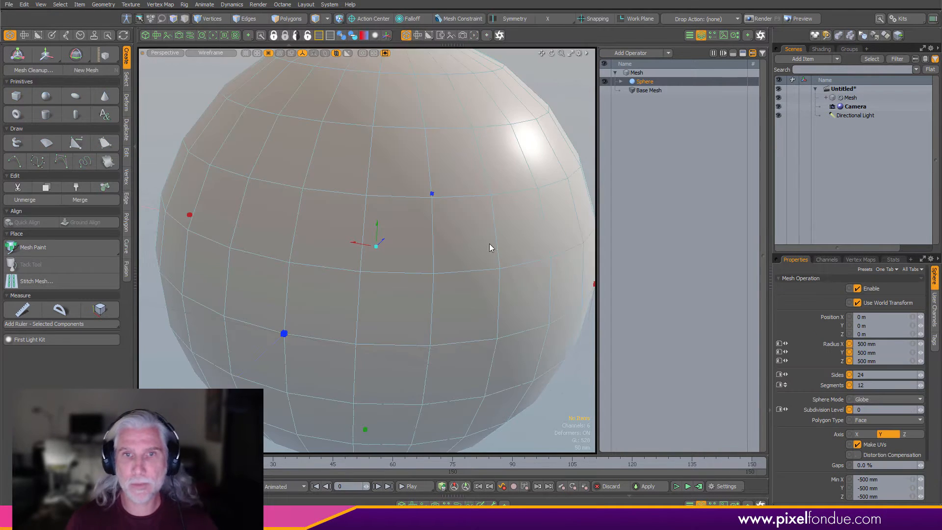
scroll(489, 244, down, 5)
alt+drag(469, 254, 456, 238)
scroll(455, 238, up, 3)
key(k)
- Set the sphere mode to Tesselation with 44 sides and subdivision level 20
click(525, 216)
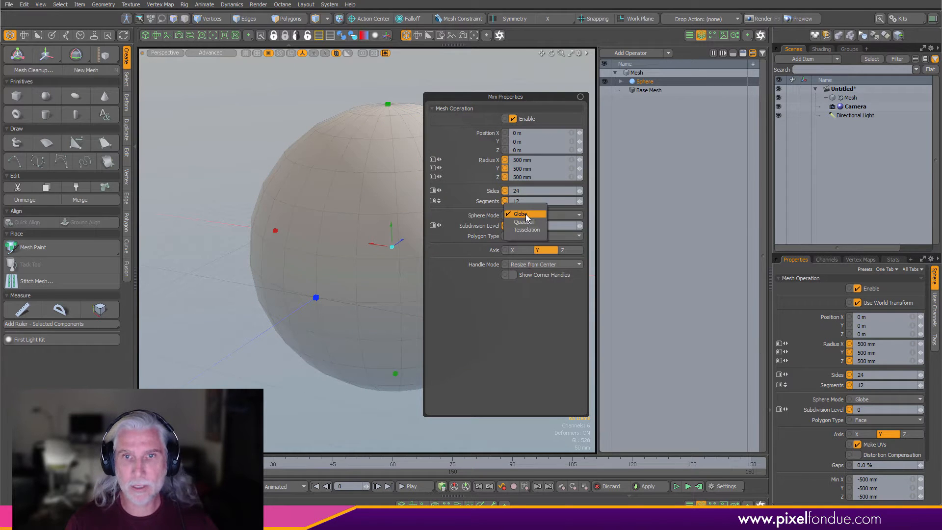
click(526, 230)
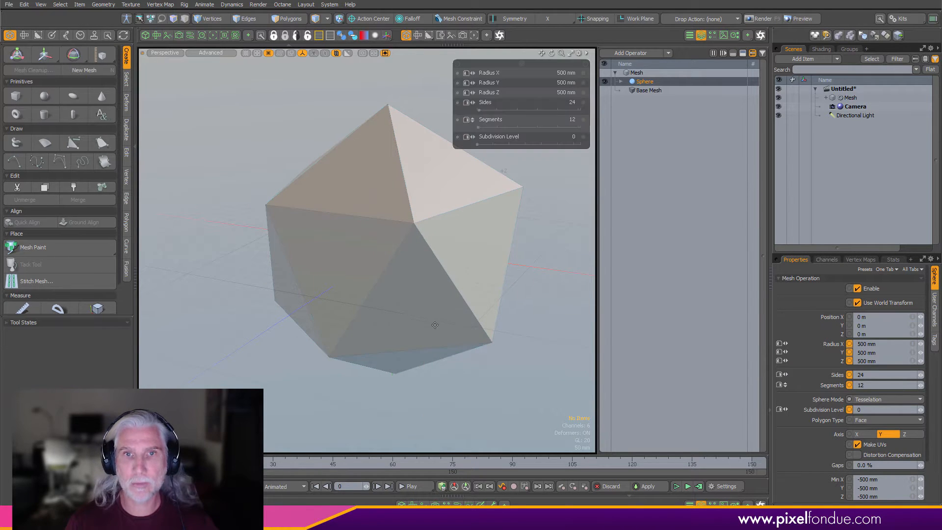
right_drag(414, 311, 461, 311)
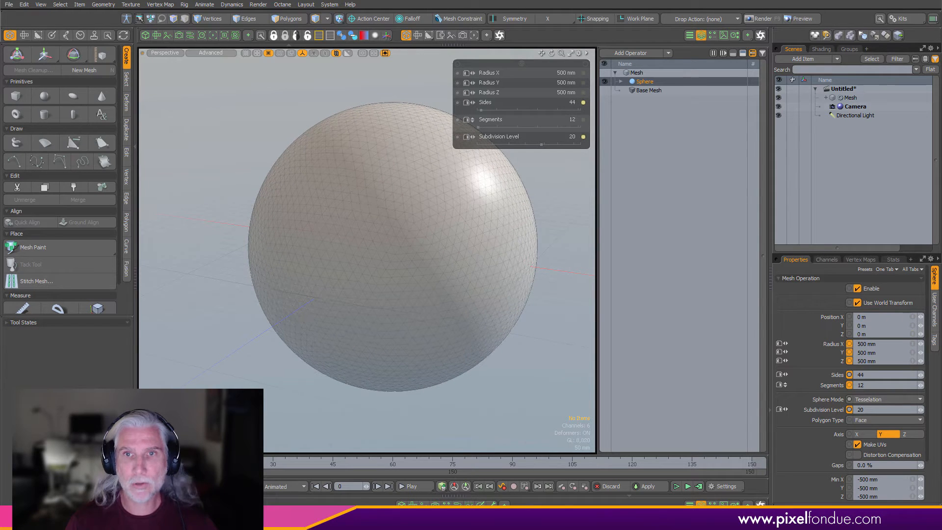
scroll(436, 267, up, 3)
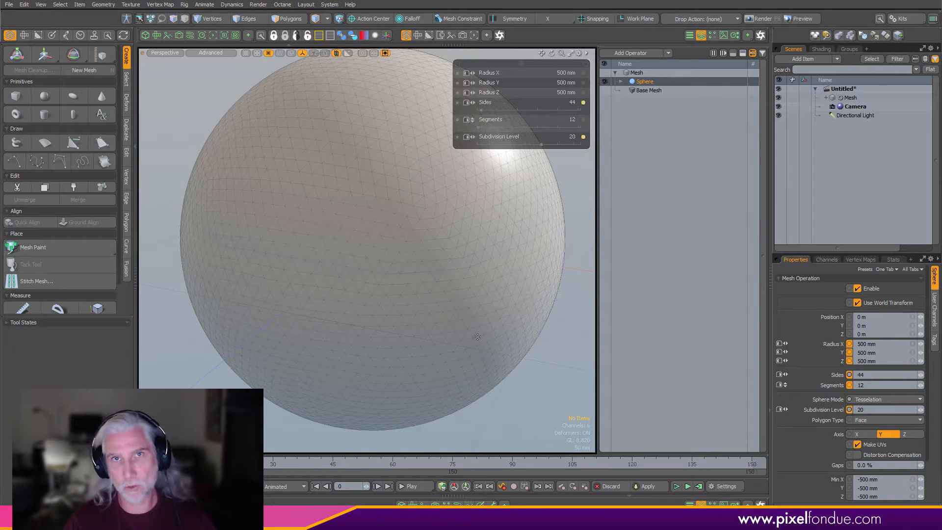
scroll(505, 345, down, 1)
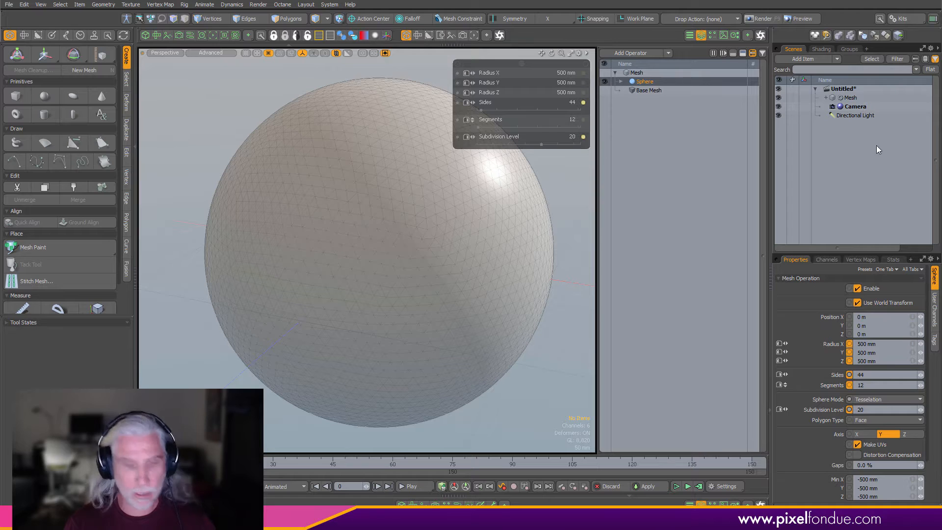
- Create a new mesh item and add a Sphere operator to it
key(n)
click(613, 53)
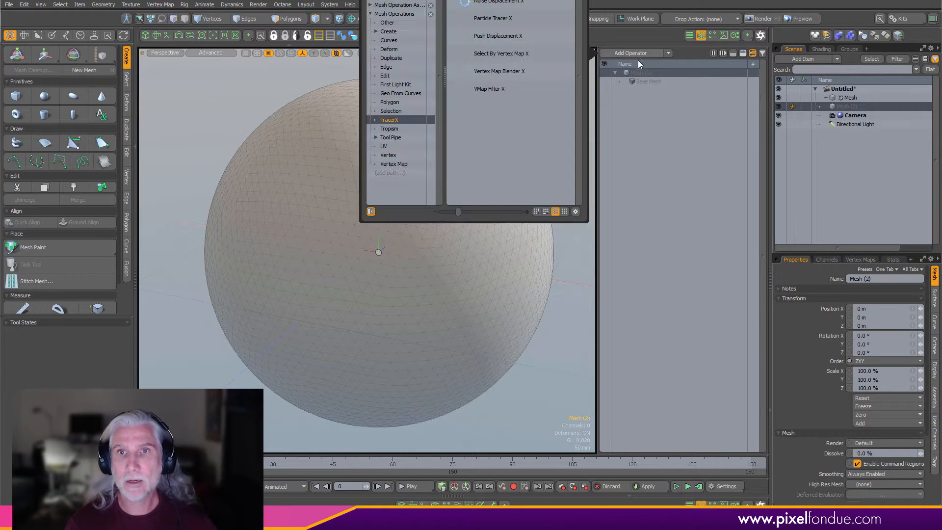
text(sph)
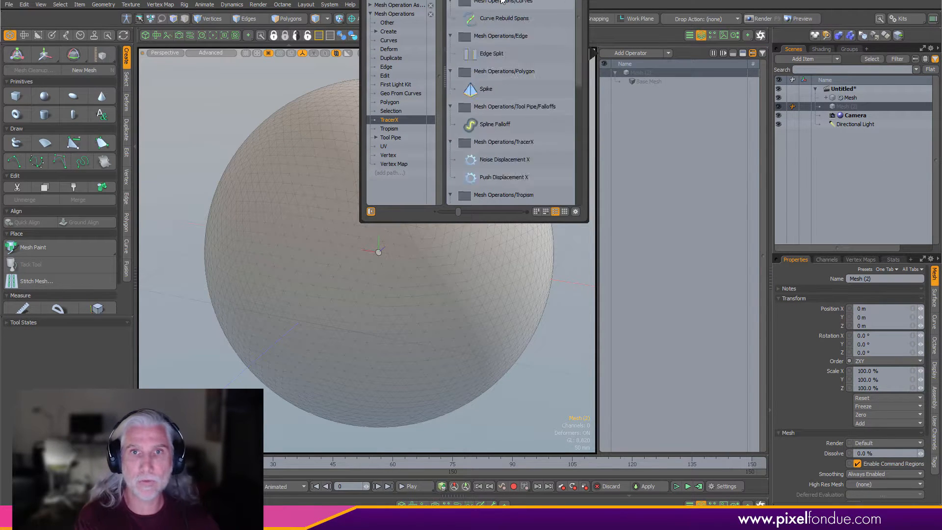
double_click(502, 1)
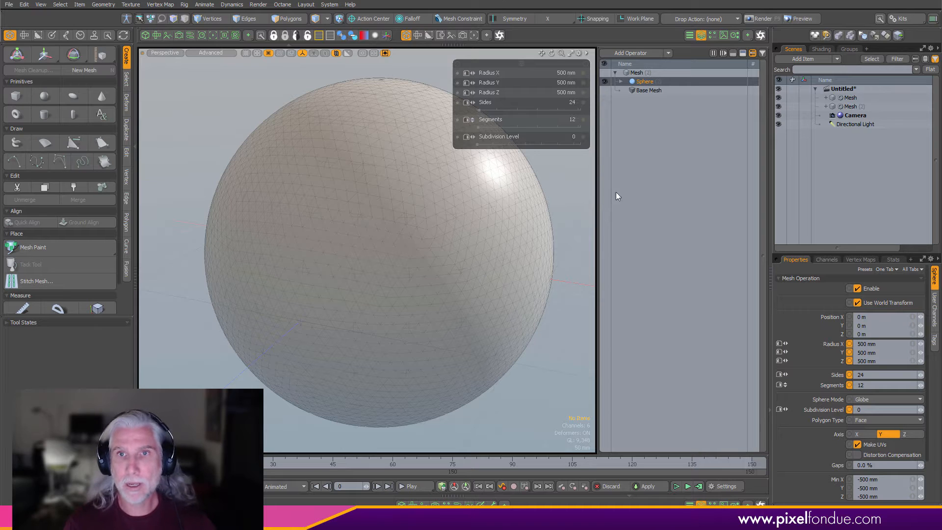
- Set the second sphere's mode to Quadball with 30 sides and subdivision level 6
key(k)
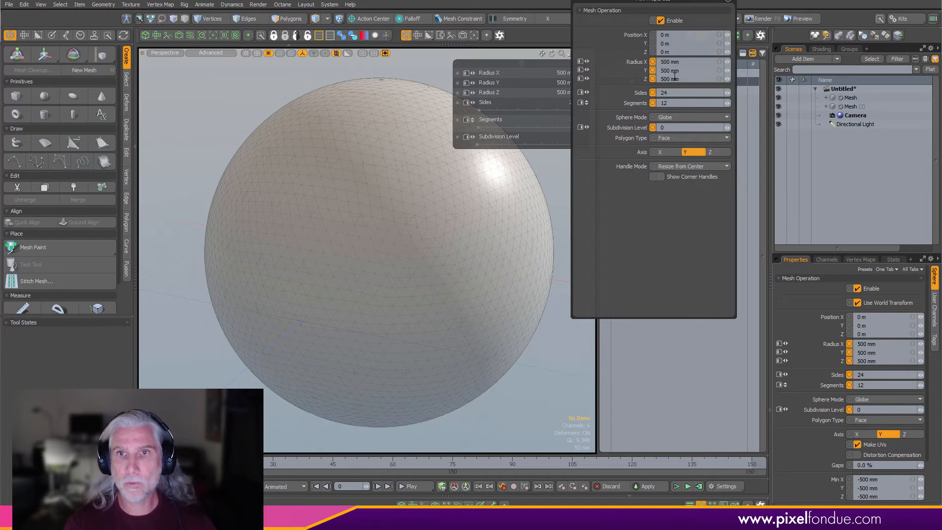
click(675, 117)
click(675, 123)
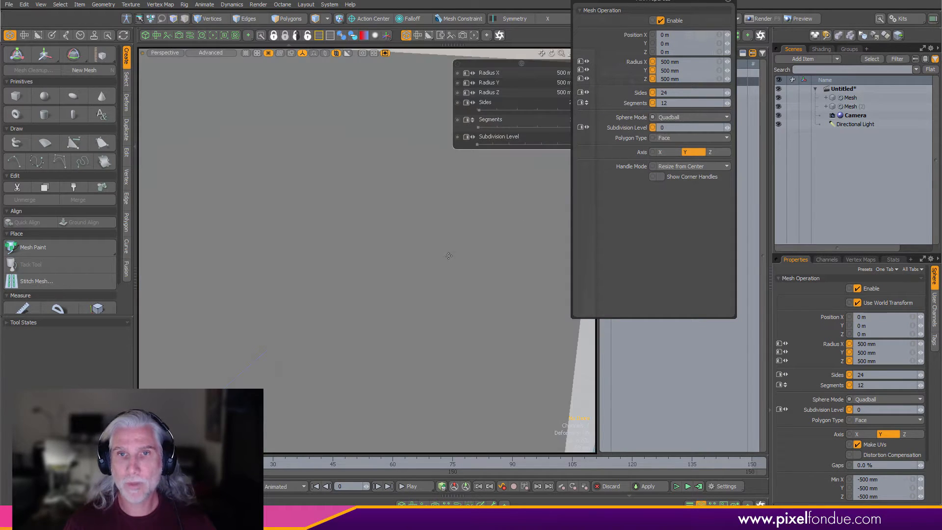
scroll(467, 251, down, 5)
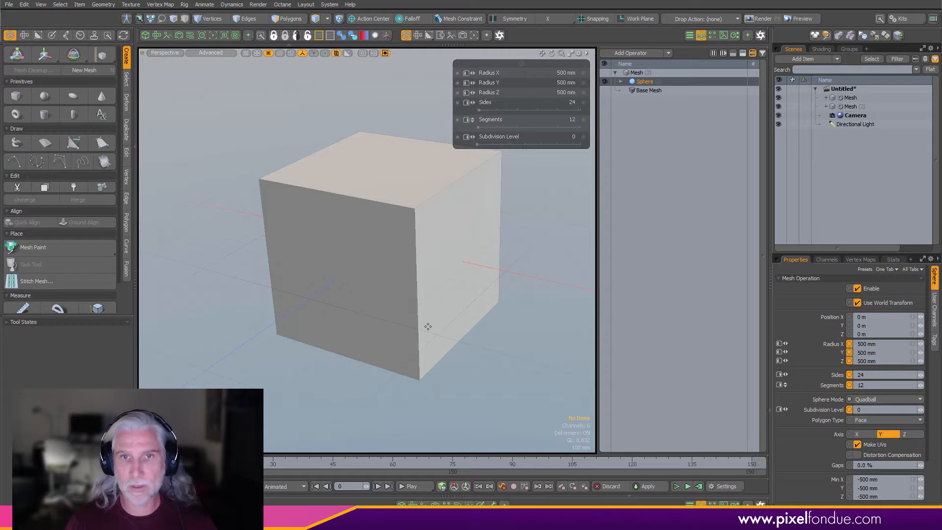
drag(432, 318, 374, 313)
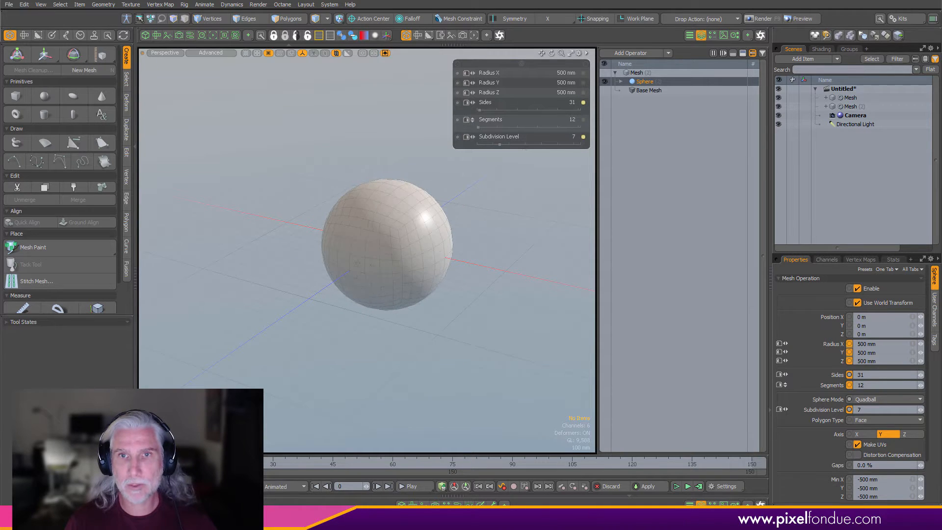
scroll(493, 284, up, 5)
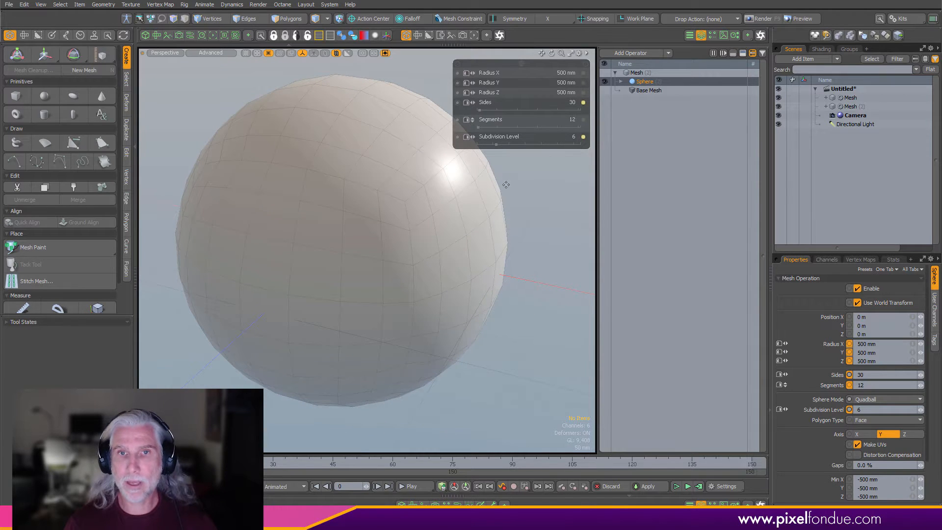
- Inspect the two spheres' wireframes in front and perspective views
key(ctrl+space)
click(380, 258)
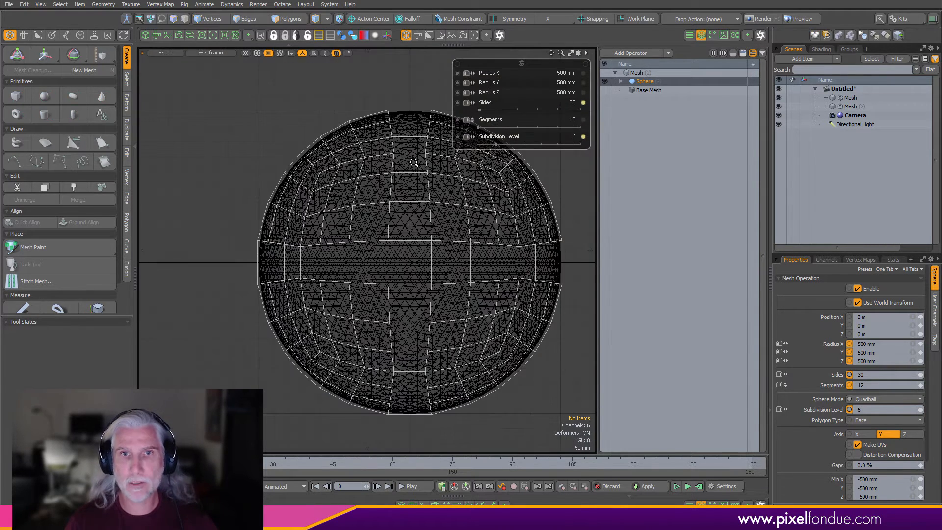
scroll(417, 152, up, 5)
scroll(428, 146, down, 5)
key(ctrl+space)
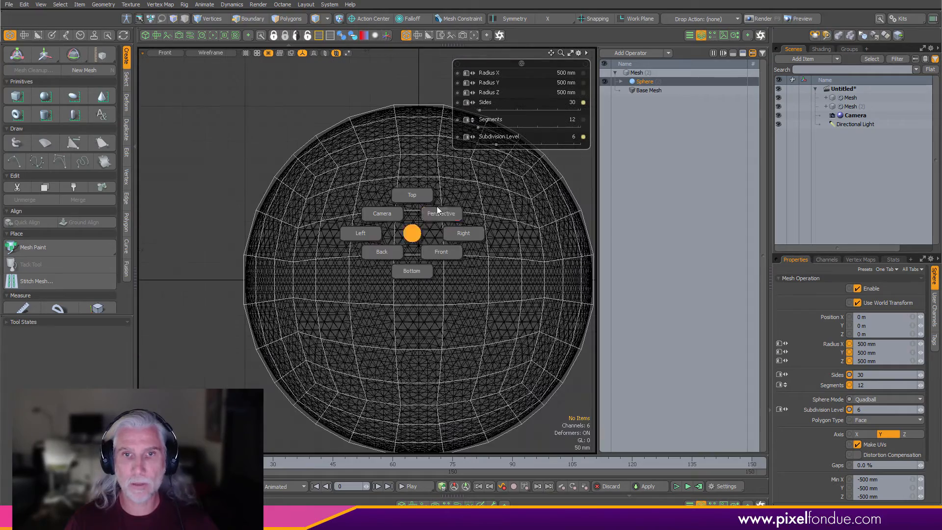
click(438, 219)
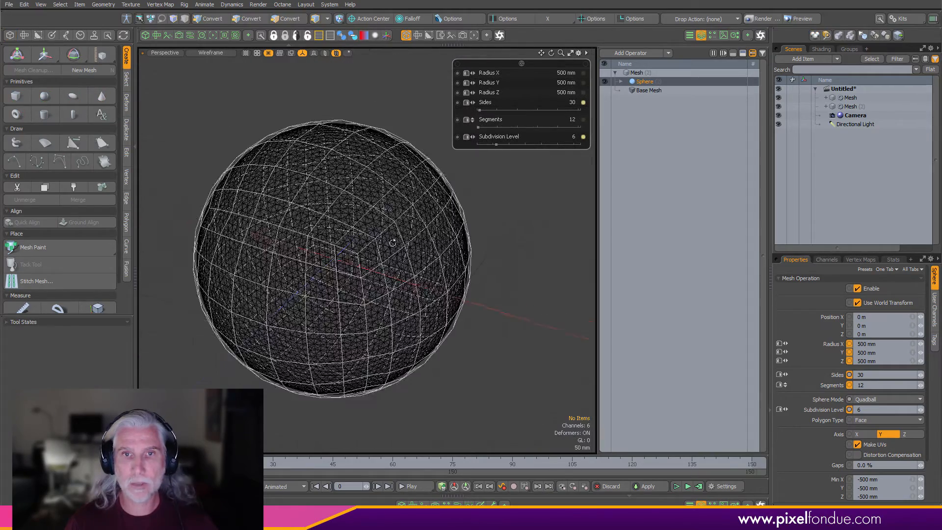
key(ctrl+2)
click(466, 231)
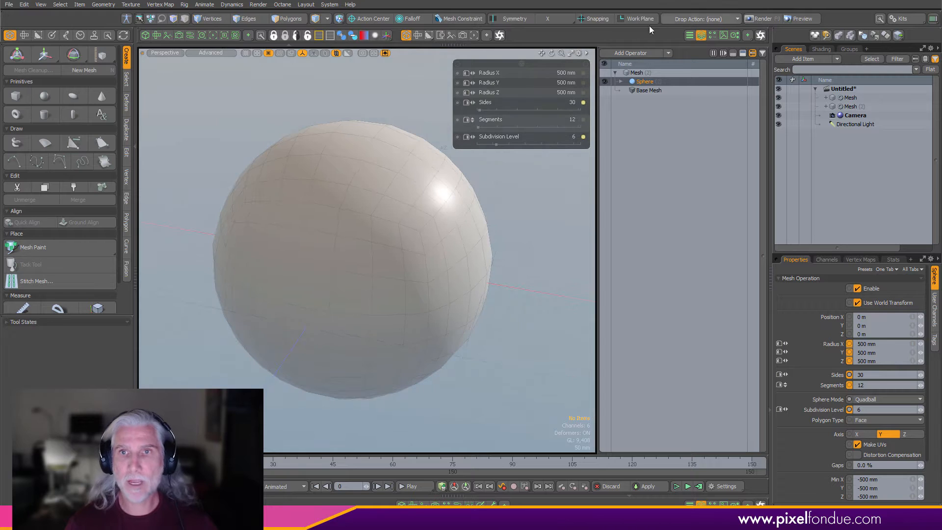
- Add a Surface Constraint operator to the second mesh, using Mesh as the constraint surface
click(644, 52)
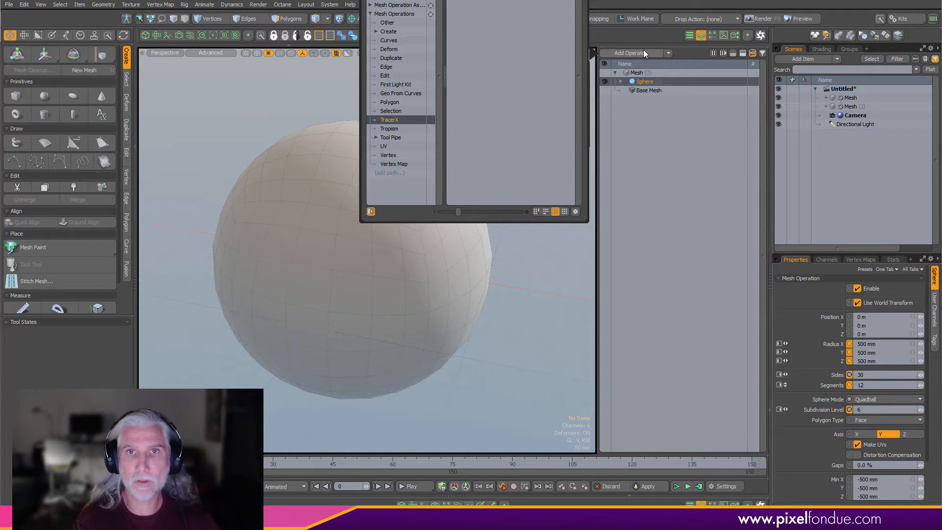
double_click(490, 11)
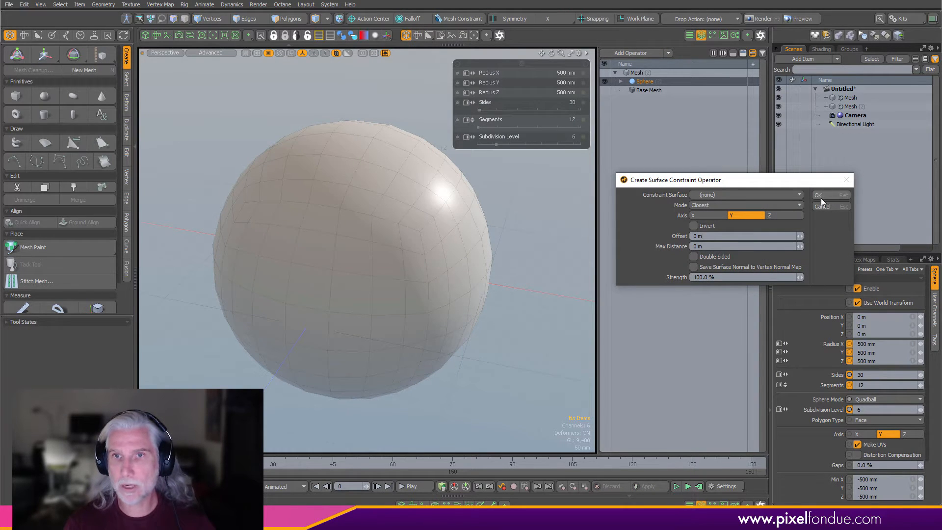
click(727, 193)
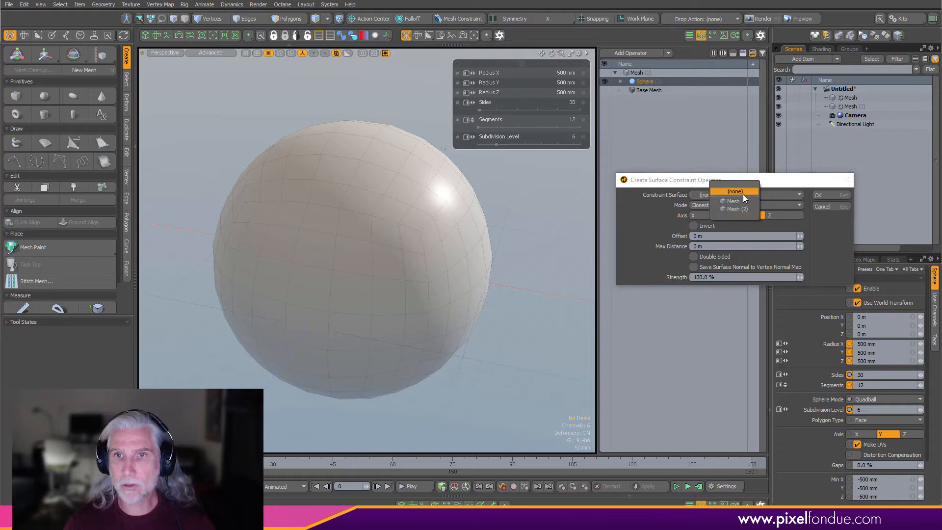
click(733, 201)
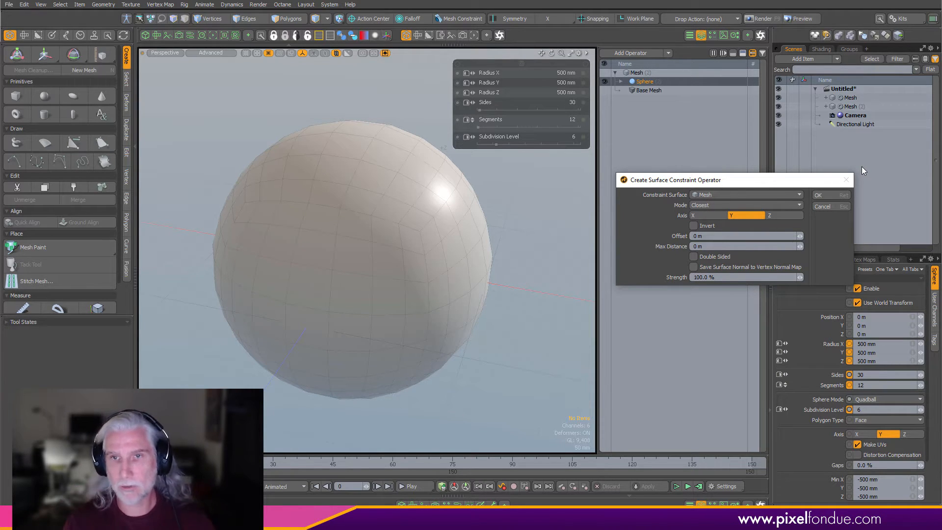
click(835, 195)
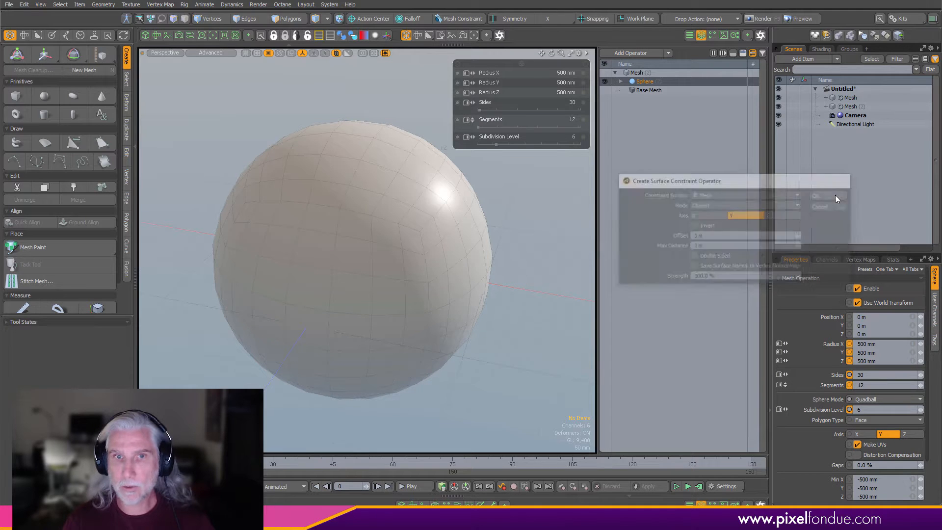
- Freeze the second mesh's operator stack
key(ctrl+space)
click(486, 292)
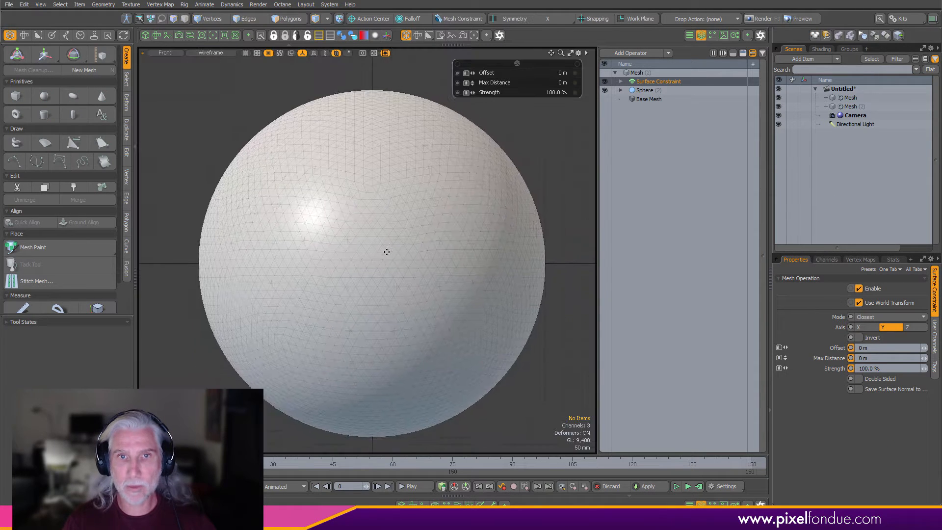
key(ctrl+space)
click(472, 350)
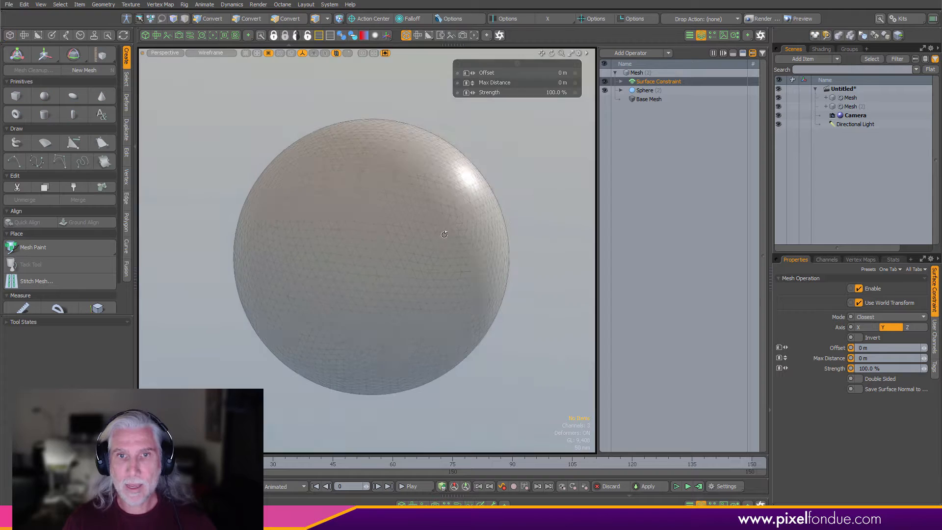
right_click(639, 85)
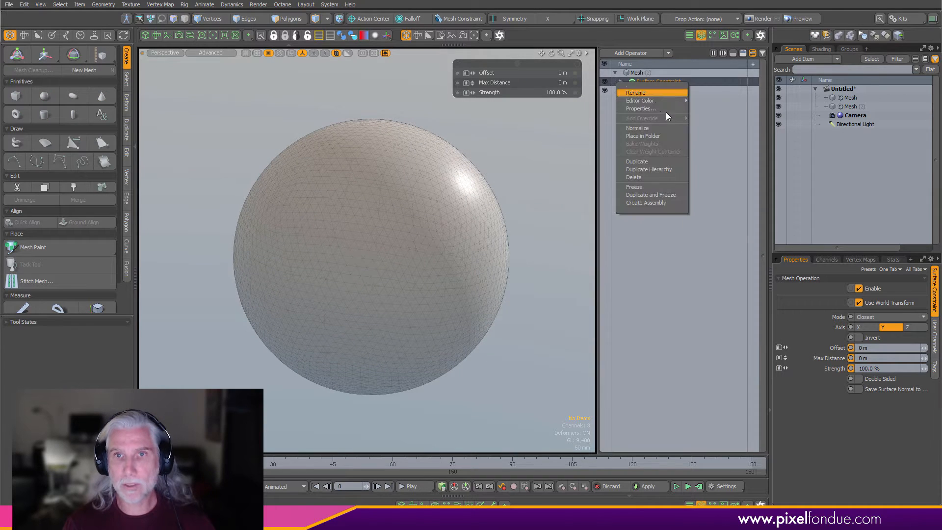
click(647, 187)
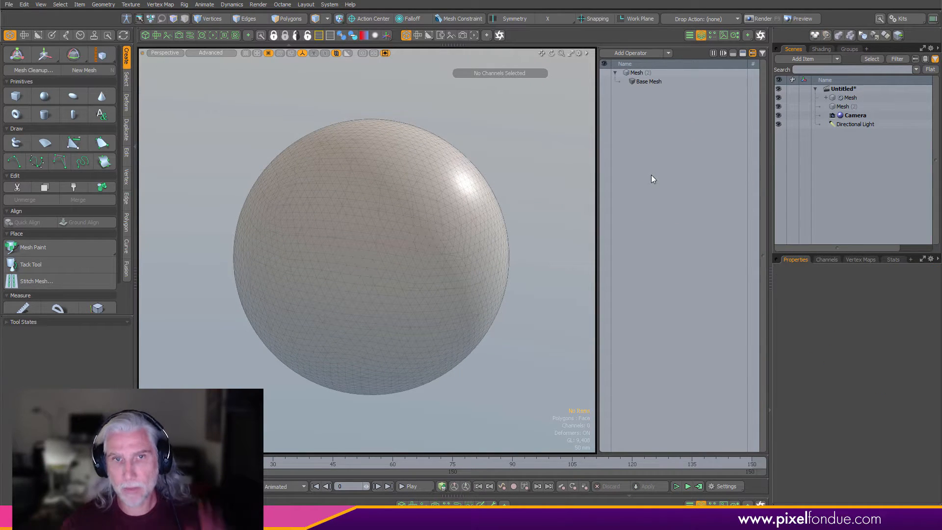
- Select the original tesselated Mesh item and delete it
click(861, 100)
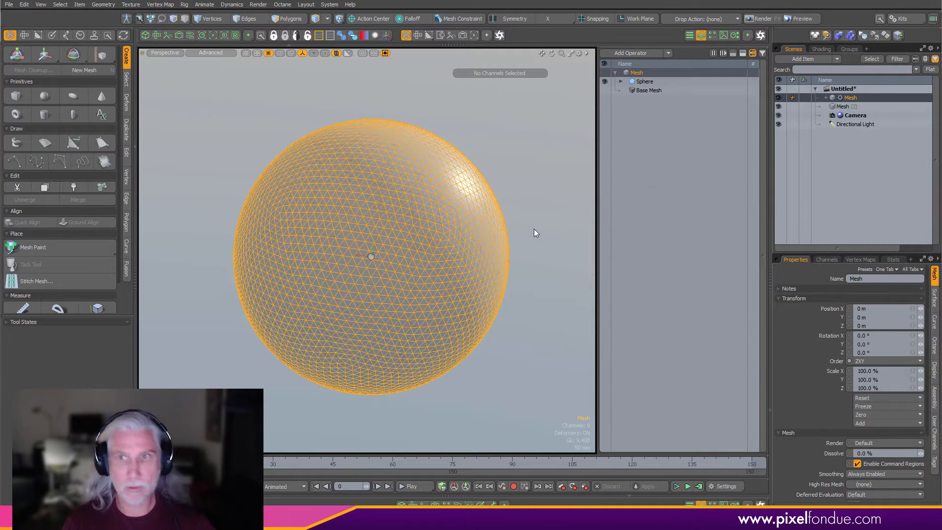
key(Delete)
click(804, 237)
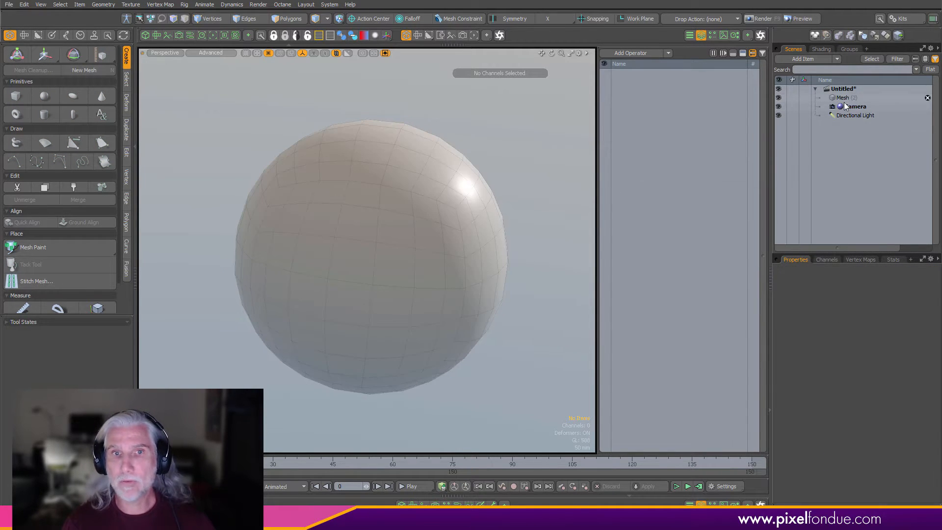
click(844, 99)
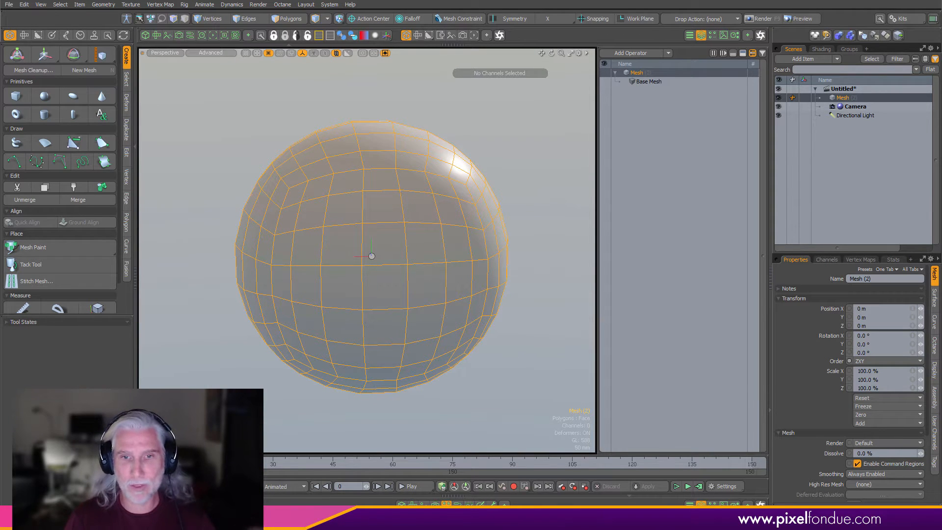
click(446, 503)
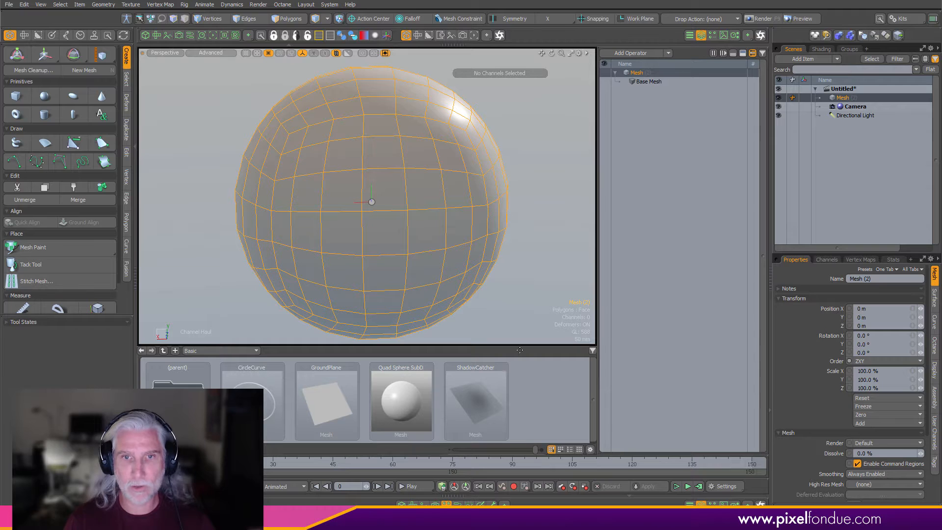
click(205, 349)
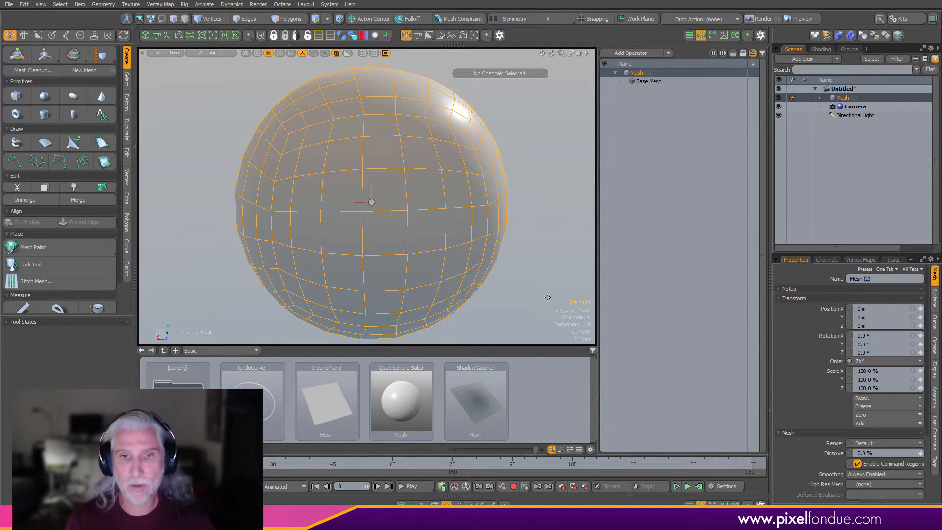
click(446, 505)
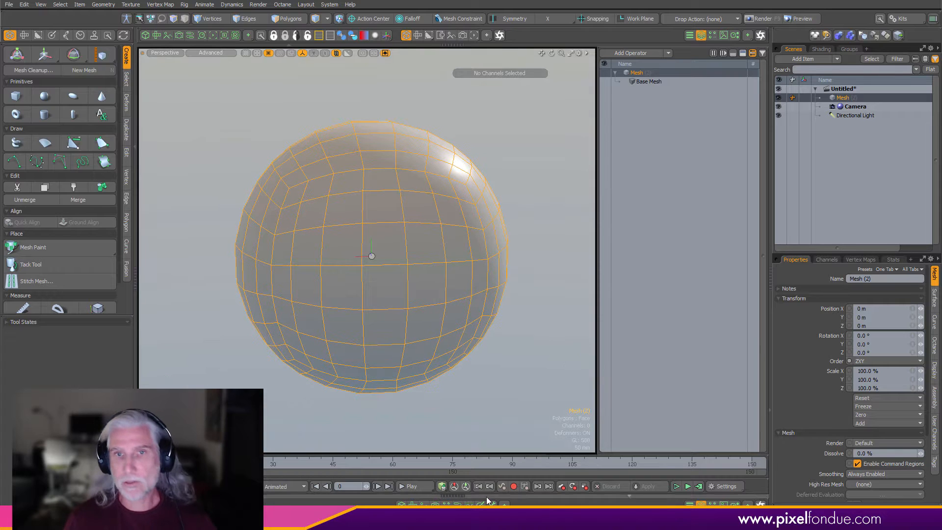
- Rename the remaining sphere mesh item to Ball
alt+drag(508, 364, 496, 447)
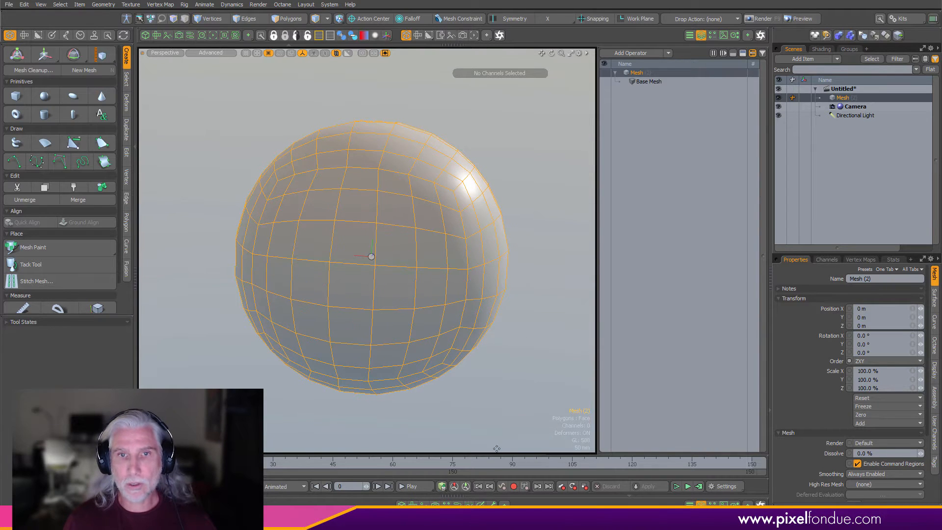
double_click(842, 99)
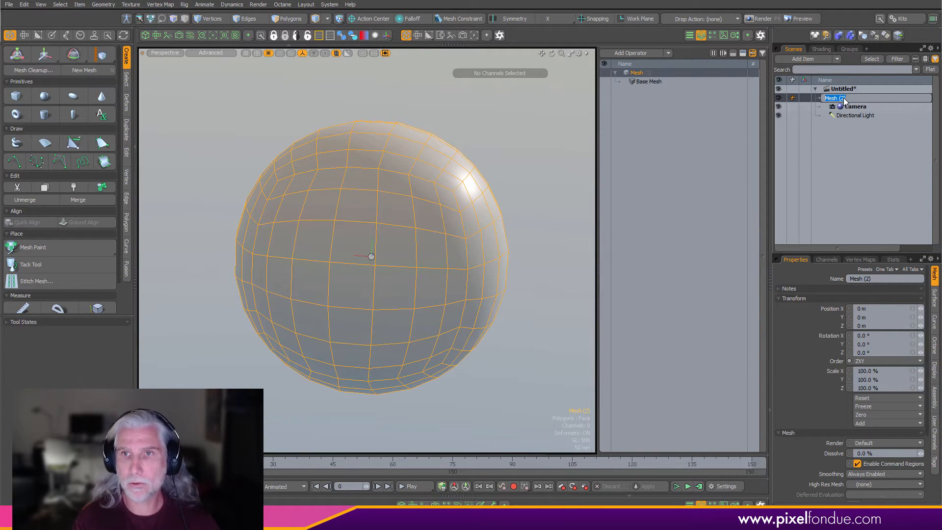
text(Ball)
key(Return)
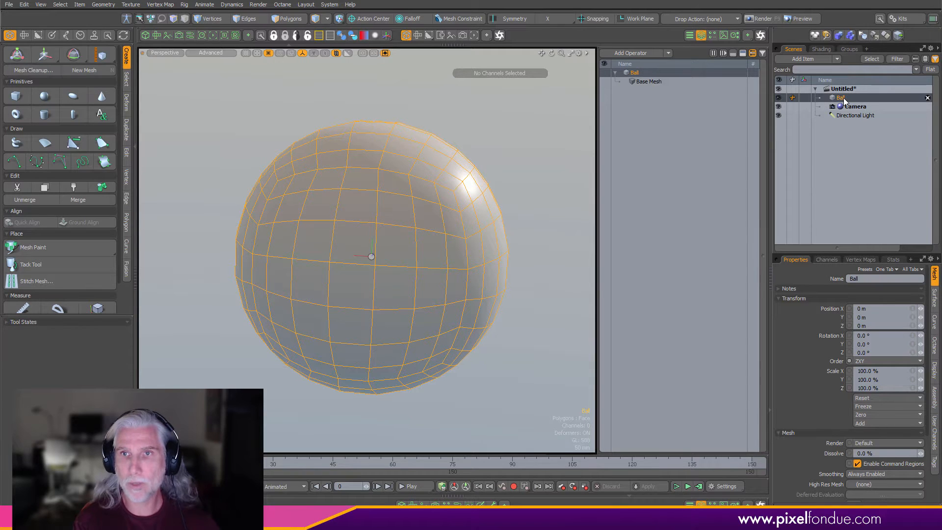
- Assign a new material named Ball to the sphere with a light blue color of 0.49, 0.86, 0.94
key(m)
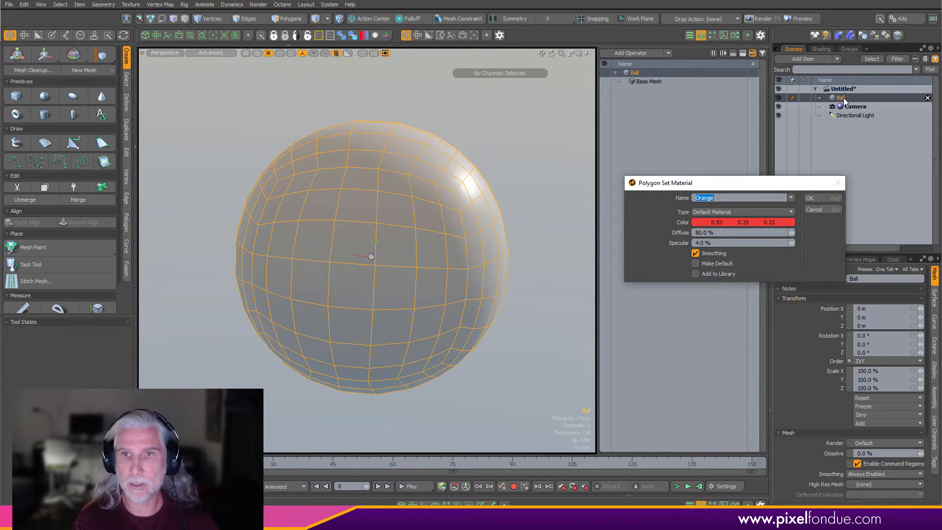
text(Ball)
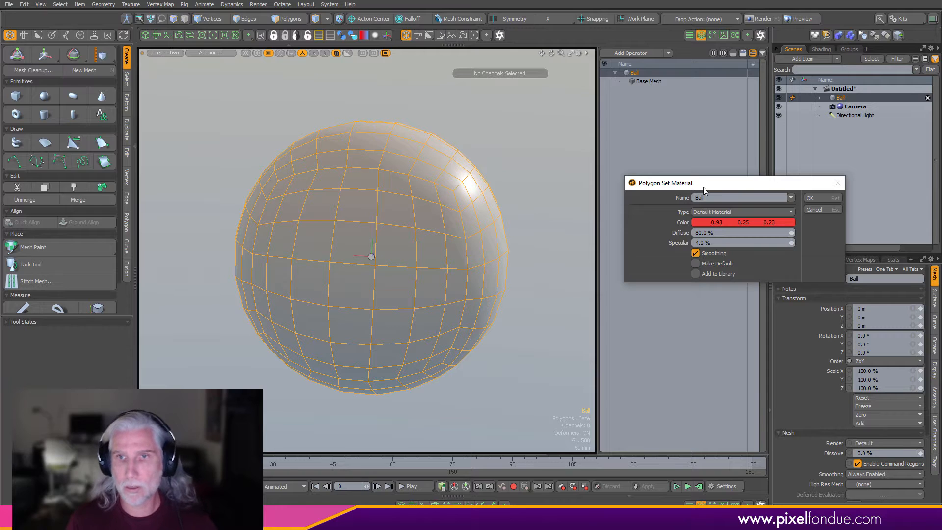
click(740, 223)
drag(783, 230, 787, 228)
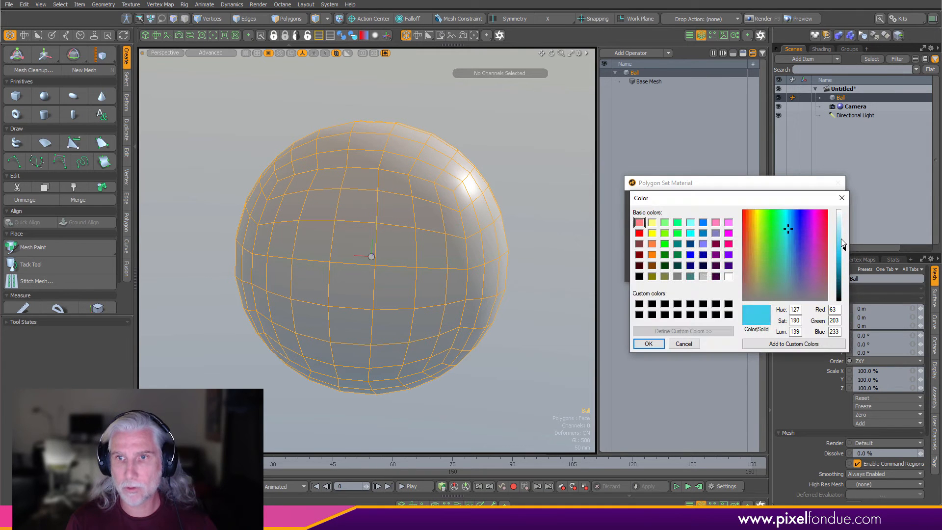
drag(844, 248, 843, 236)
click(652, 345)
click(821, 197)
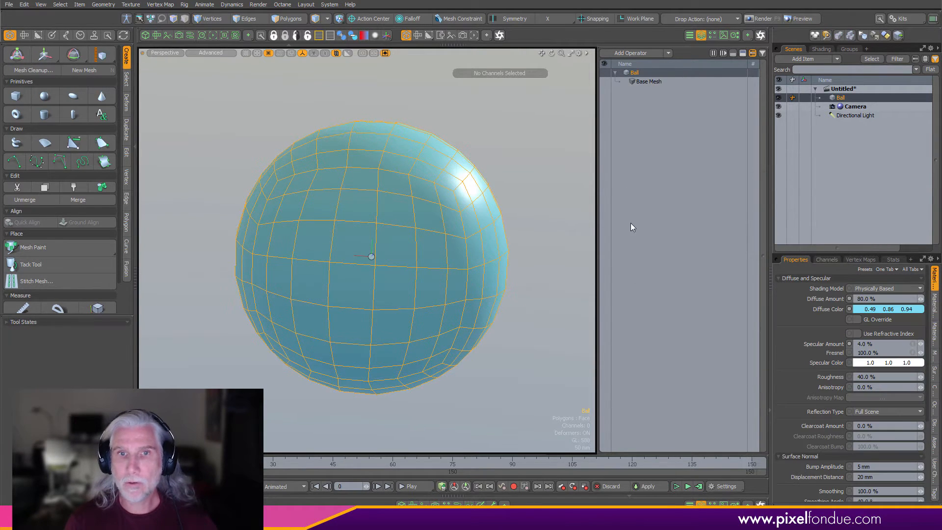
click(549, 242)
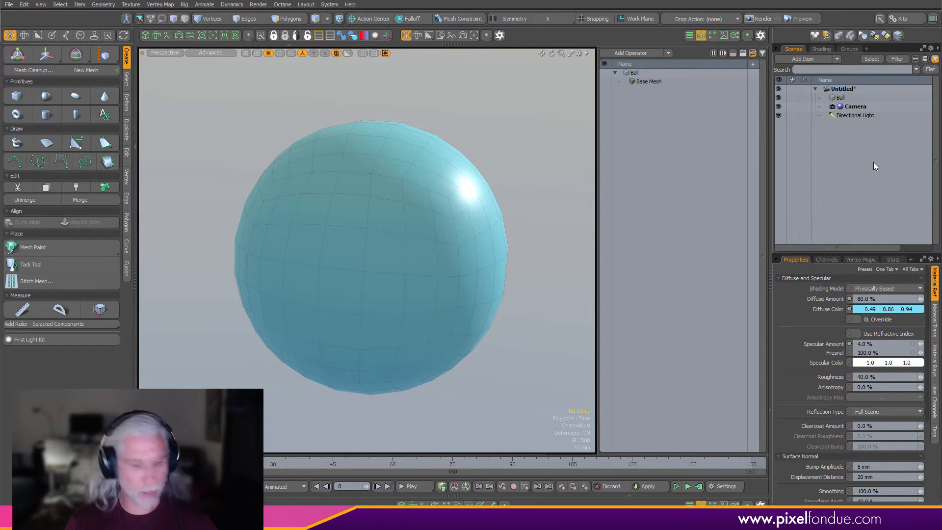
- Create a new mesh with a flat cylinder disc: 500 mm radius, 0 m height, 64 sides, Quad Grid top cap, no bottom cap
key(n)
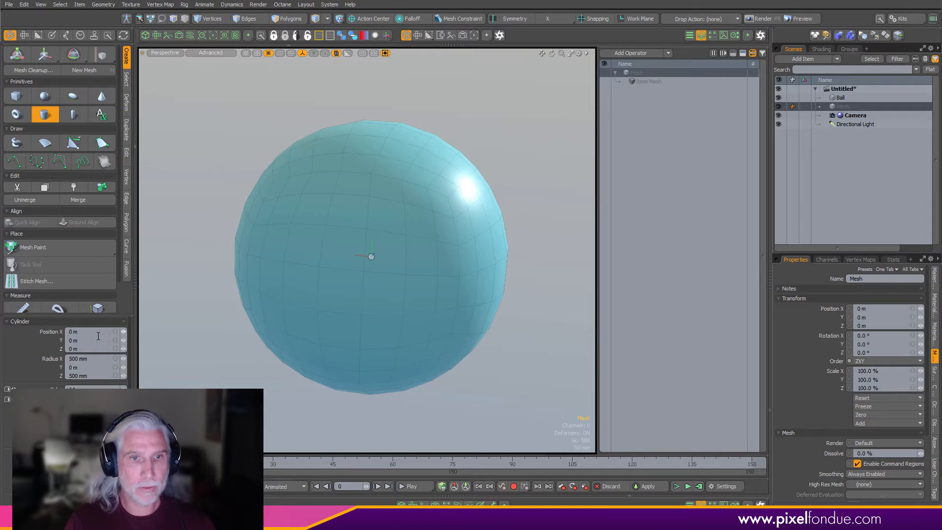
drag(100, 315, 100, 219)
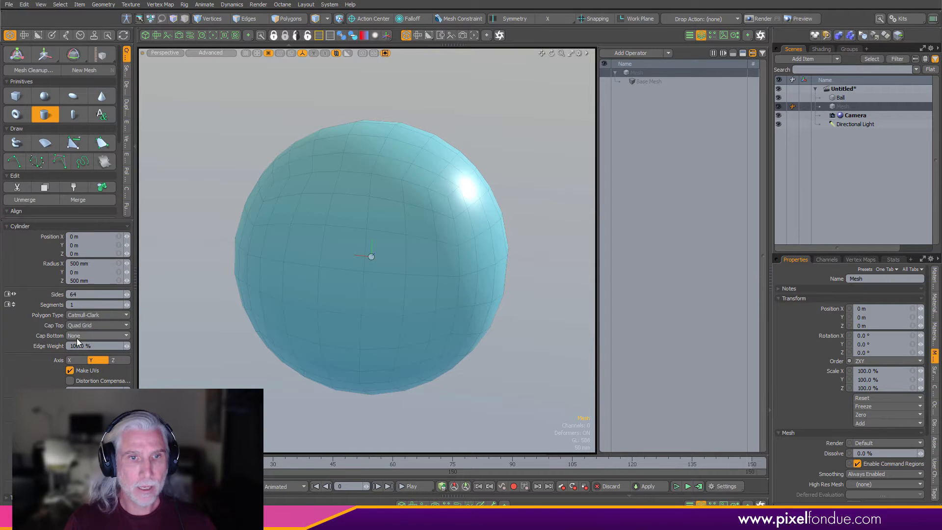
click(80, 273)
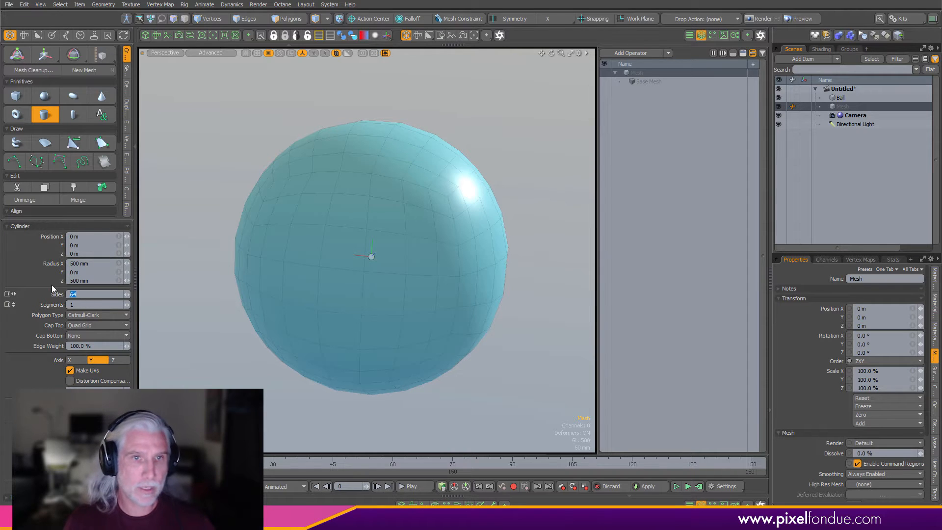
click(93, 325)
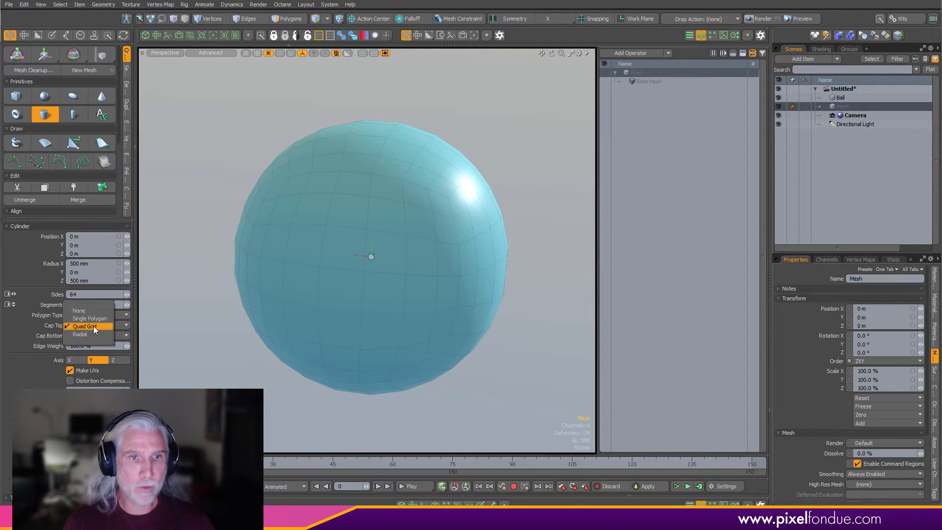
click(99, 326)
click(102, 336)
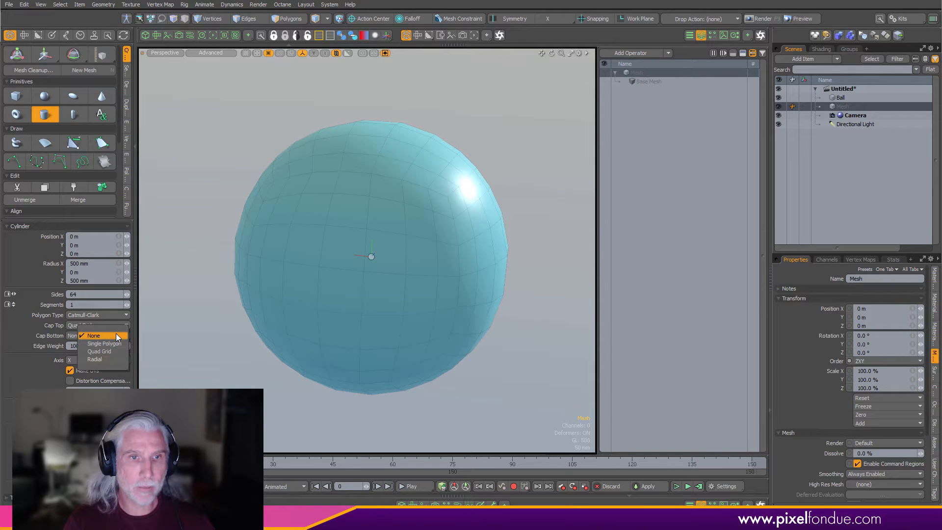
click(116, 335)
click(98, 417)
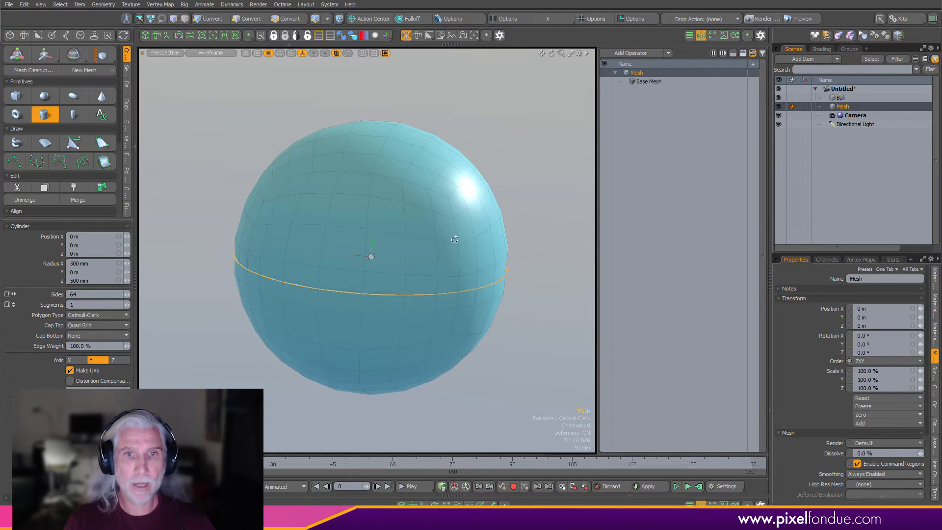
- Assign a new material named Disc with an orange color of 0.94, 0.69, 0.32 to all of the disc's polygons
alt+drag(483, 191, 444, 229)
key(space)
key(ctrl+3)
click(420, 314)
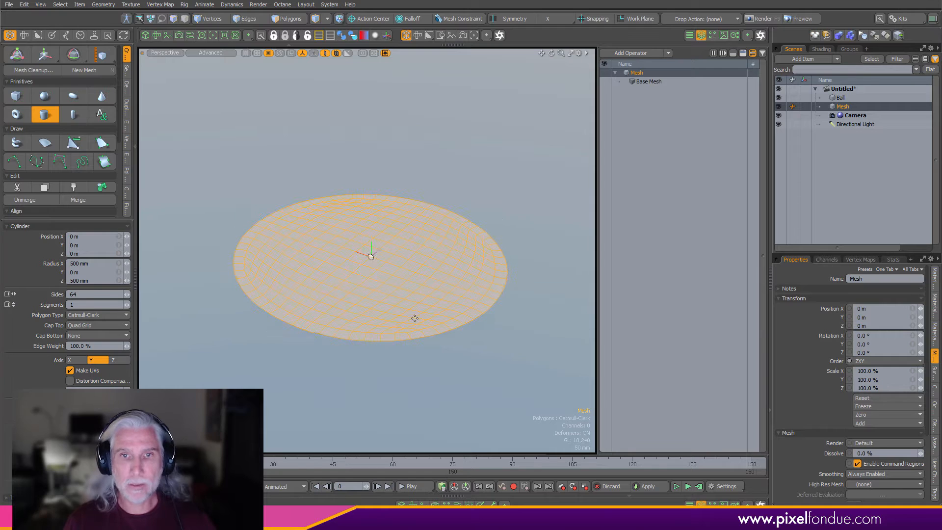
mouse_move(414, 301)
alt+mouse_down()
mouse_move(385, 321)
mouse_move(402, 306)
alt+mouse_up()
key(3)
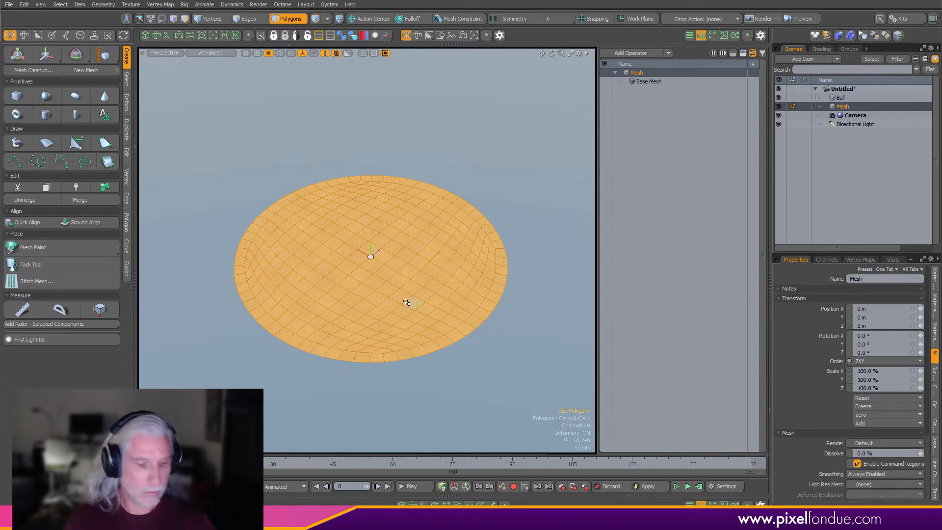
key(m)
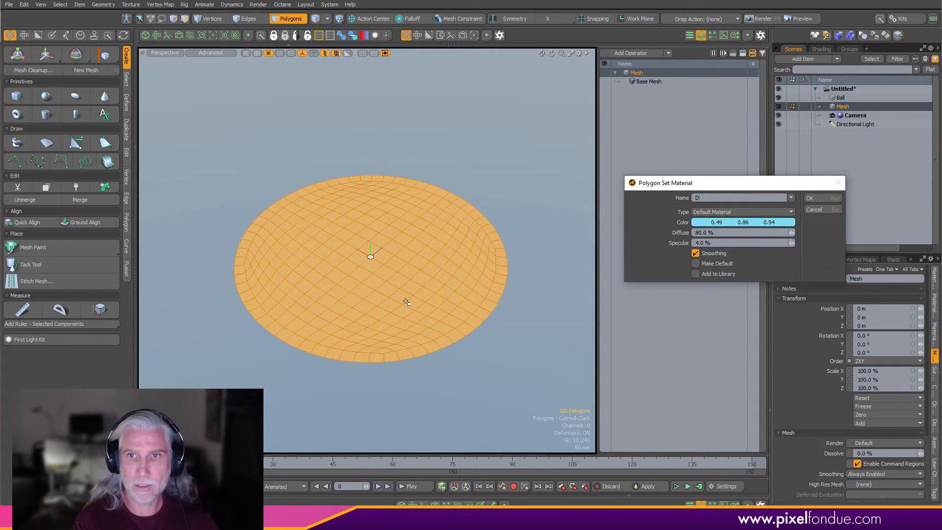
ctrl+drag(743, 222, 770, 224)
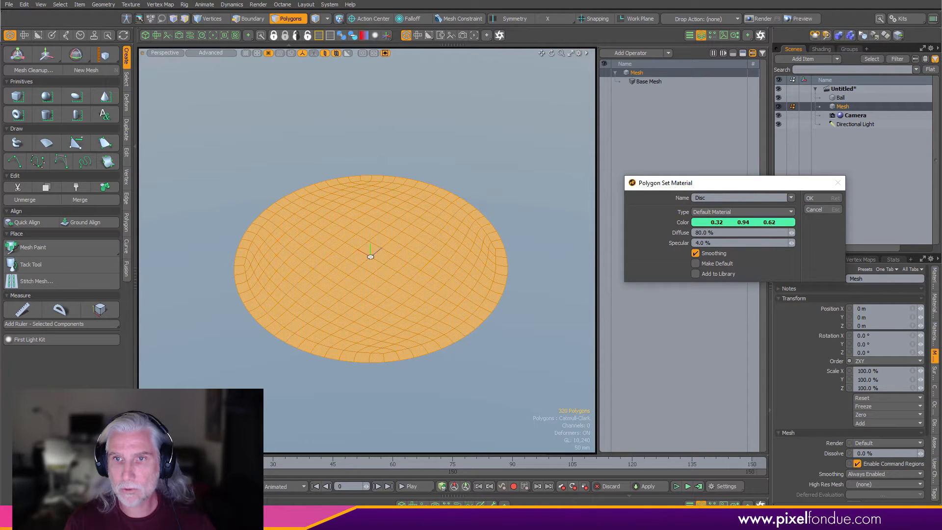
ctrl+drag(780, 224, 733, 224)
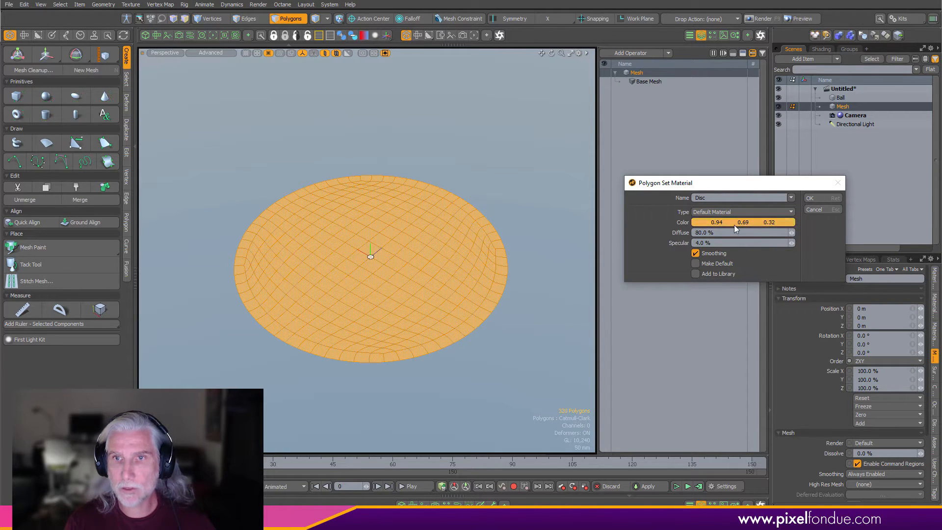
click(830, 199)
click(538, 162)
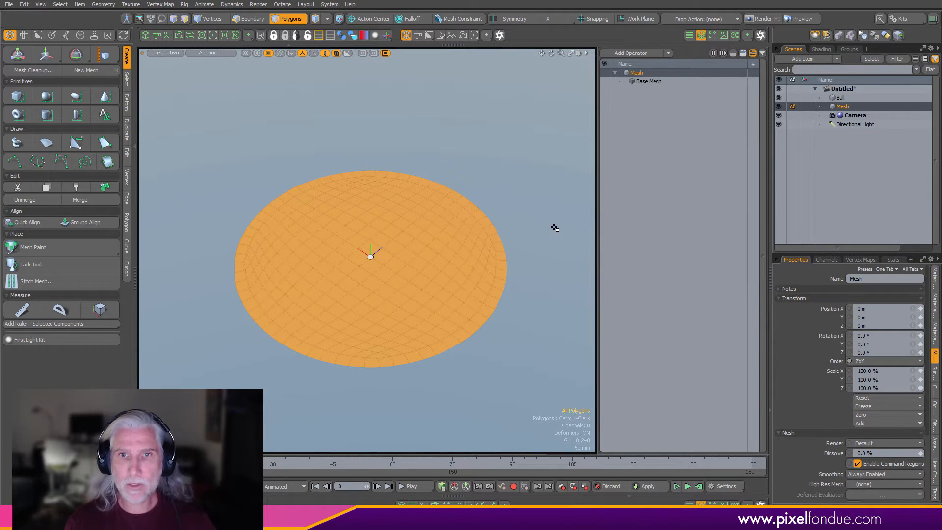
key(ctrl+6)
key(ctrl+6)
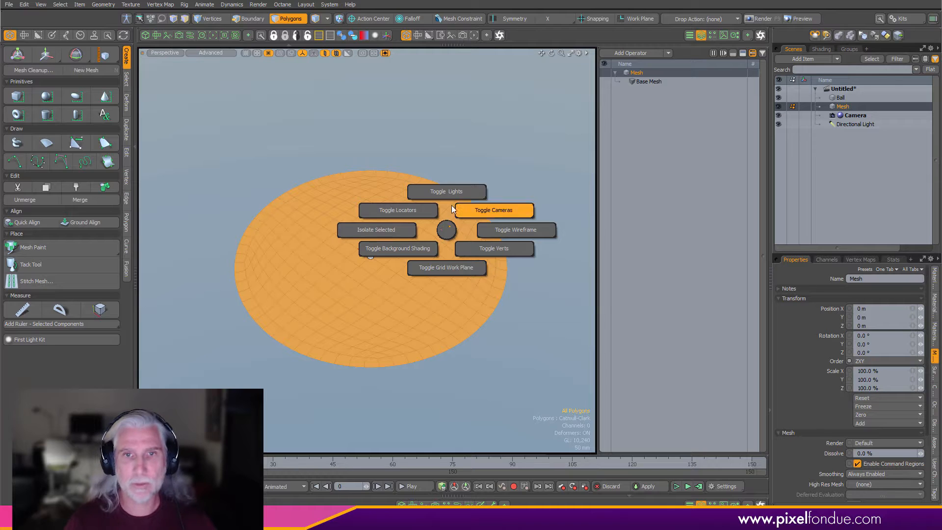
click(450, 236)
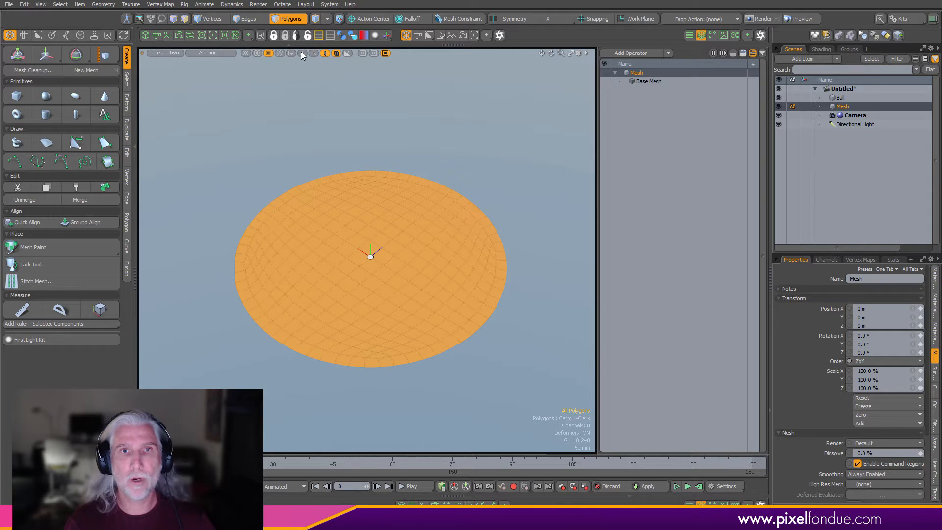
- Turn on inactive mesh visibility in the viewport so the Ball shows while the disc mesh is selected
click(847, 98)
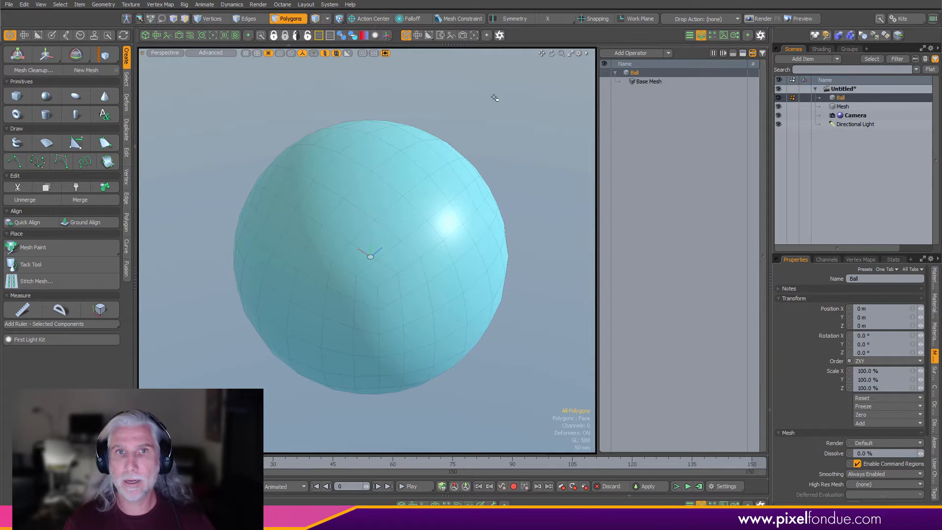
click(326, 53)
click(834, 106)
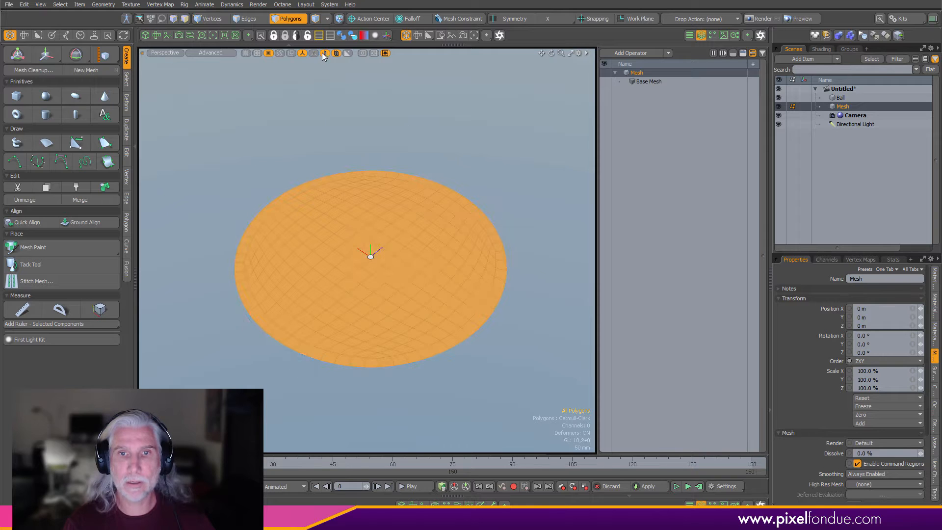
click(814, 503)
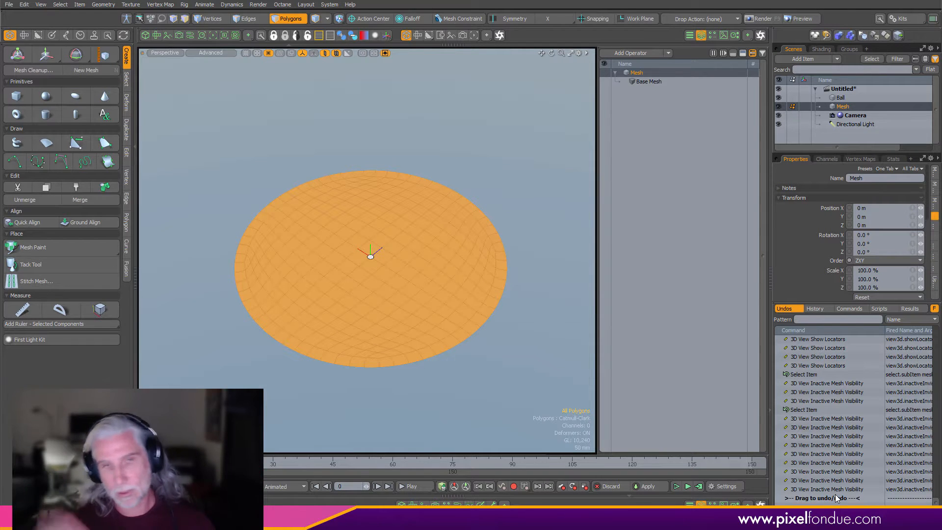
click(325, 53)
alt+drag(416, 160, 417, 162)
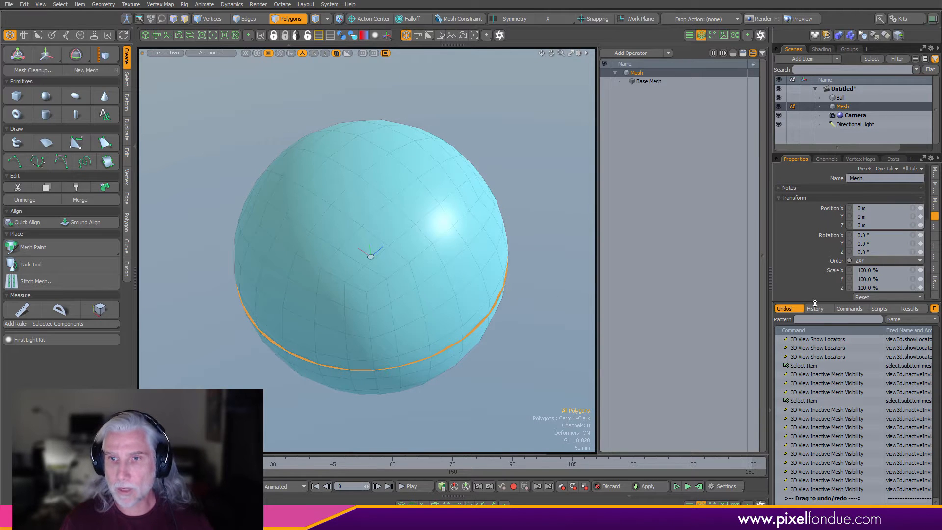
drag(815, 303, 826, 512)
alt+drag(556, 334, 569, 317)
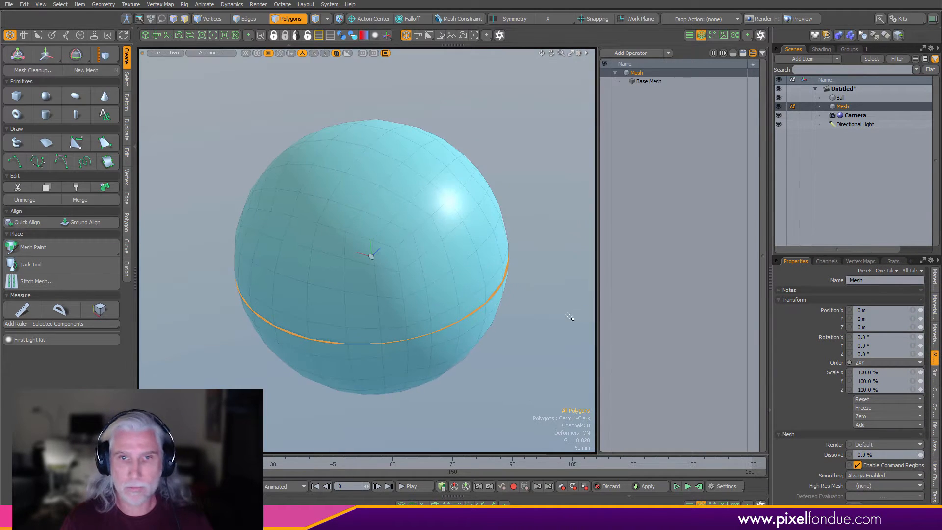
key(ctrl+3)
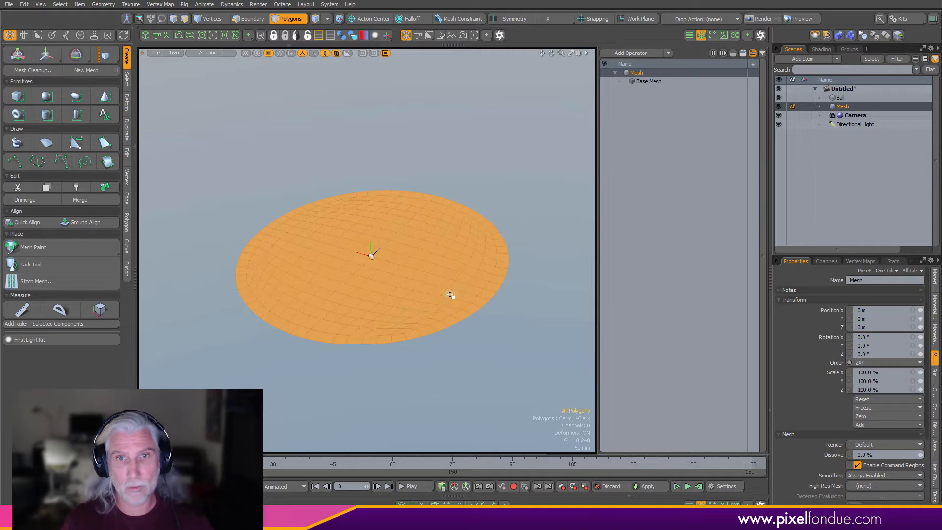
key(ctrl+3)
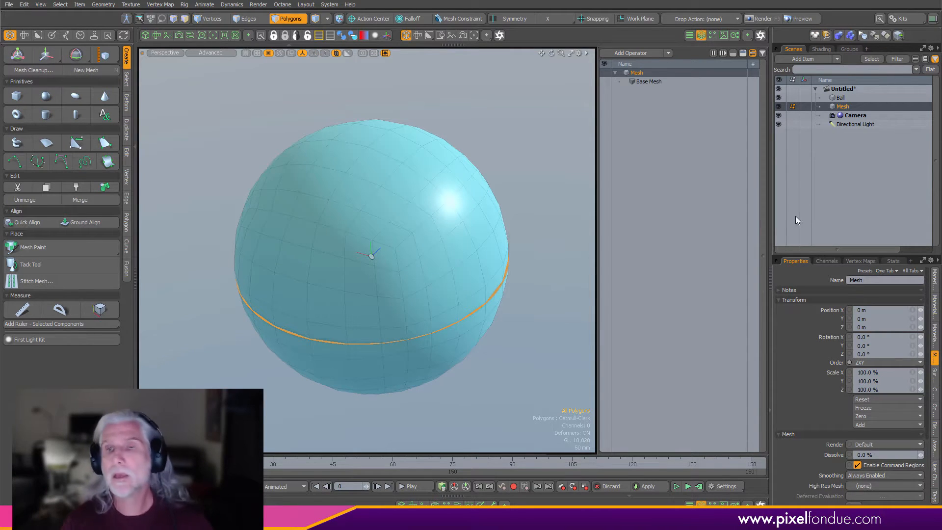
- Rename the disc mesh item to Disc
text(Disc)
key(Return)
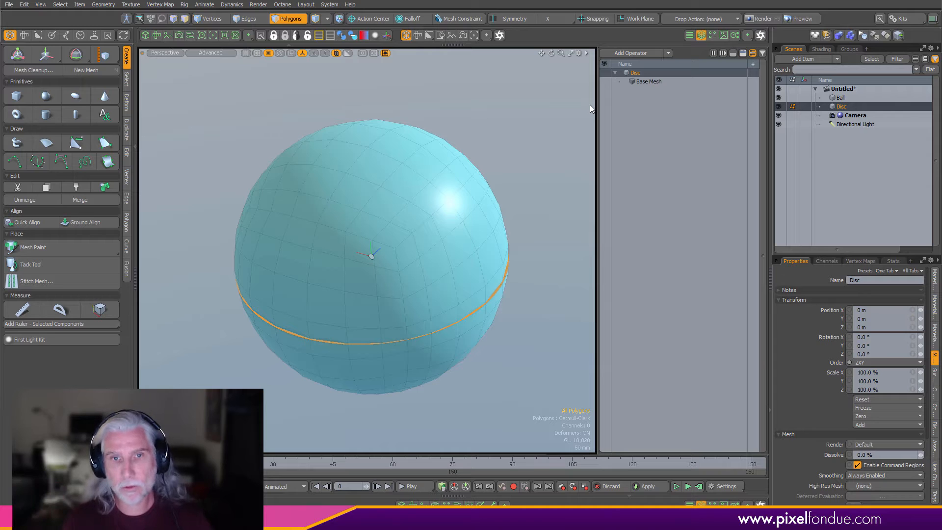
alt+drag(551, 279, 524, 284)
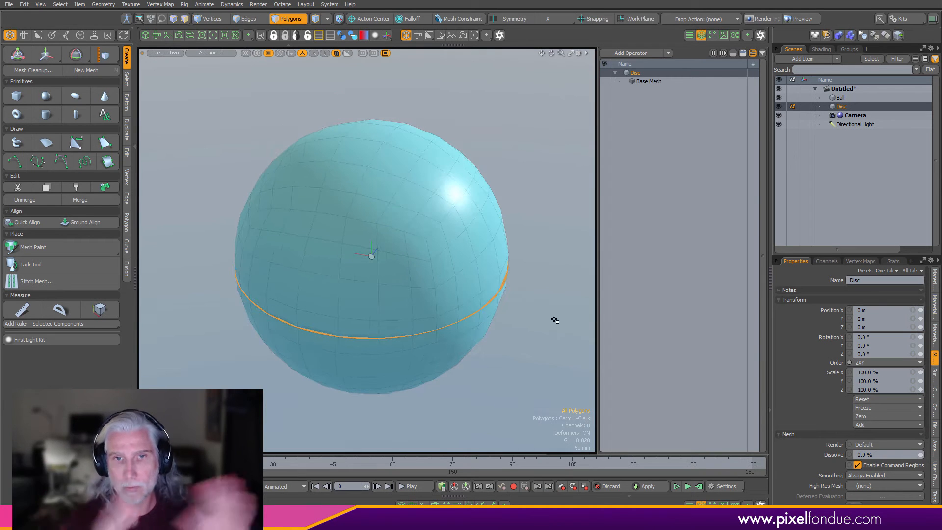
- Select the Ball mesh item, toggle its subdivision surface display, and deselect it
key(5)
click(460, 261)
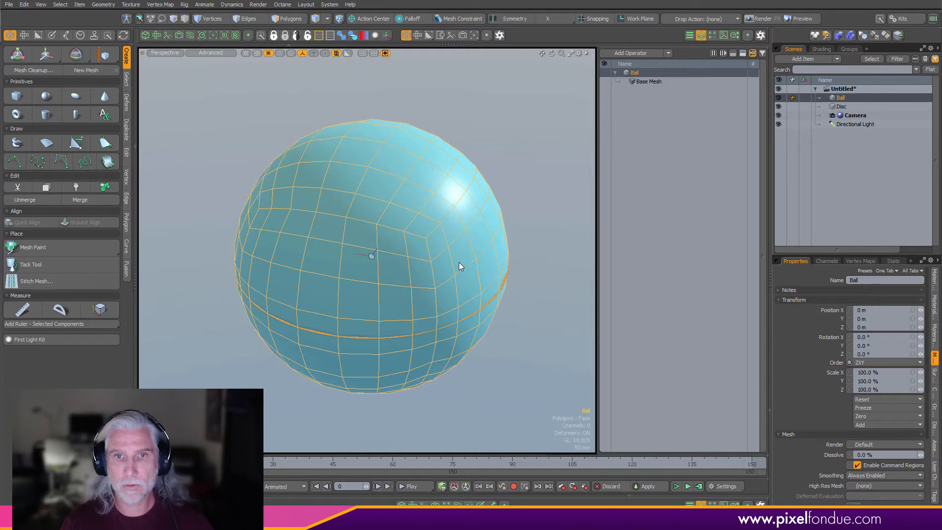
key(Tab)
click(585, 230)
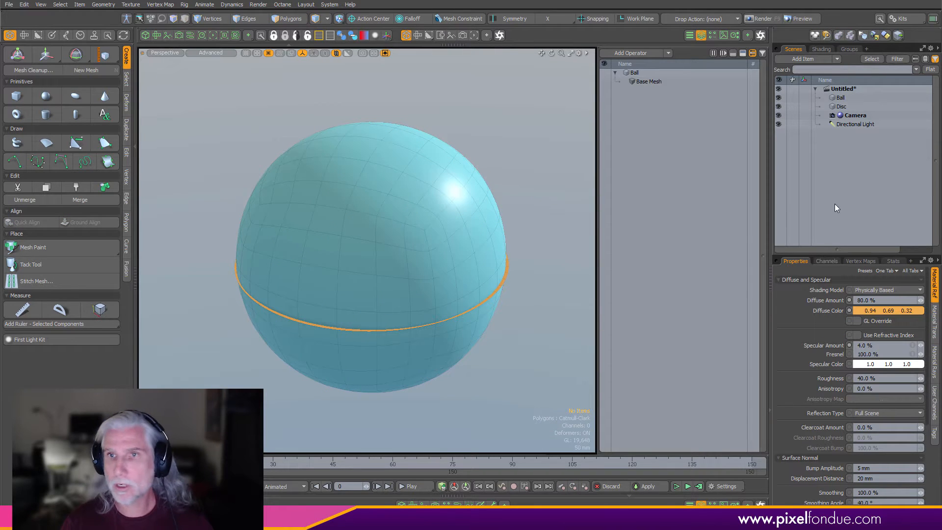
- Add a DEX Surface Distribution item to the scene from the Add Item browser
click(810, 60)
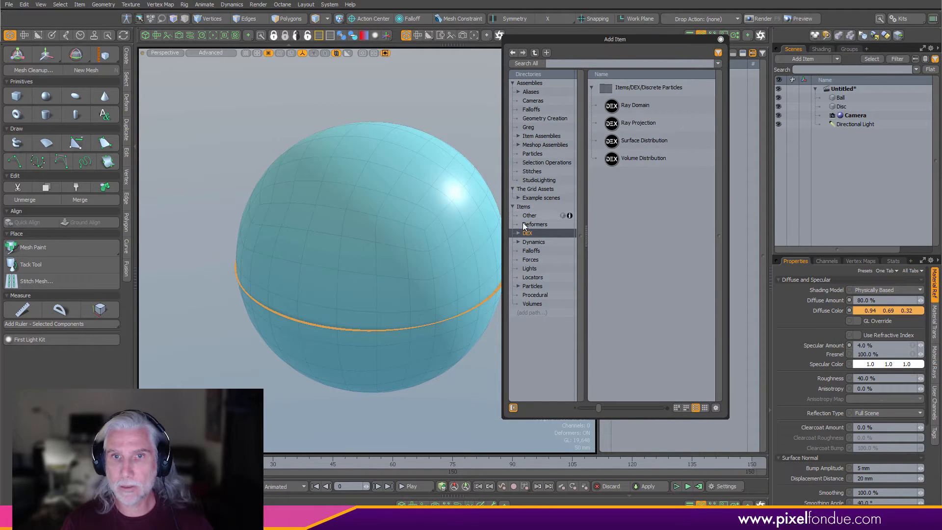
click(530, 225)
click(534, 233)
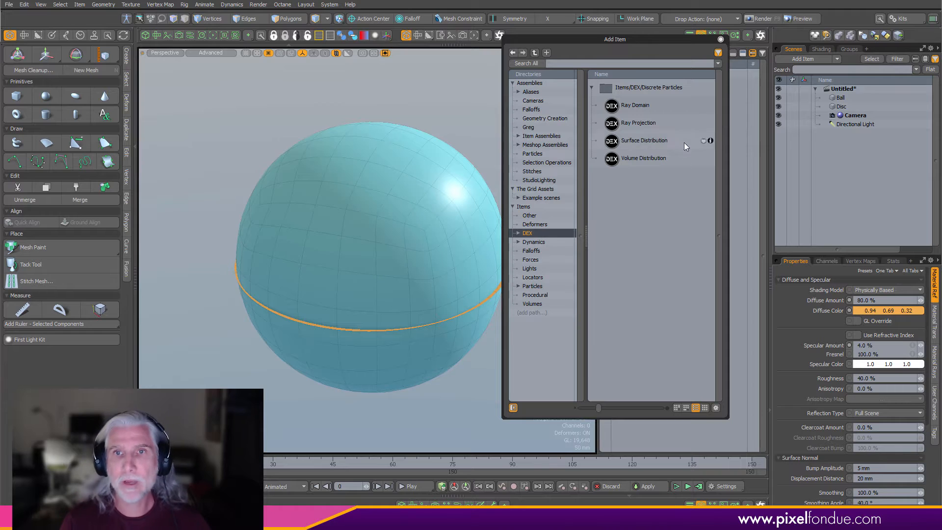
double_click(649, 141)
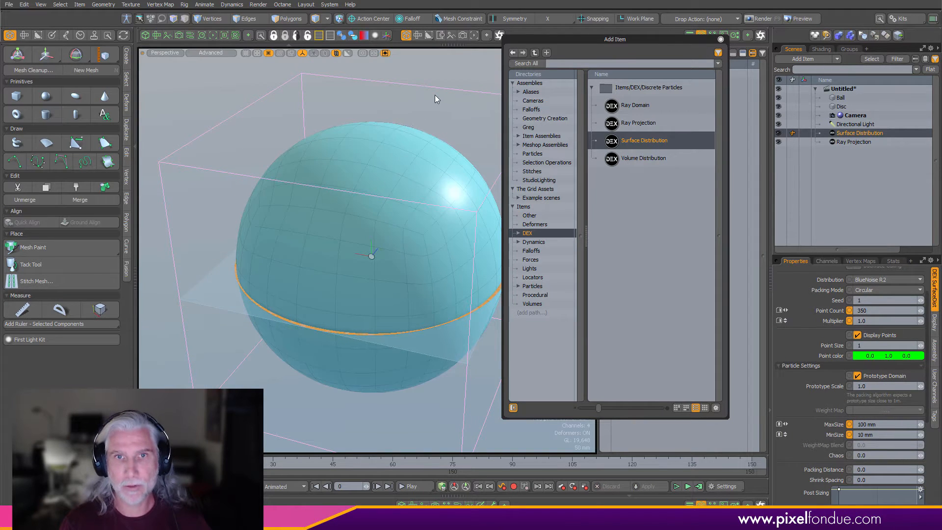
- Deselect everything and add a Replicator item to the scene from the Add Item browser
click(435, 96)
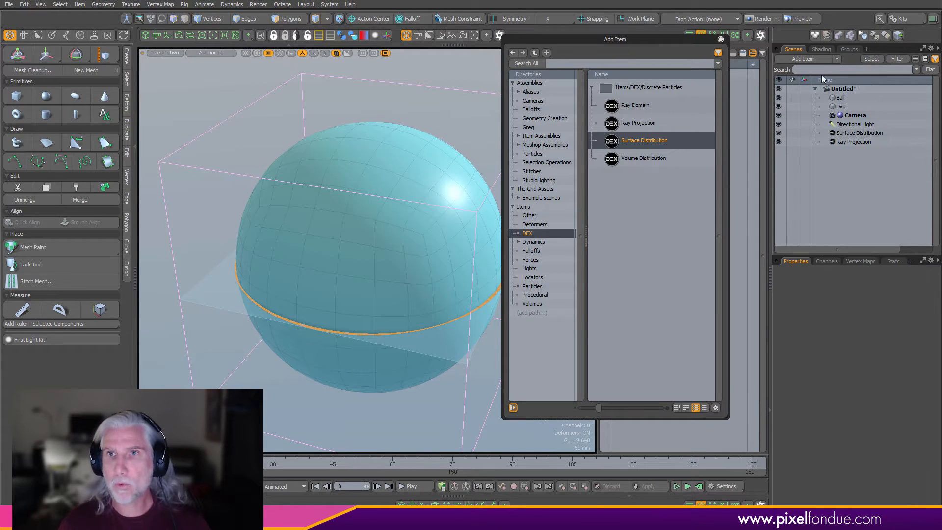
click(816, 59)
click(812, 60)
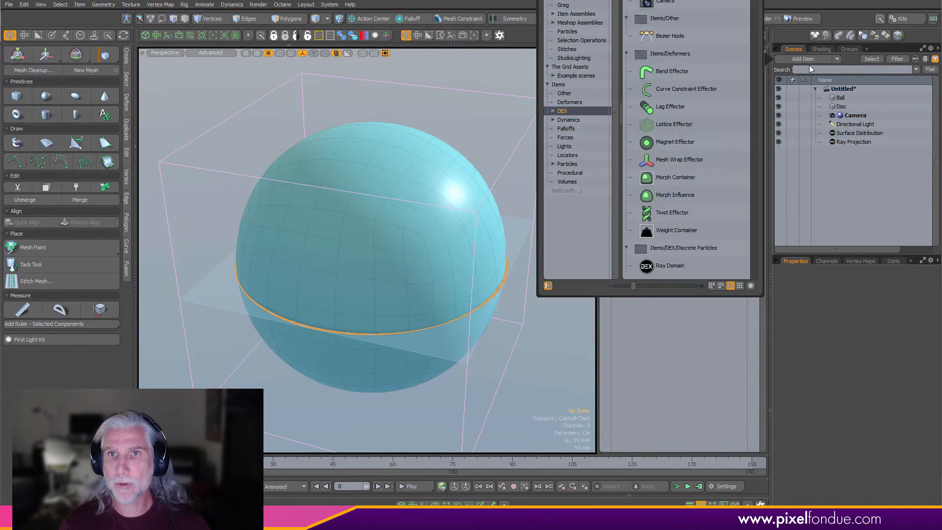
scroll(683, 152, down, 5)
double_click(679, 158)
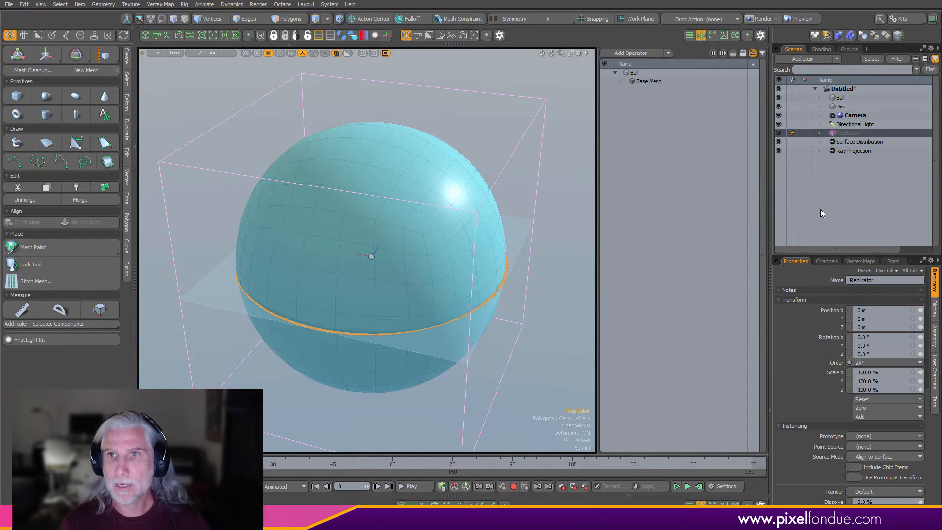
- Open the schematic workspace panel beneath the viewport and enlarge it
click(457, 503)
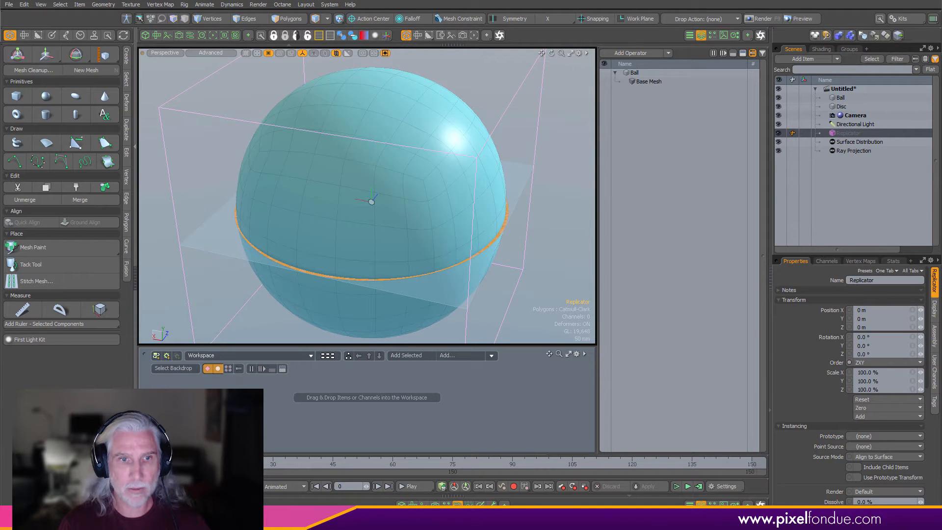
click(134, 278)
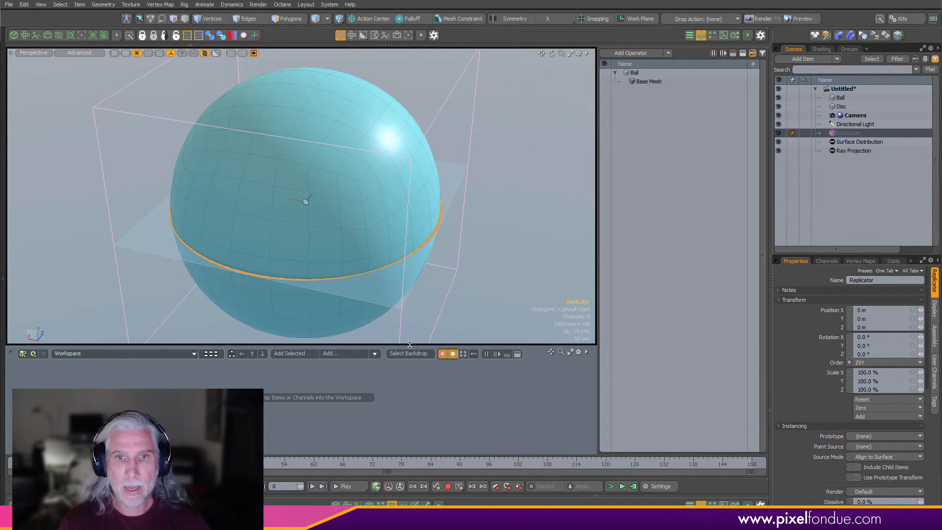
drag(410, 345, 410, 314)
drag(603, 277, 650, 277)
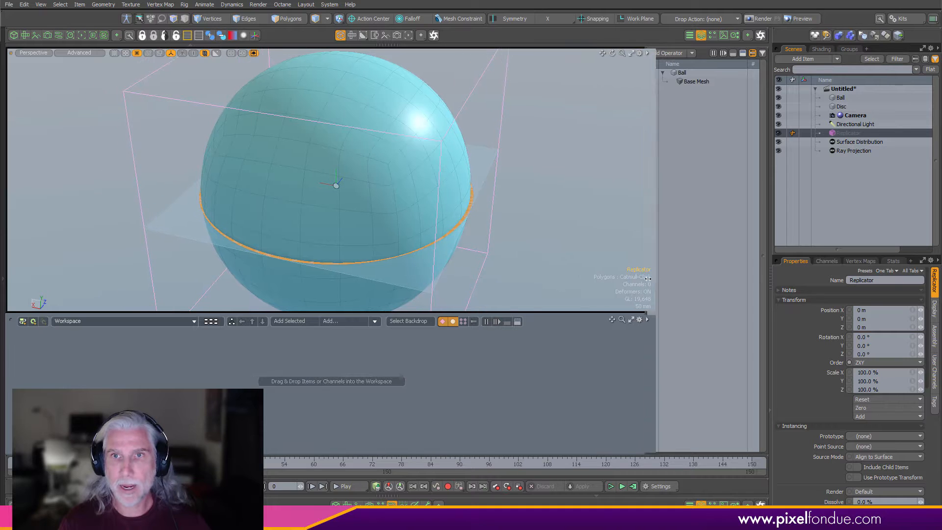
- Move the Camera and Directional Light to the top of the item list
click(852, 117)
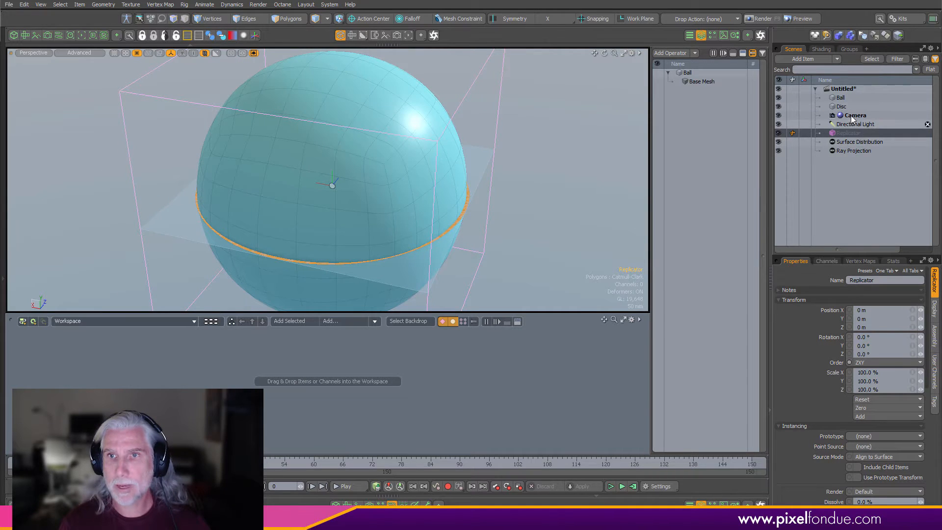
shift+click(853, 125)
drag(849, 117, 862, 94)
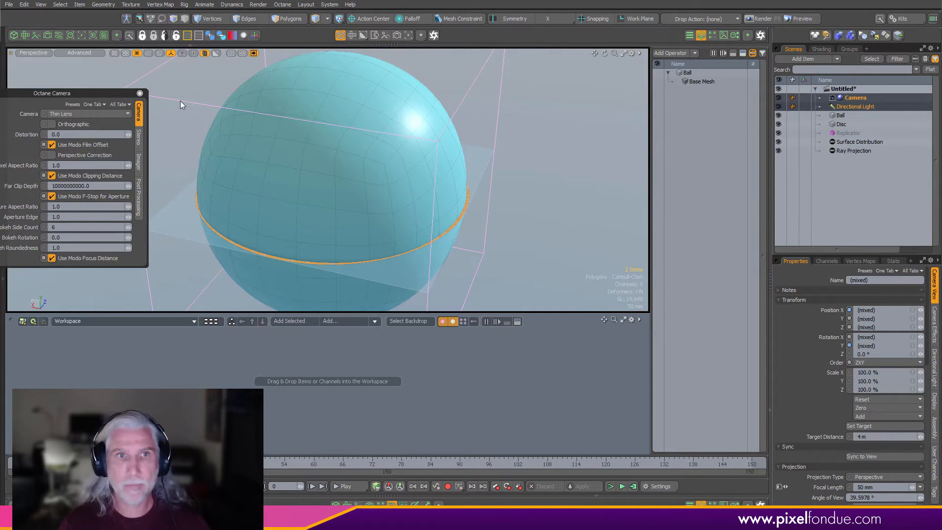
- Add the Ray Projection, Surface Distribution, Replicator, Disc and Ball items as nodes in the schematic
click(856, 151)
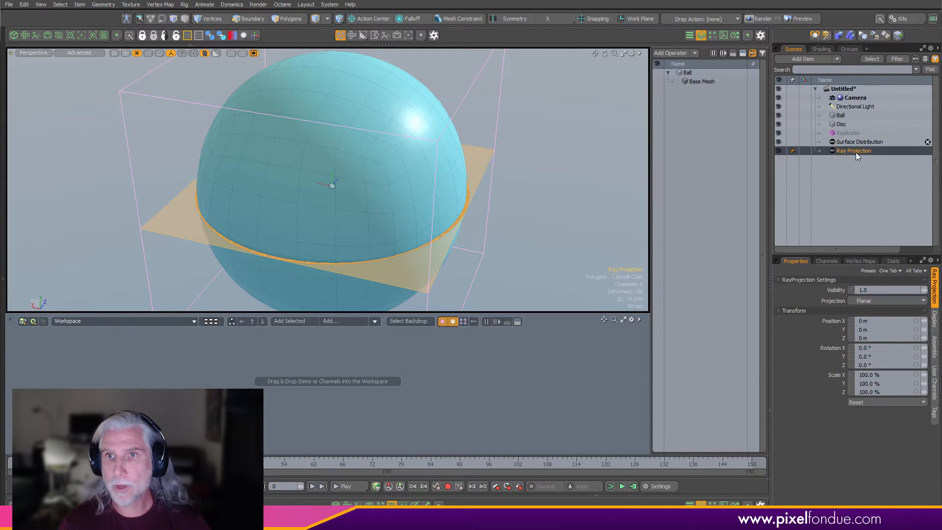
shift+click(853, 143)
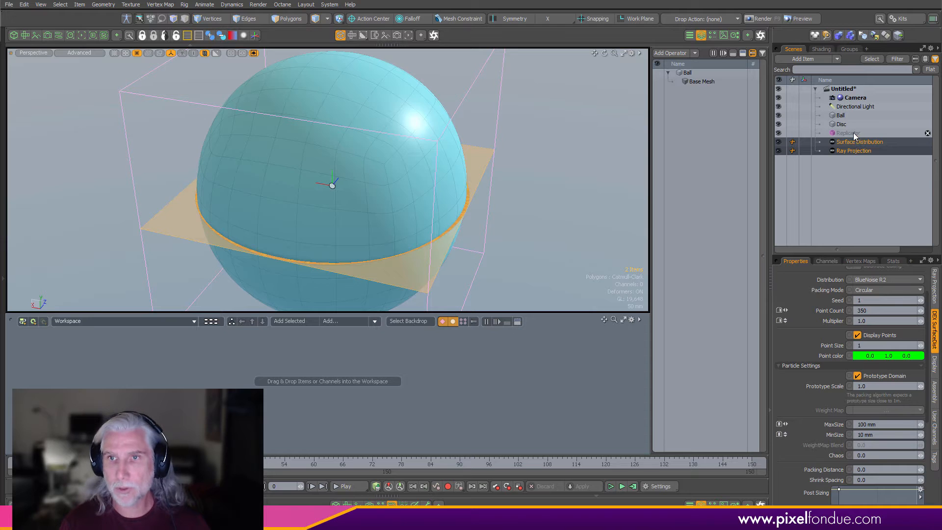
shift+click(854, 135)
shift+click(841, 125)
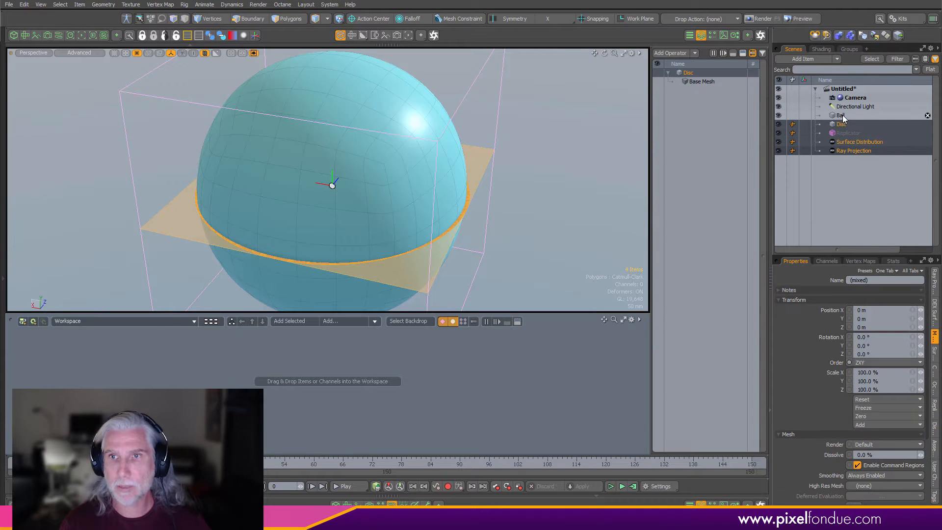
shift+click(843, 118)
drag(843, 120, 392, 361)
click(509, 357)
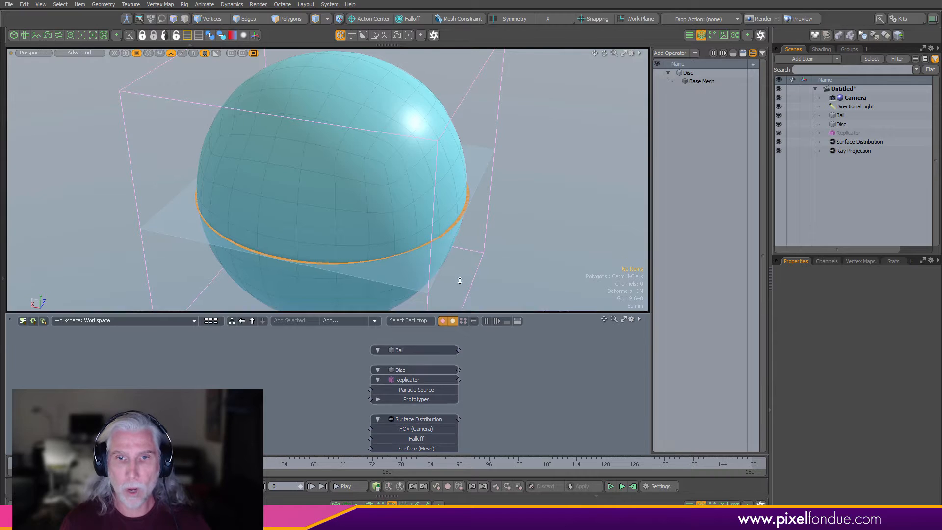
drag(452, 313, 446, 196)
scroll(392, 334, up, 2)
- Connect the Surface Distribution to the Replicator's Particle Source and the Disc to its Prototypes
drag(401, 411, 254, 388)
drag(404, 292, 497, 319)
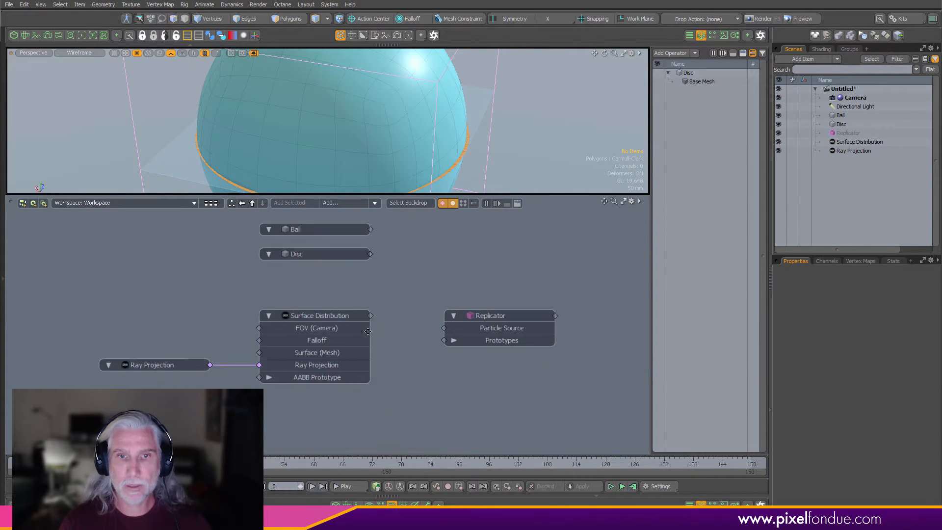
click(344, 317)
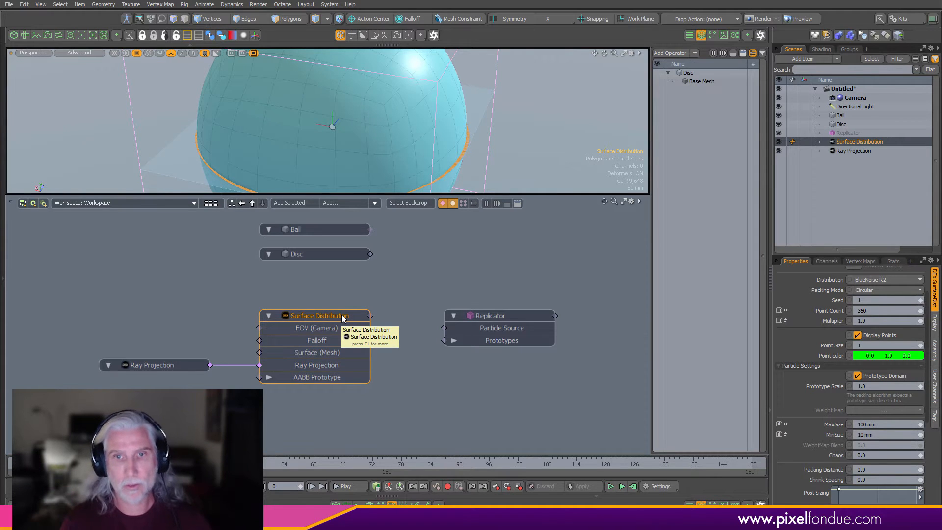
alt+drag(360, 285, 379, 289)
drag(338, 260, 520, 345)
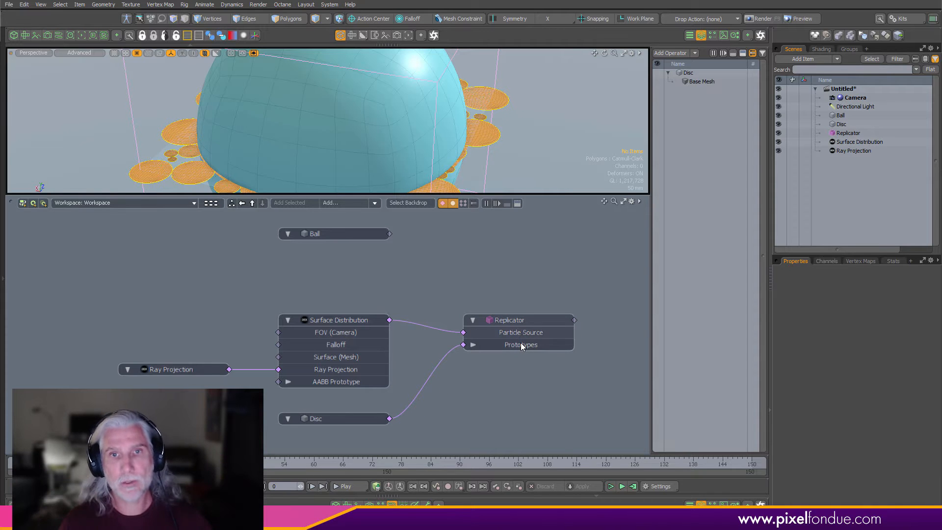
- Connect the Ball node to the Surface Distribution's Surface (Mesh) input and arrange the nodes
drag(581, 196, 578, 270)
scroll(544, 231, down, 3)
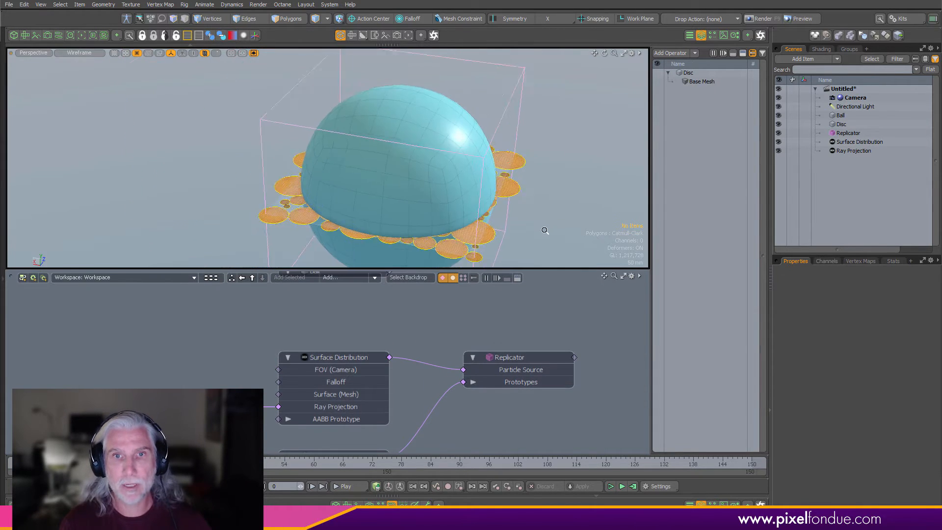
alt+drag(544, 232, 445, 300)
scroll(445, 300, down, 2)
alt+drag(376, 292, 249, 387)
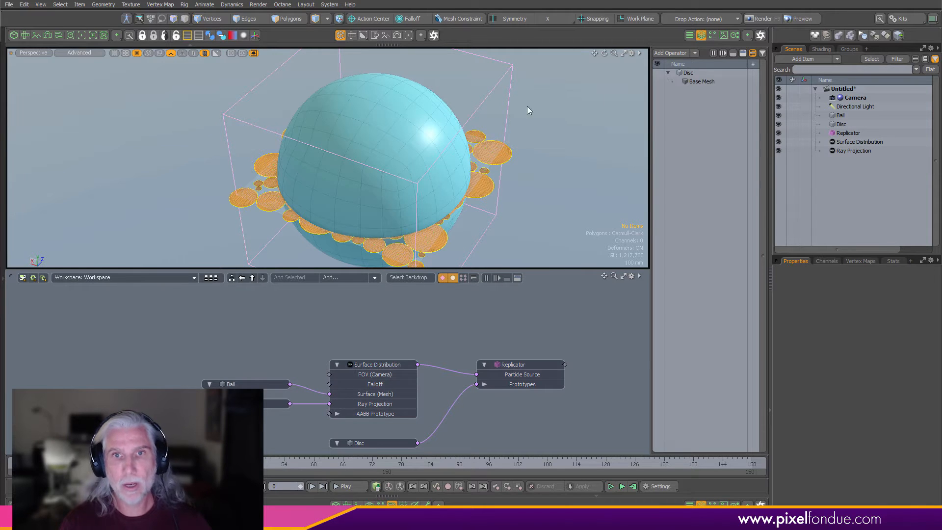
- Set the Surface Distribution's sample mode to Raycast & Pack
click(393, 364)
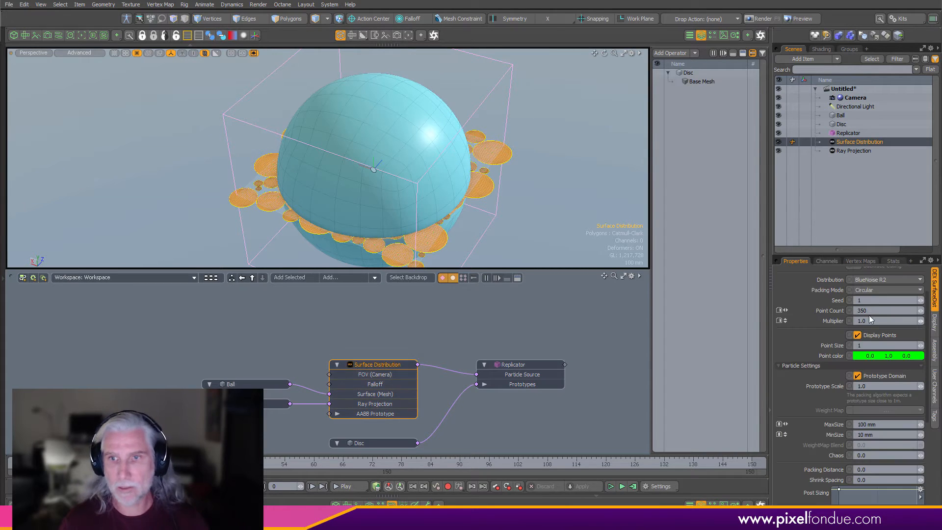
scroll(867, 307, up, 3)
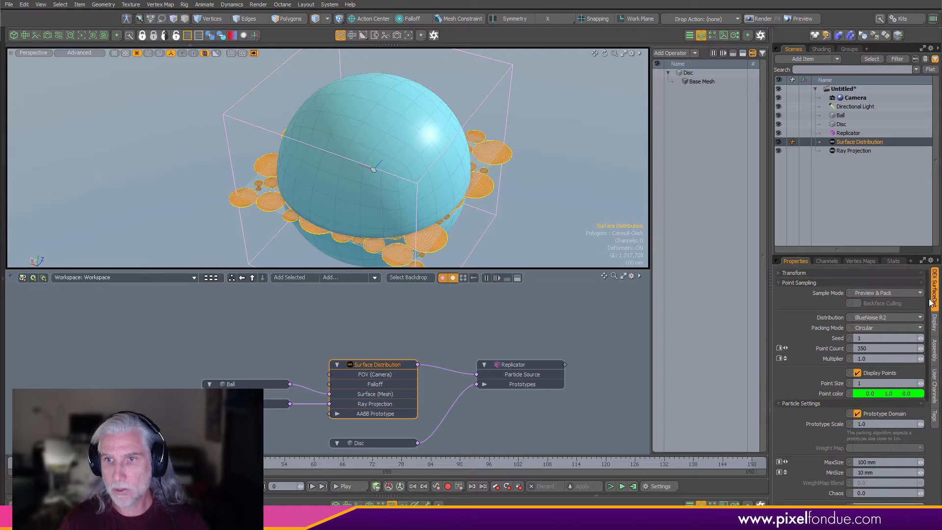
click(885, 301)
click(891, 307)
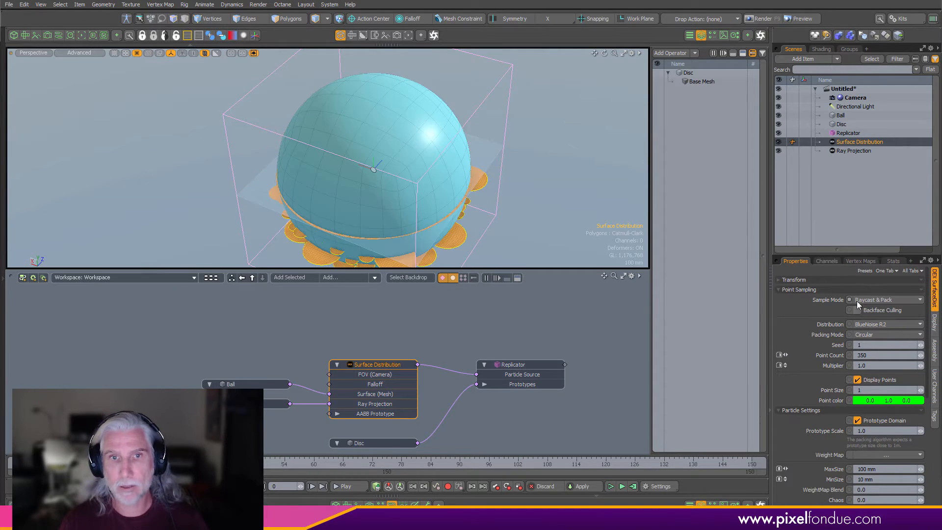
alt+drag(429, 211, 421, 190)
scroll(408, 188, down, 2)
alt+drag(428, 402, 432, 381)
- Set the Ray Projection's projection type to Spherical
click(258, 383)
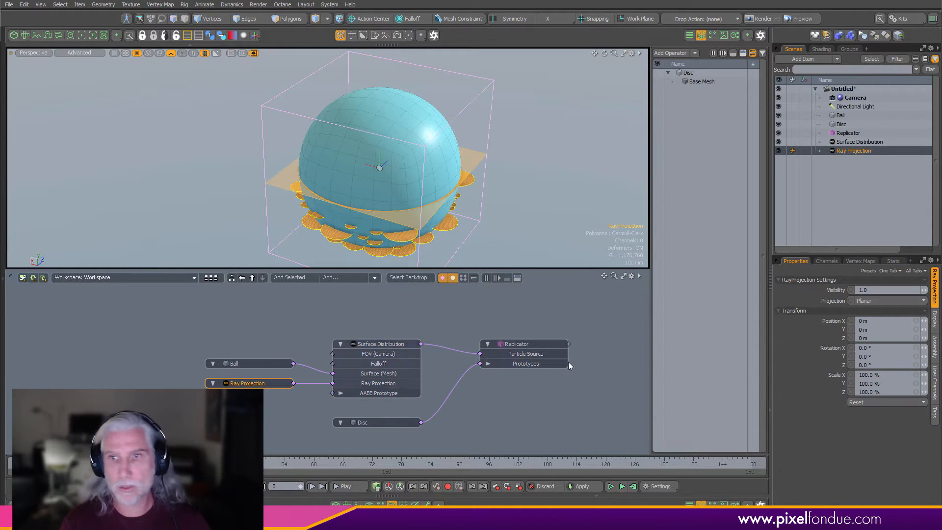
click(887, 301)
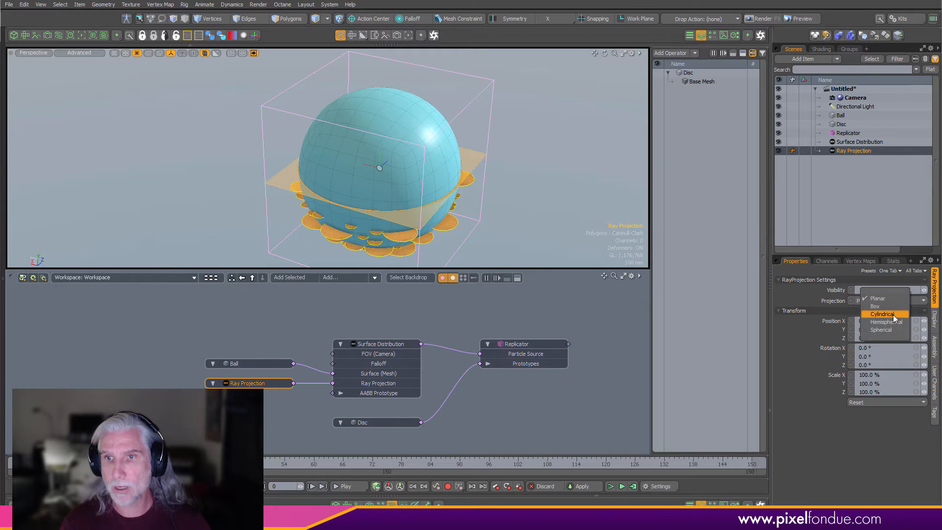
click(891, 330)
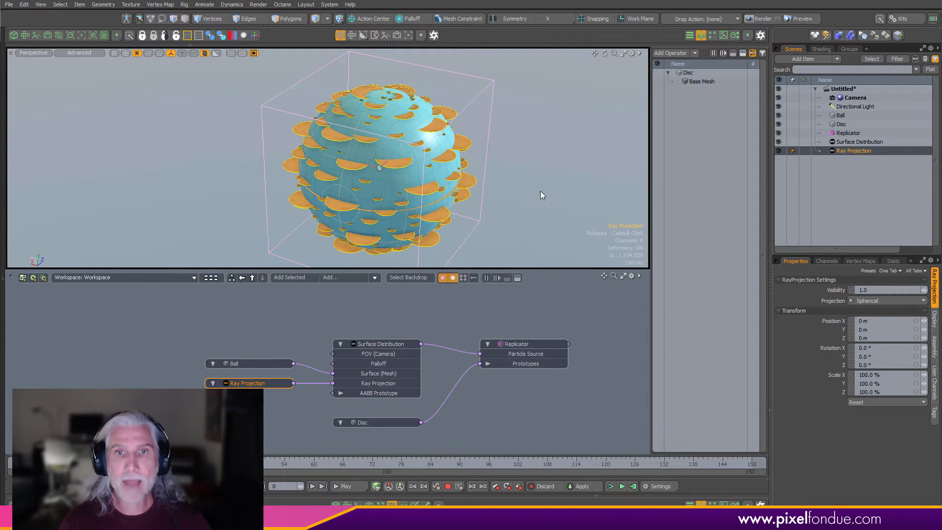
- Scale the Ray Projection uniformly to about 105% so it surrounds the Ball
key(r)
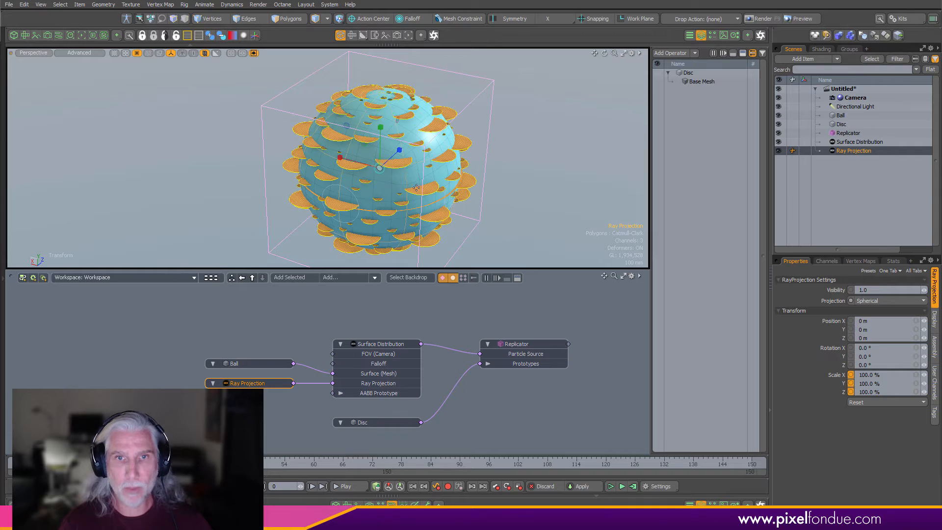
scroll(376, 163, up, 3)
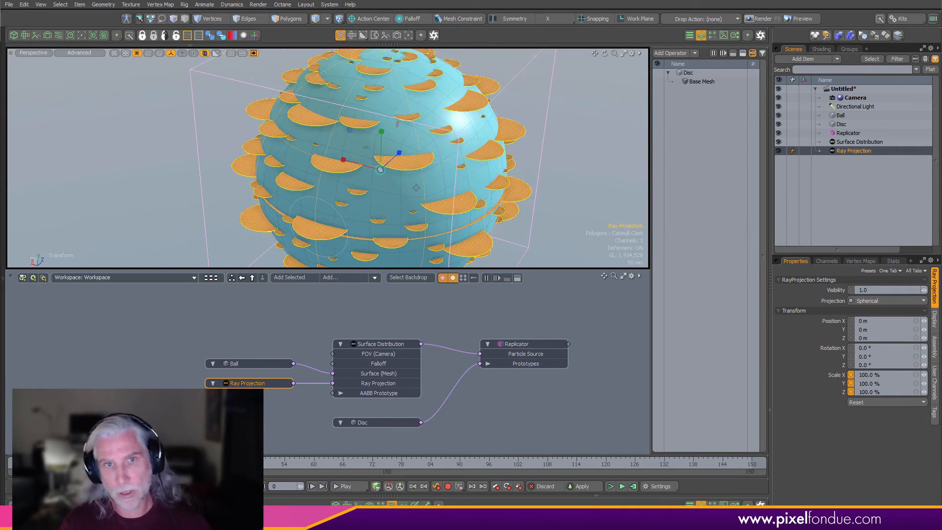
drag(392, 182, 438, 174)
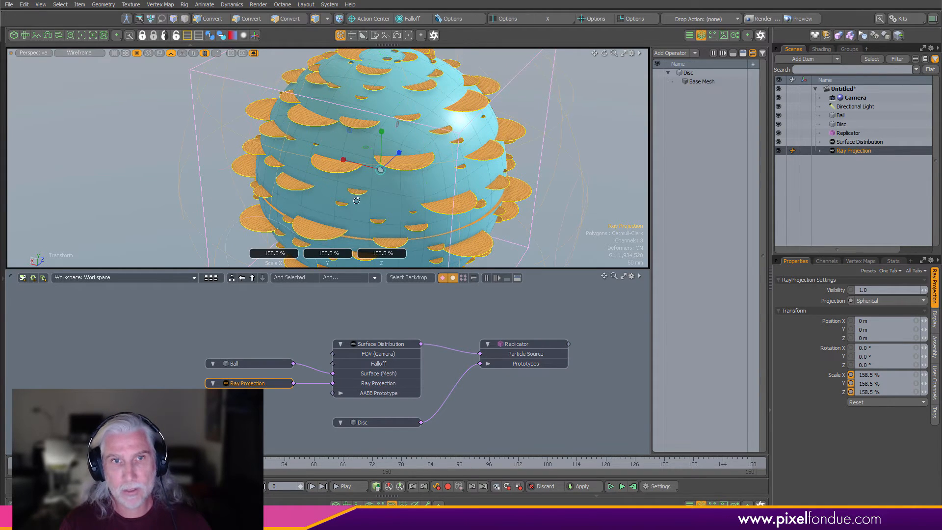
mouse_move(281, 151)
alt+mouse_down()
mouse_move(243, 136)
mouse_move(305, 155)
alt+mouse_up()
key(ctrl+2)
click(270, 137)
scroll(305, 155, down, 2)
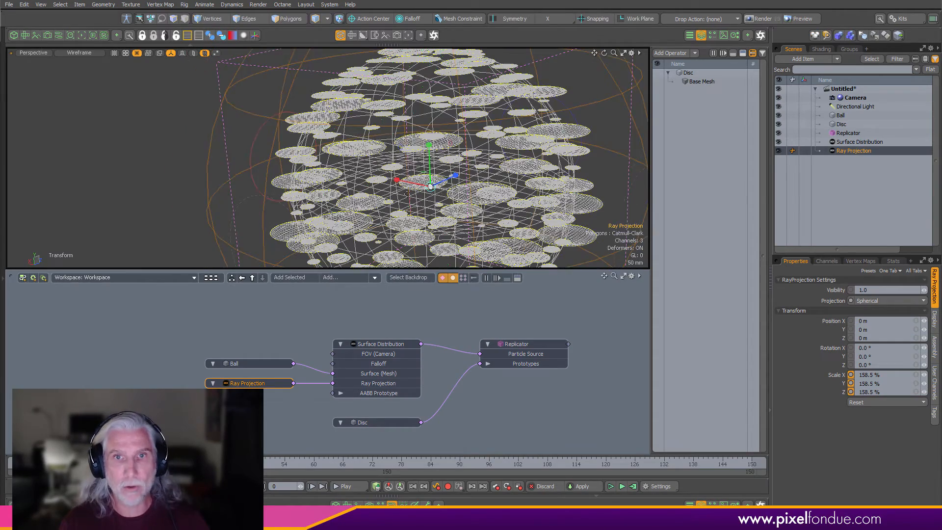
drag(432, 188, 380, 188)
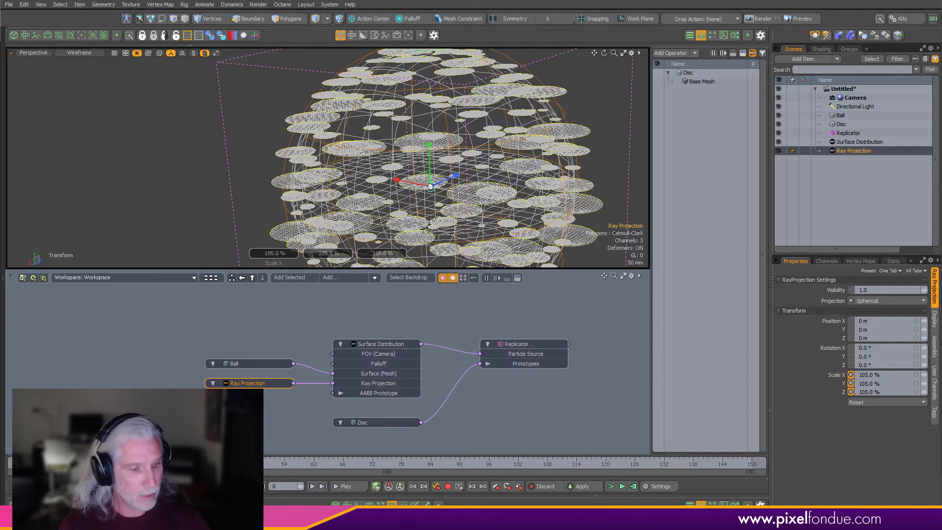
key(ctrl+2)
click(493, 222)
scroll(502, 215, down, 3)
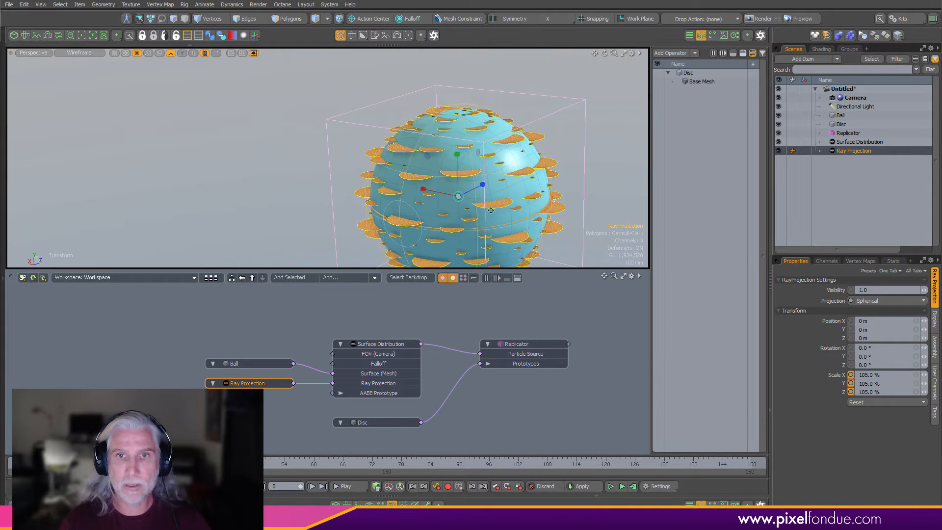
alt+drag(502, 215, 511, 229)
click(396, 343)
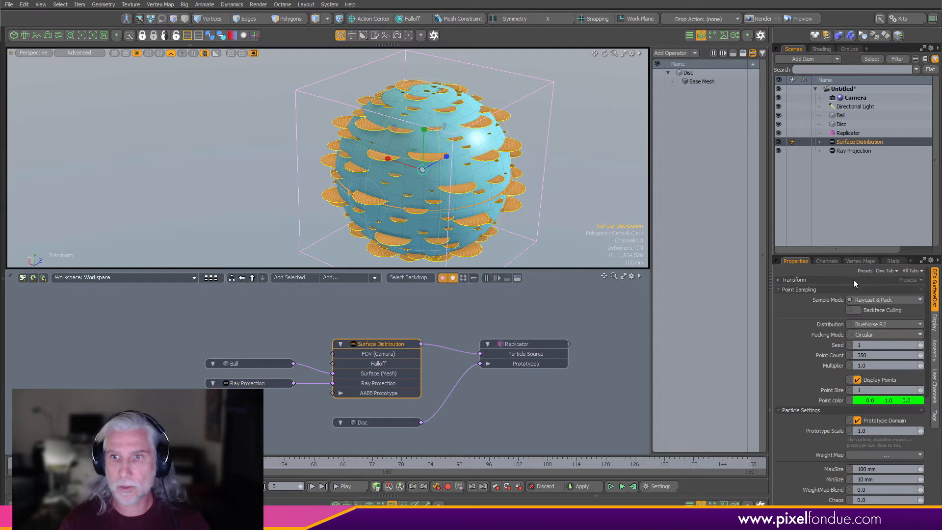
- Turn off Prototype Domain and set the Surface Distribution's Normal Alignment to 1.0
drag(867, 231, 868, 177)
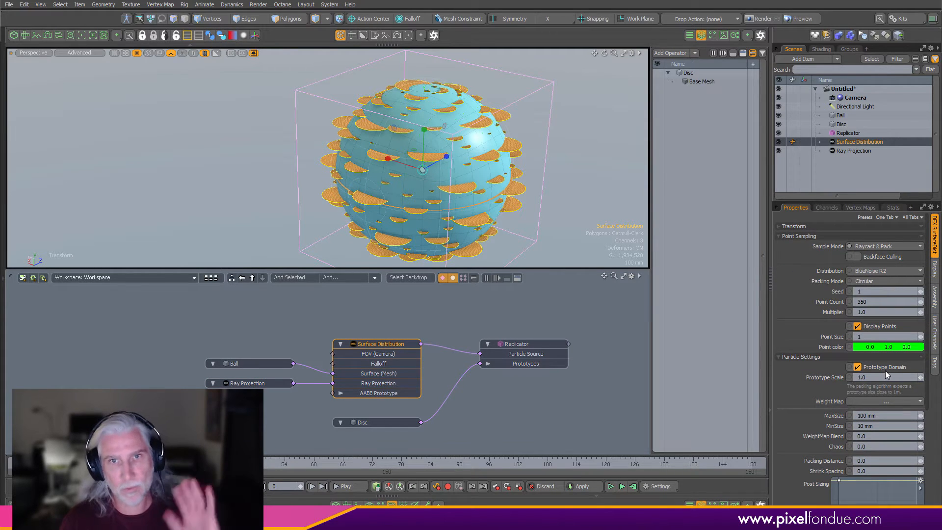
click(857, 367)
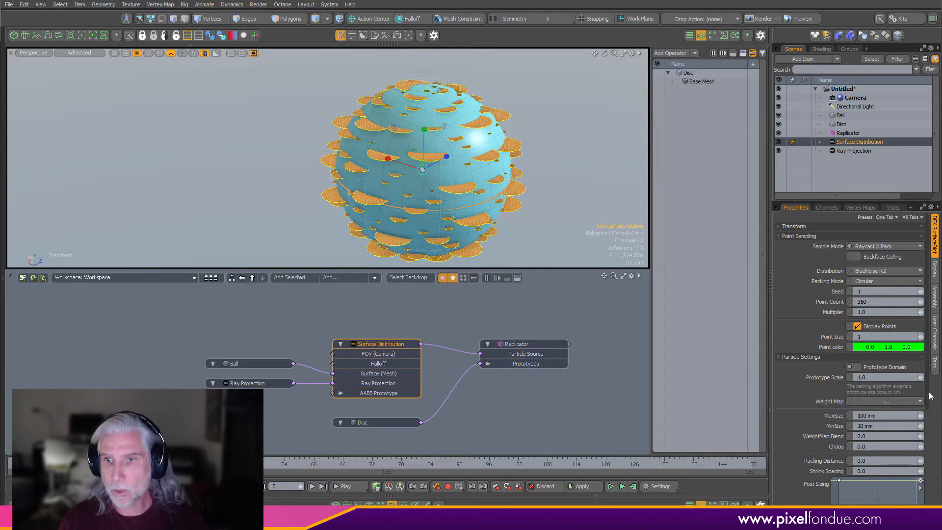
scroll(930, 396, down, 5)
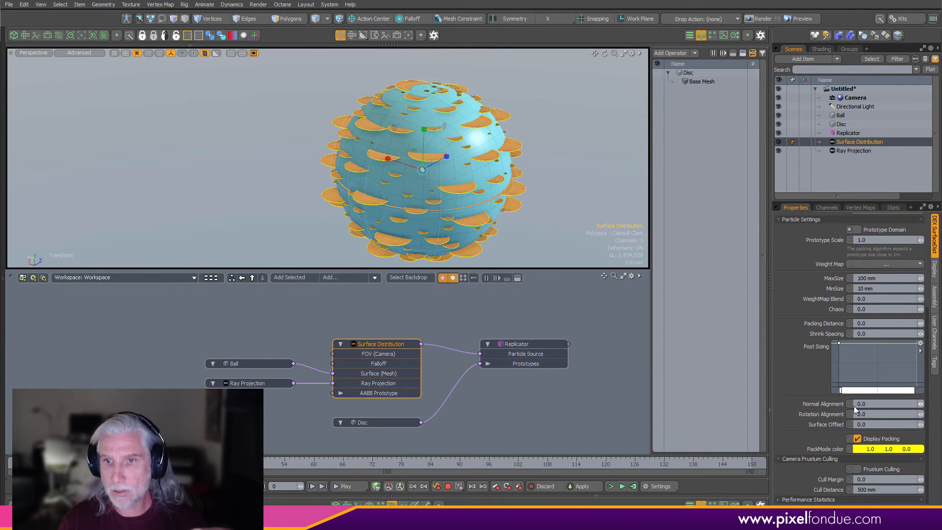
click(872, 405)
text(1)
key(Return)
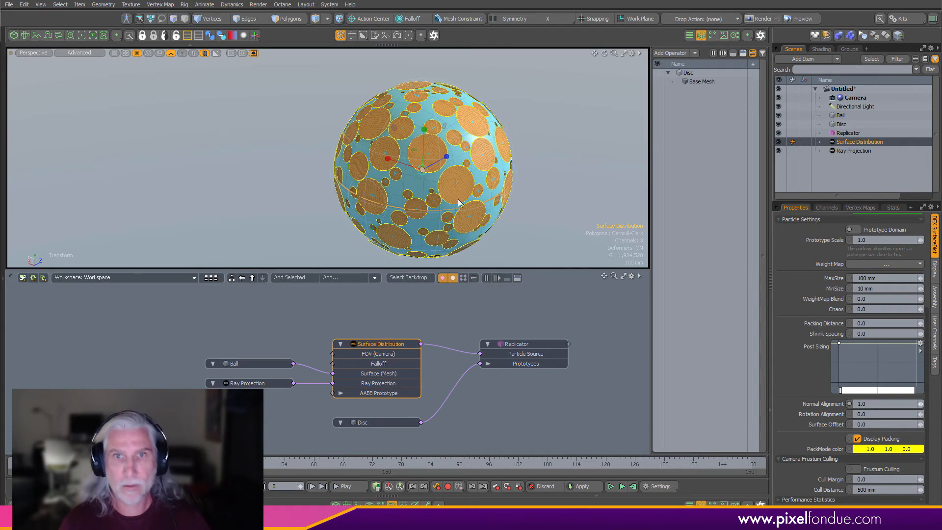
- Set the particle MaxSize to 200 mm and MinSize to 50 mm
alt+drag(459, 202, 557, 164)
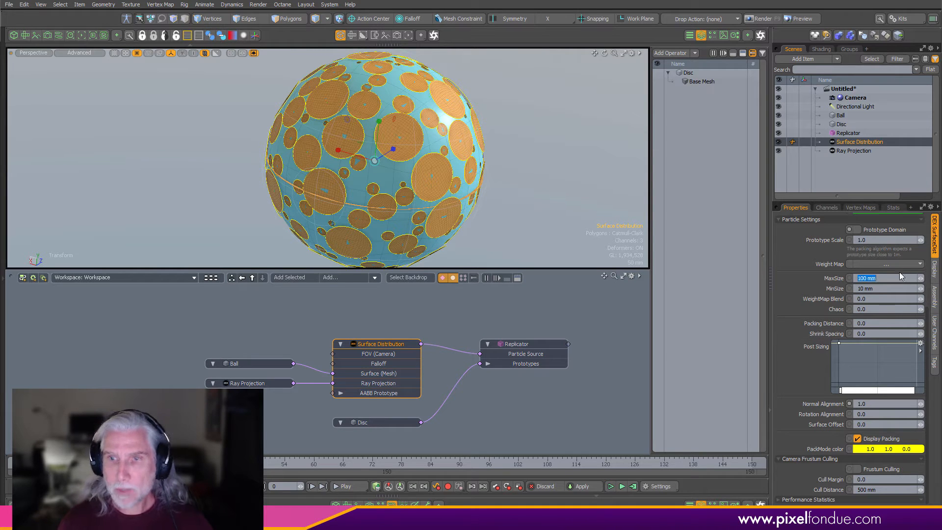
text(250)
key(Return)
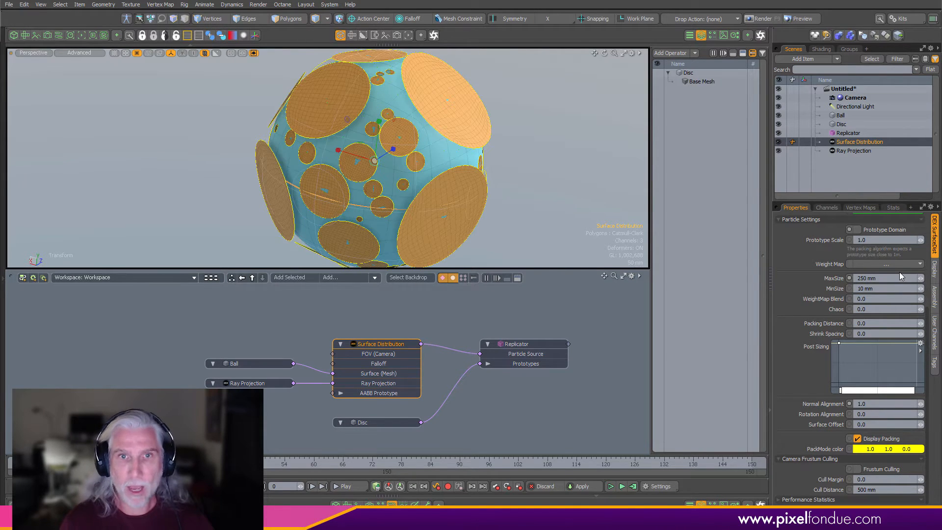
click(892, 278)
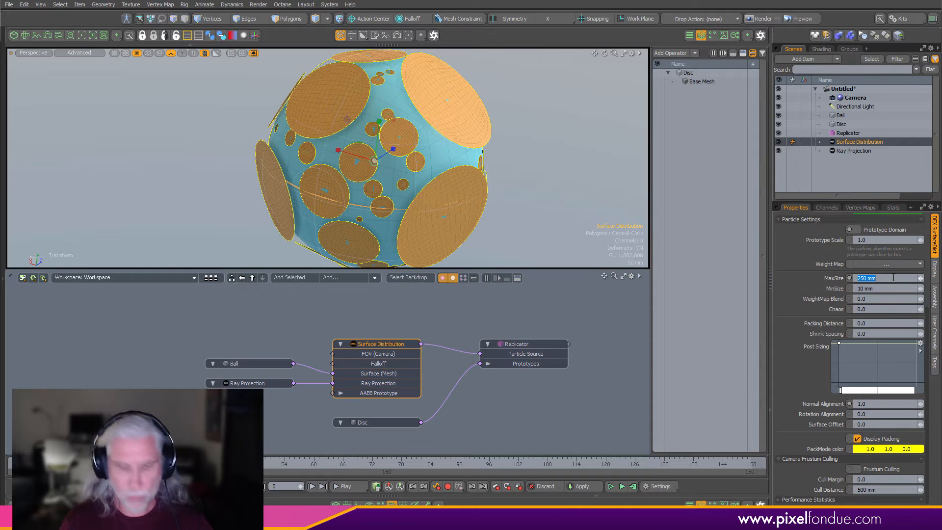
text(200)
key(Return)
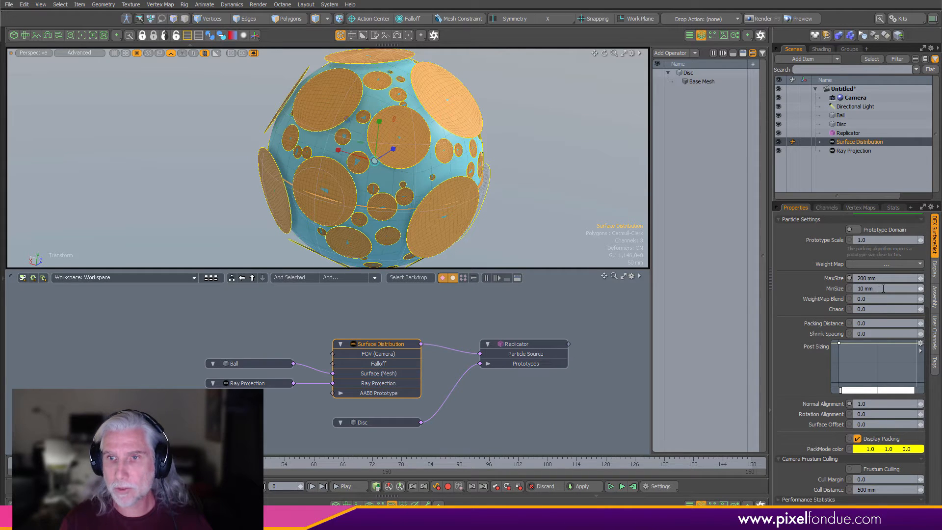
click(888, 288)
key(Return)
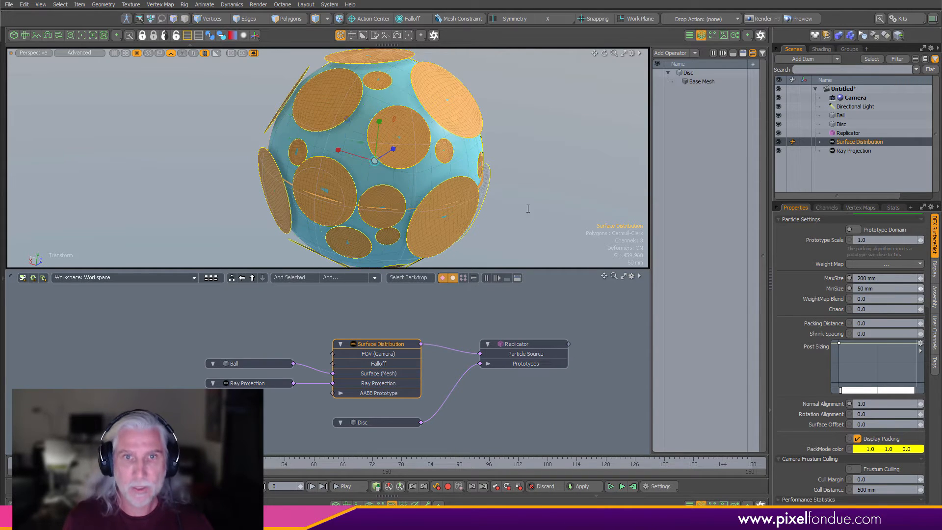
- Set the point sampling Seed to 50 and the Multiplier to 6.0
alt+drag(528, 208, 334, 173)
scroll(344, 173, down, 1)
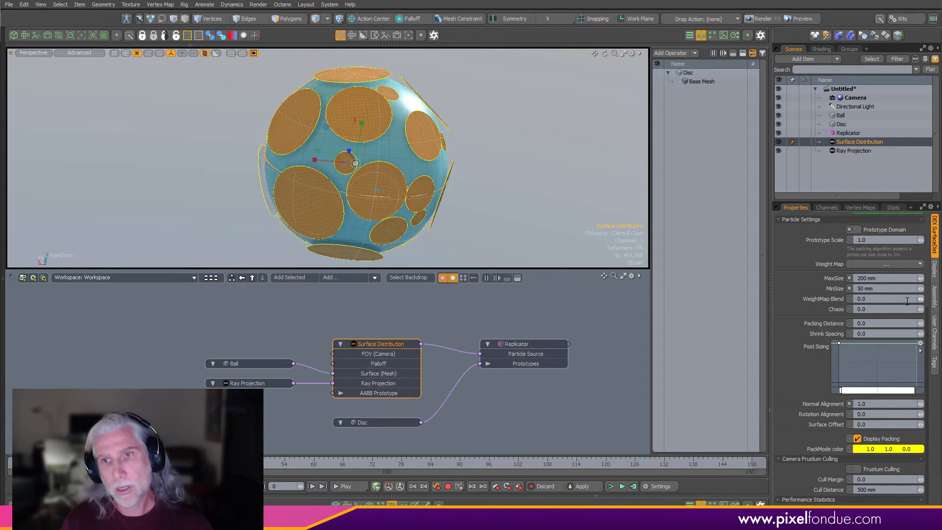
scroll(895, 312, up, 4)
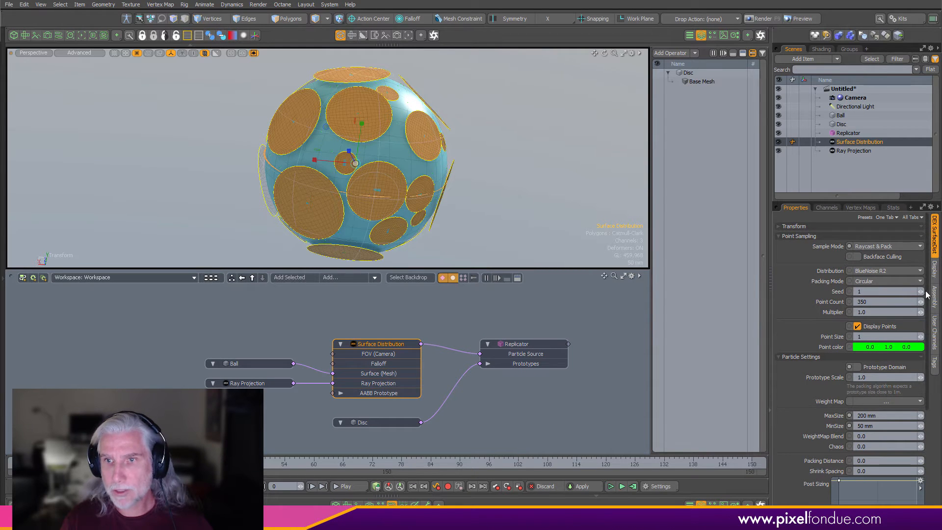
drag(921, 292, 939, 292)
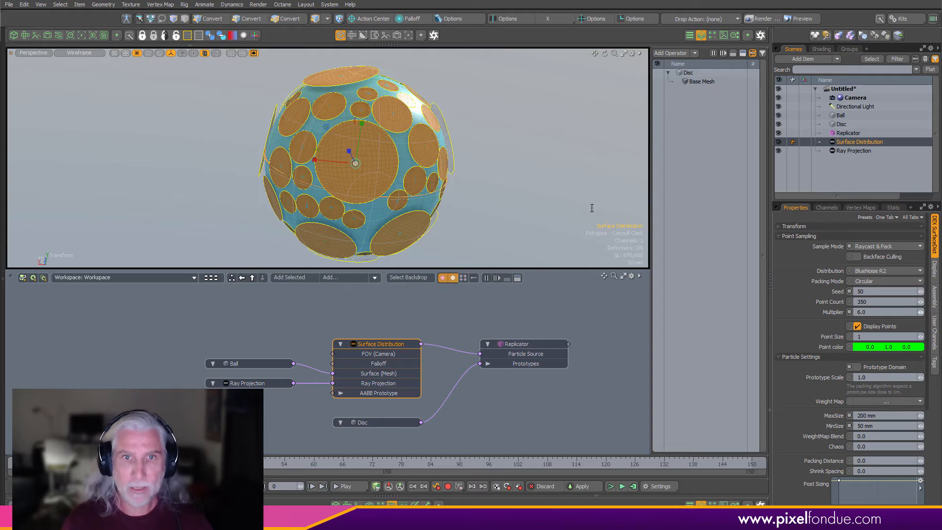
- Create a new empty mesh item and name it Merged Discs
alt+drag(514, 194, 484, 178)
scroll(444, 179, down, 3)
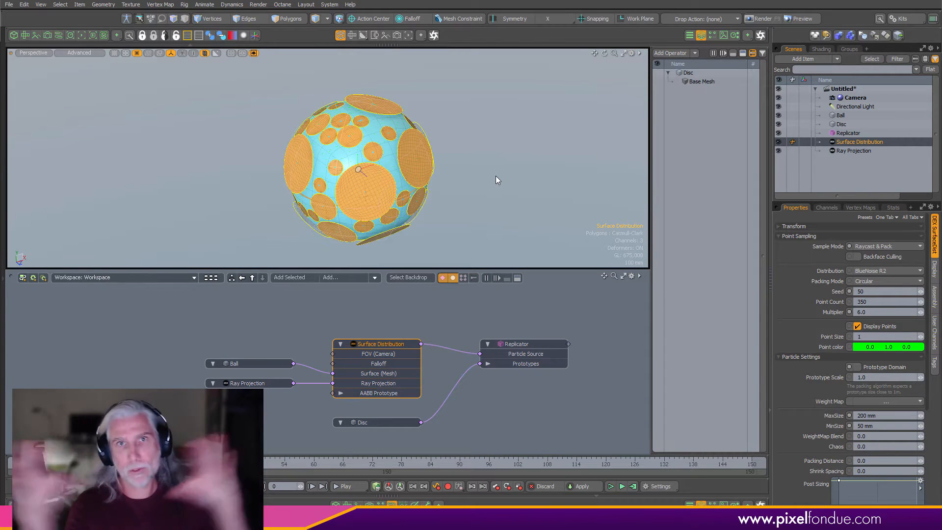
alt+drag(438, 365, 400, 364)
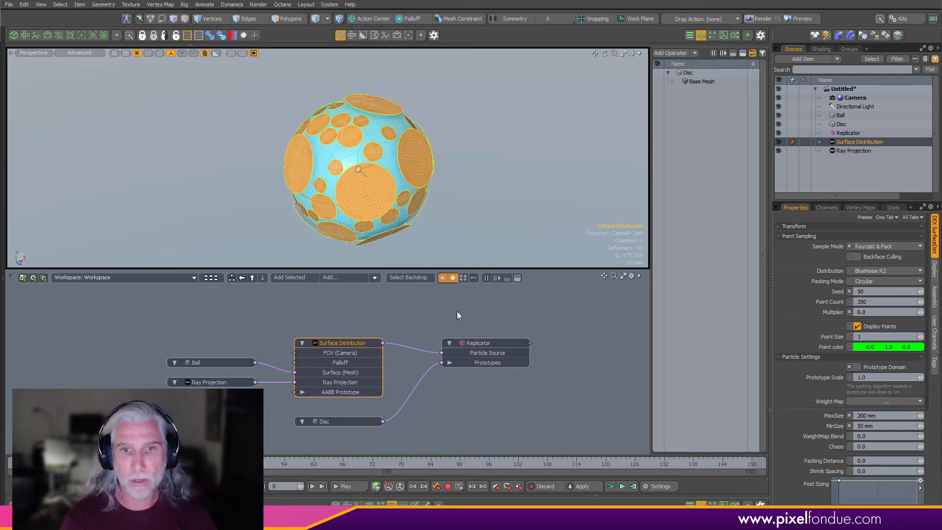
click(457, 312)
drag(858, 201, 873, 258)
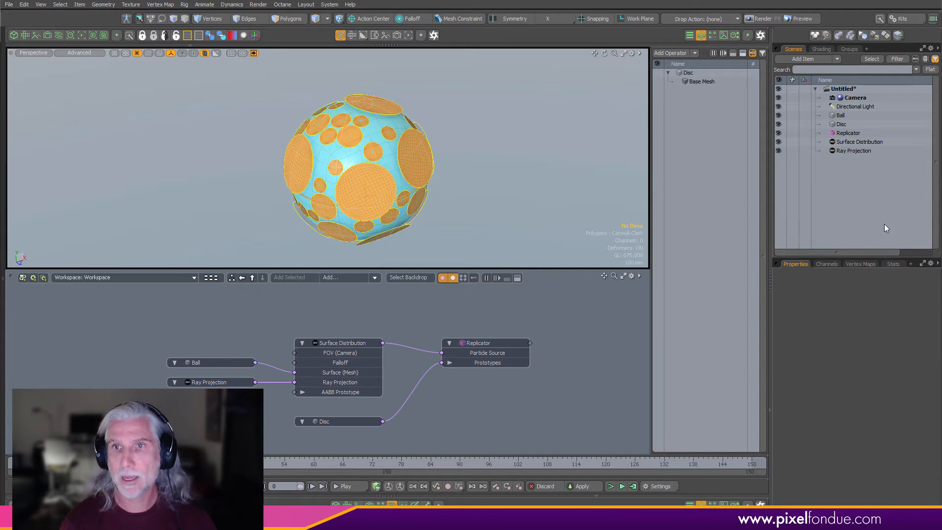
key(n)
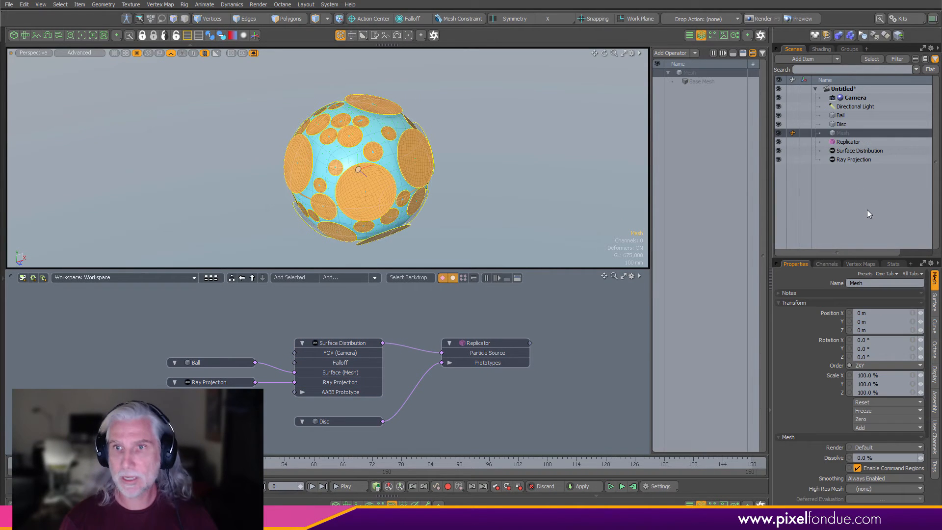
double_click(852, 132)
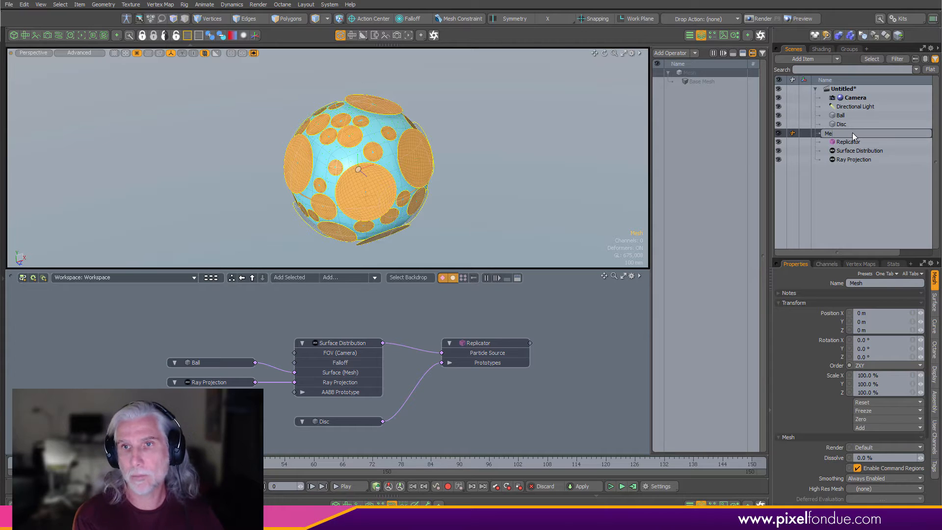
text(Merged Discs)
key(Return)
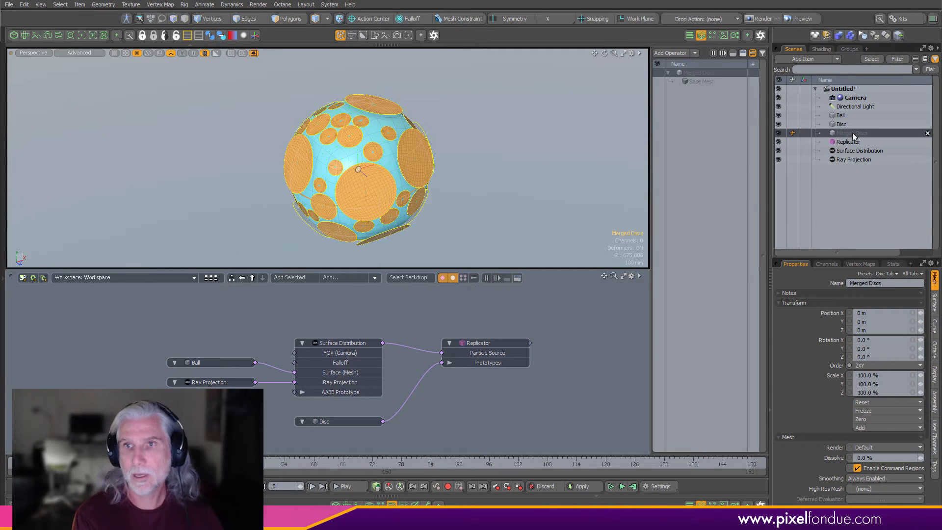
- Add a Merge Meshes operator to Merged Discs with the Replicator as its source, and hide the Replicator
click(672, 53)
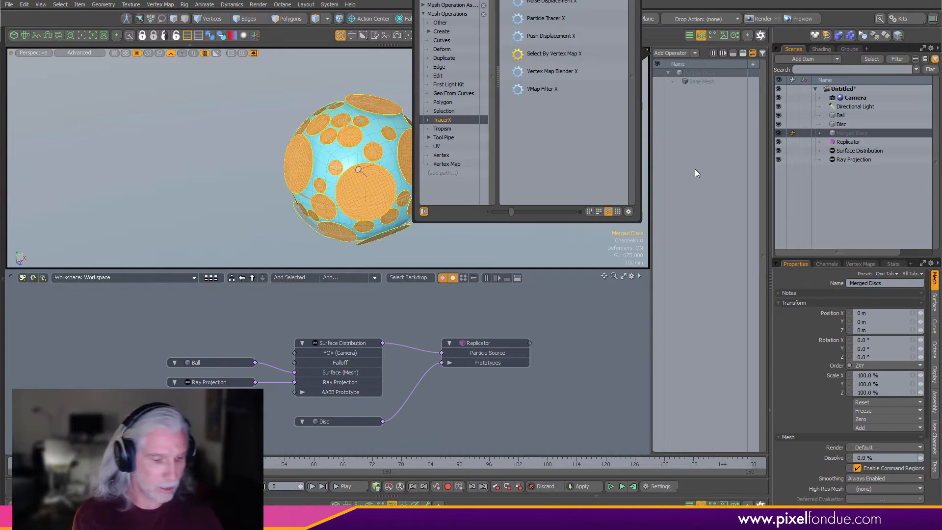
text(merge)
key(Return)
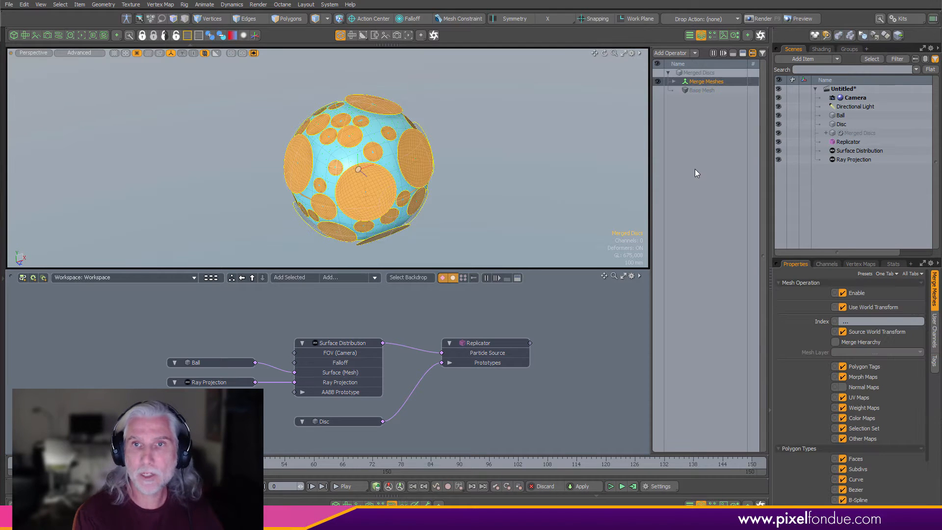
click(673, 82)
click(679, 92)
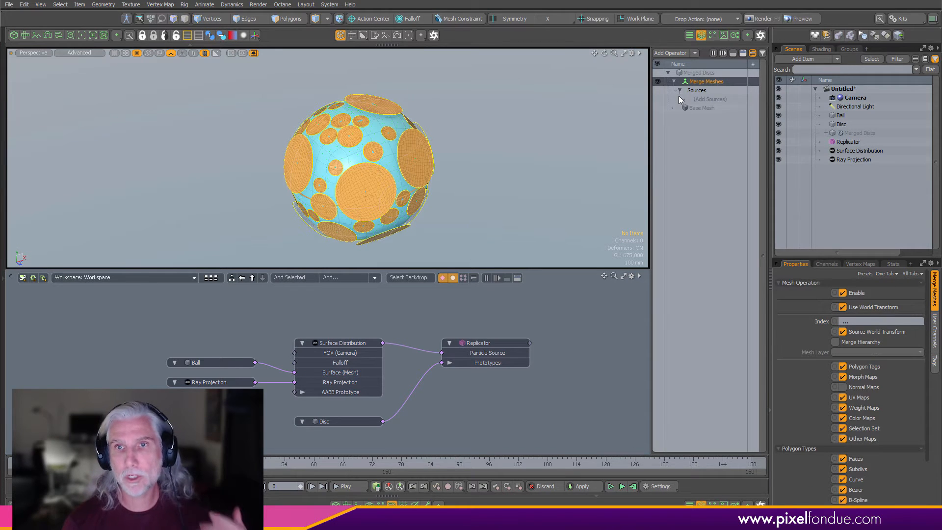
click(705, 99)
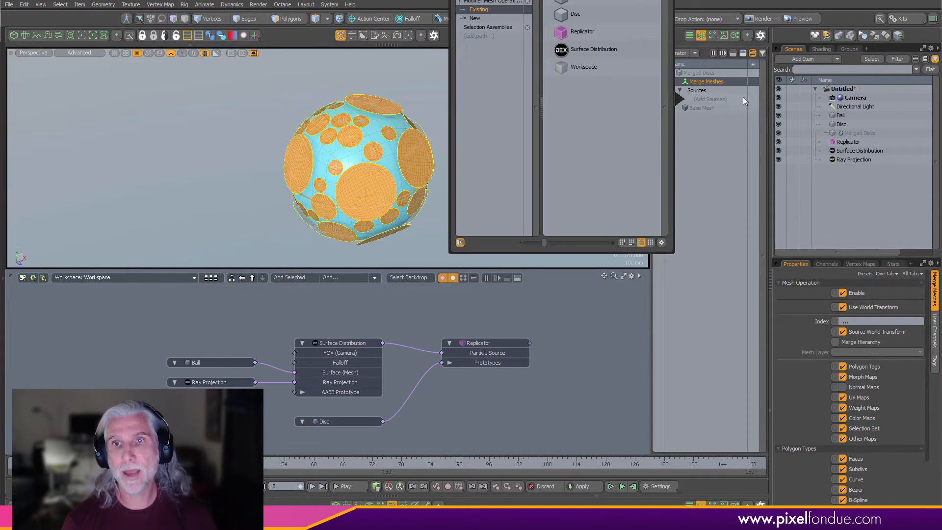
click(581, 32)
click(779, 142)
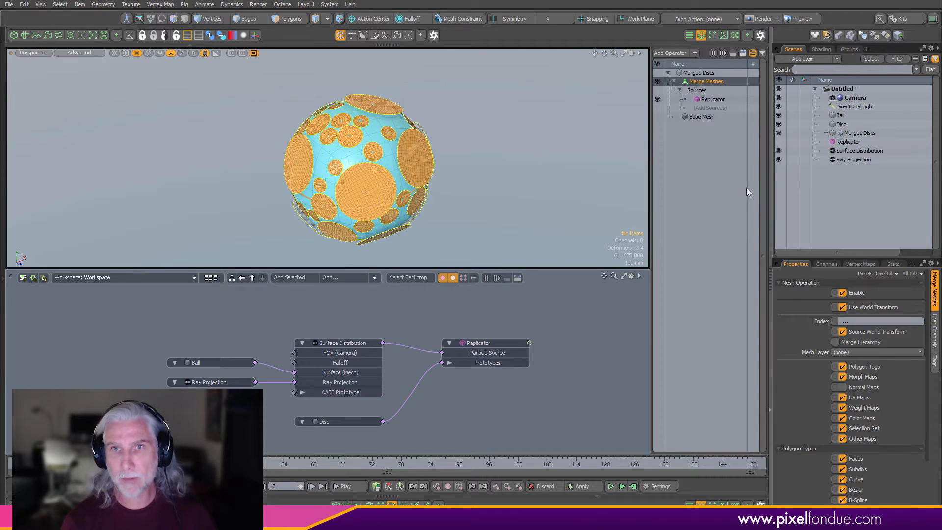
- Inspect the merged disc geometry around the Ball in polygon mode, wireframe and shaded views
alt+drag(402, 179, 379, 167)
key(3)
middle_drag(363, 117, 199, 233)
alt+drag(304, 192, 447, 142)
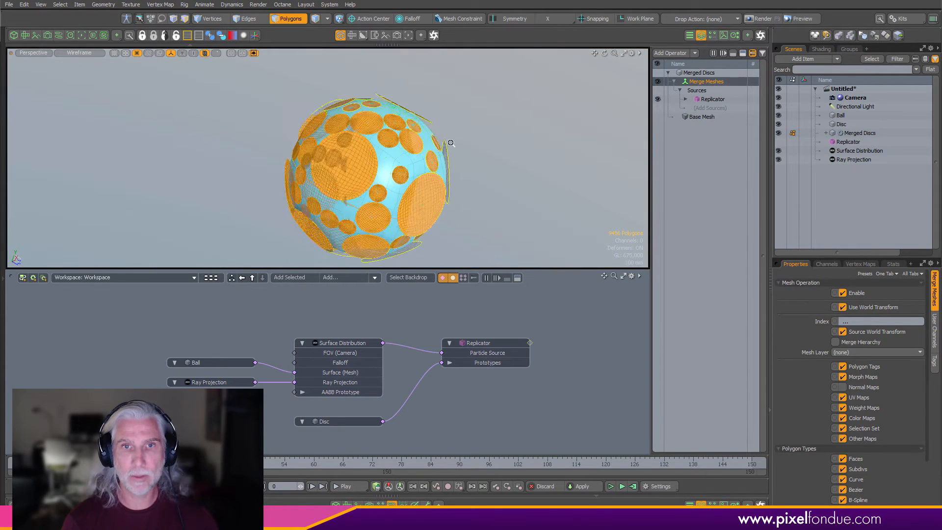
scroll(445, 139, up, 3)
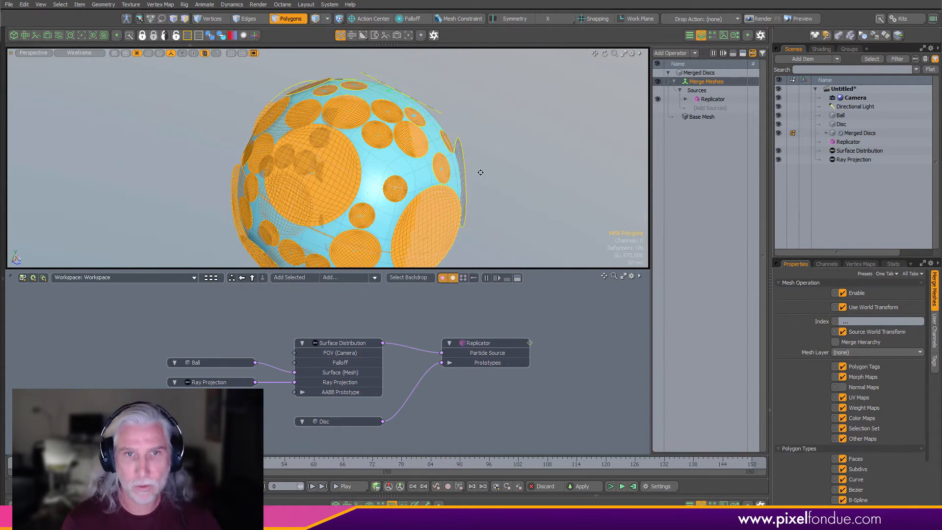
alt+drag(515, 183, 527, 161)
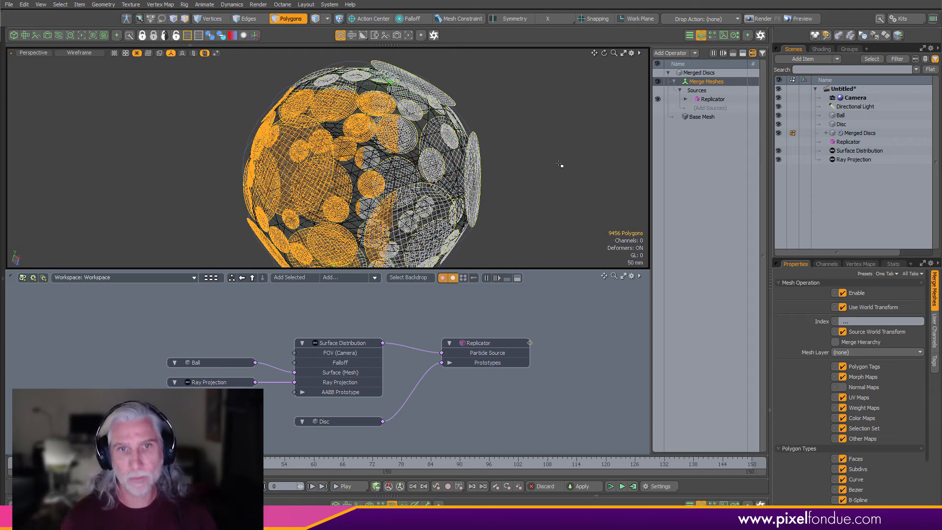
key(ctrl+2)
click(620, 162)
scroll(503, 180, down, 3)
mouse_move(572, 174)
alt+mouse_down()
mouse_move(546, 166)
mouse_move(527, 175)
alt+mouse_up()
click(546, 167)
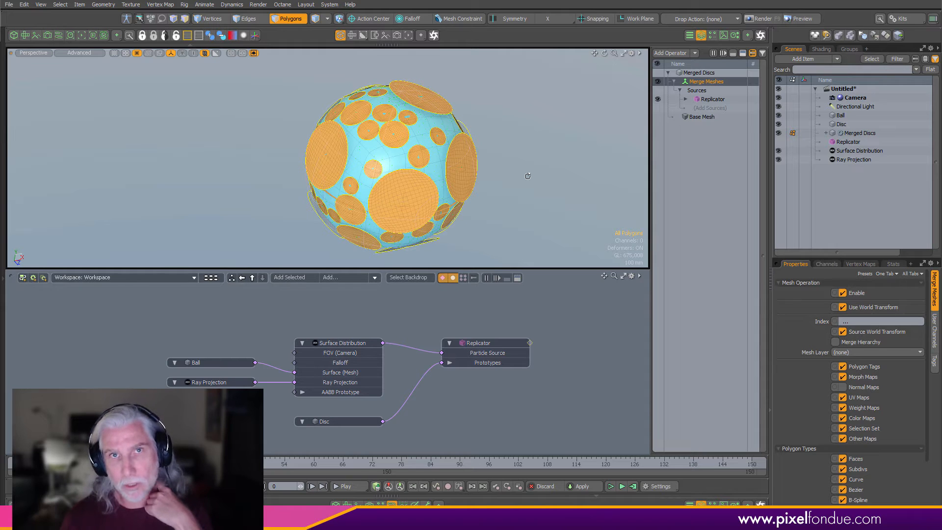
- Add a Surface Constraint deformer to Merged Discs using the Ball as the constraint surface
click(676, 54)
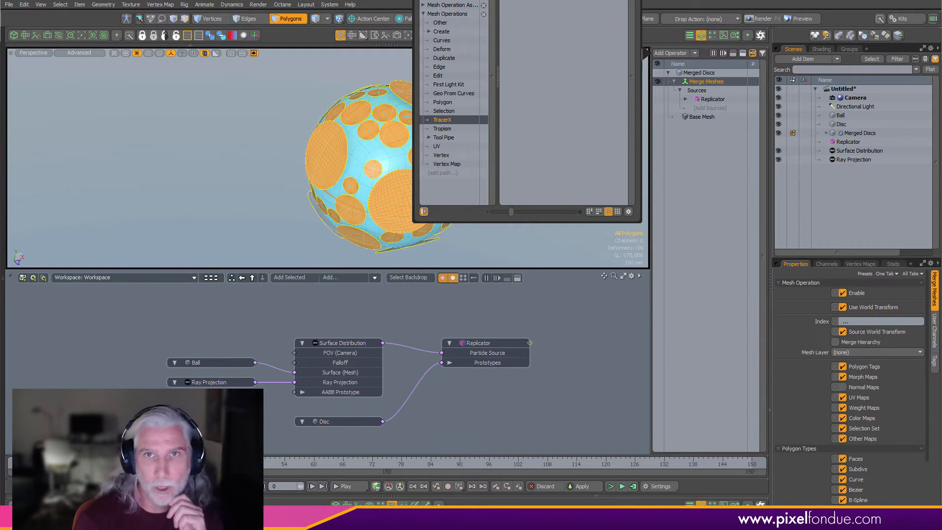
drag(532, 1, 511, 55)
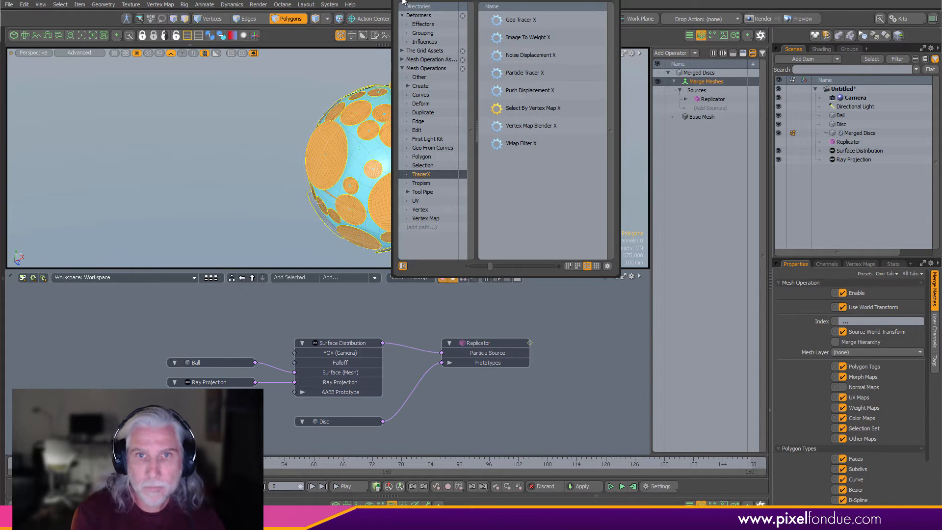
click(421, 104)
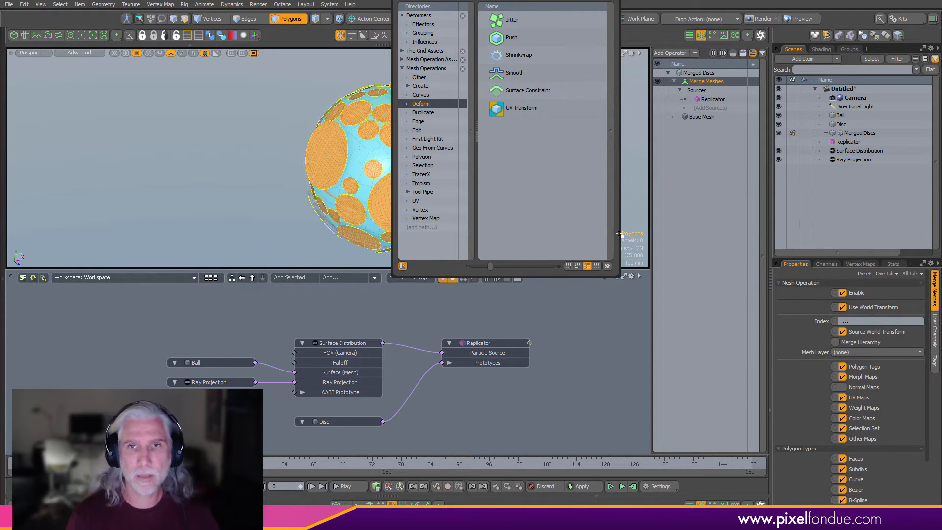
double_click(524, 92)
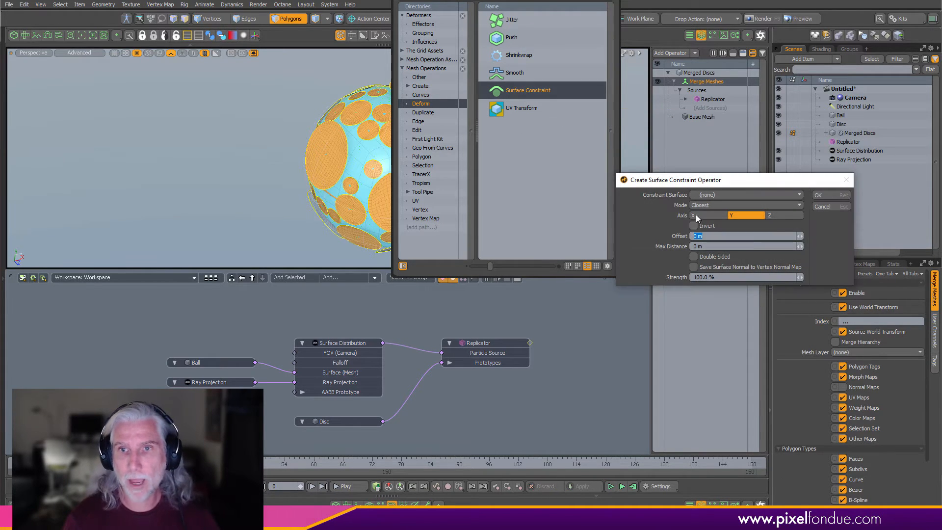
click(719, 195)
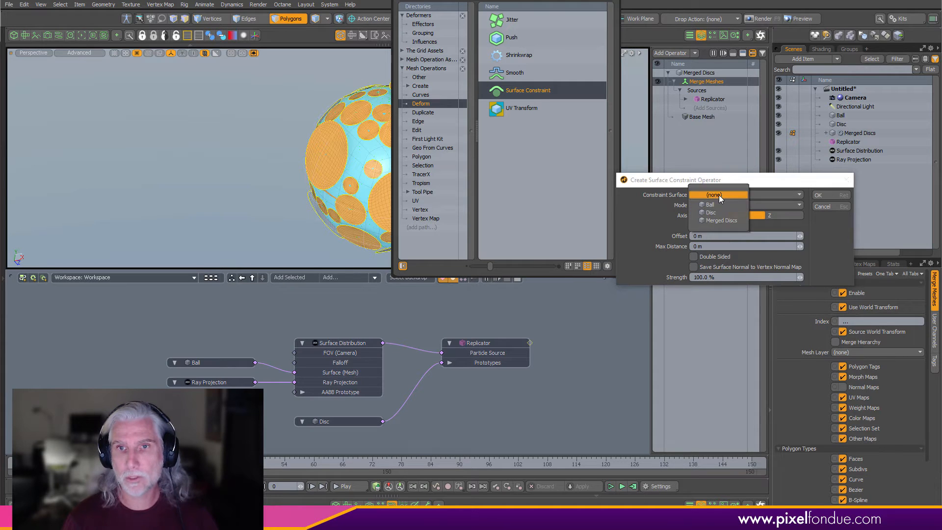
click(726, 203)
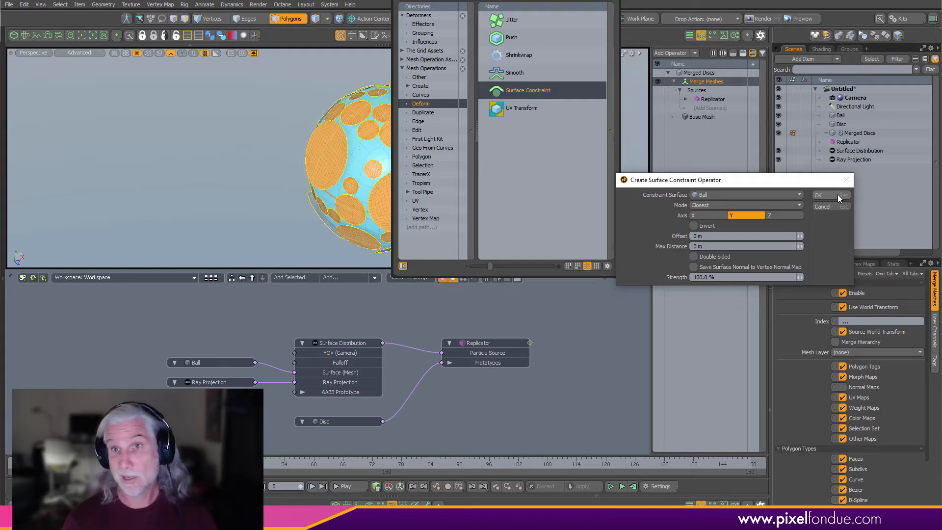
click(818, 195)
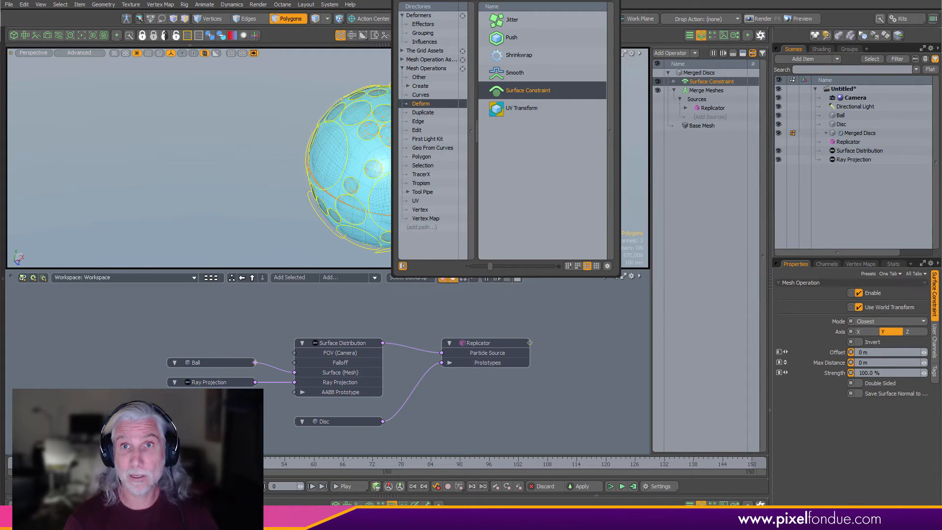
alt+drag(381, 161, 693, 122)
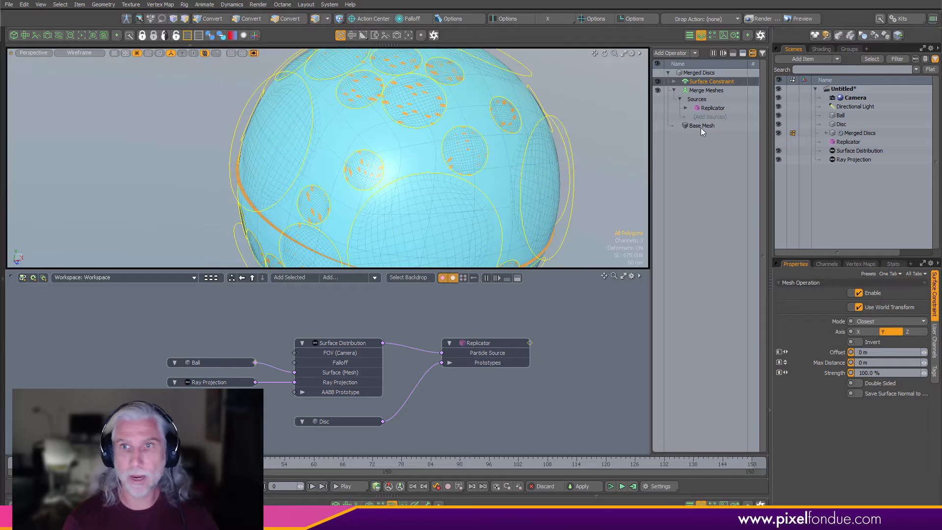
- Hide the Disc and Ball items and orbit around to view the merged discs on their own
click(778, 124)
alt+drag(462, 147, 534, 142)
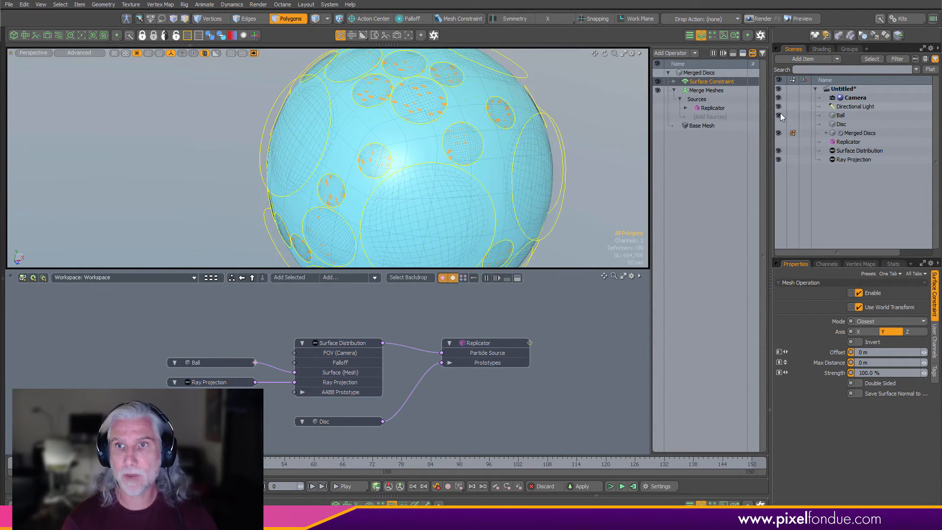
click(779, 115)
alt+drag(432, 147, 536, 147)
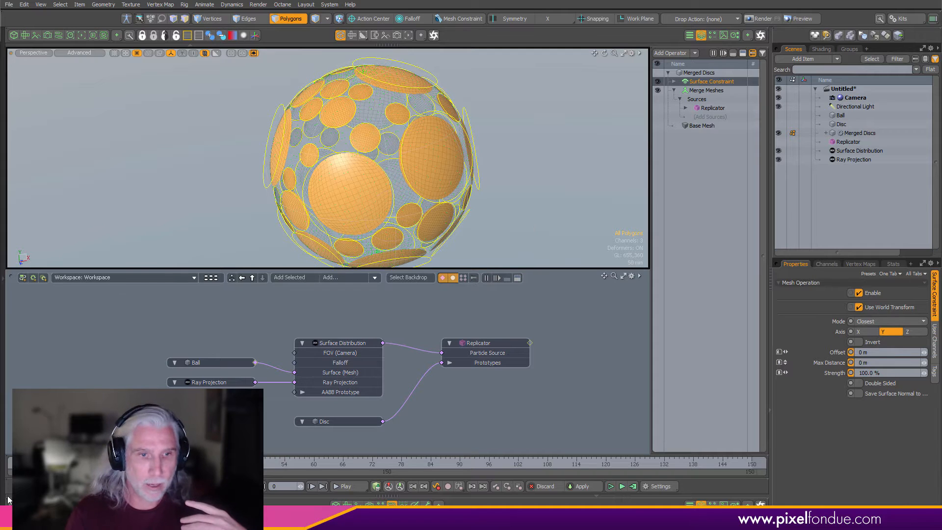
- Switch to the browser and then Photoshop to compare the reference images of spotted spheres
key(alt+Tab)
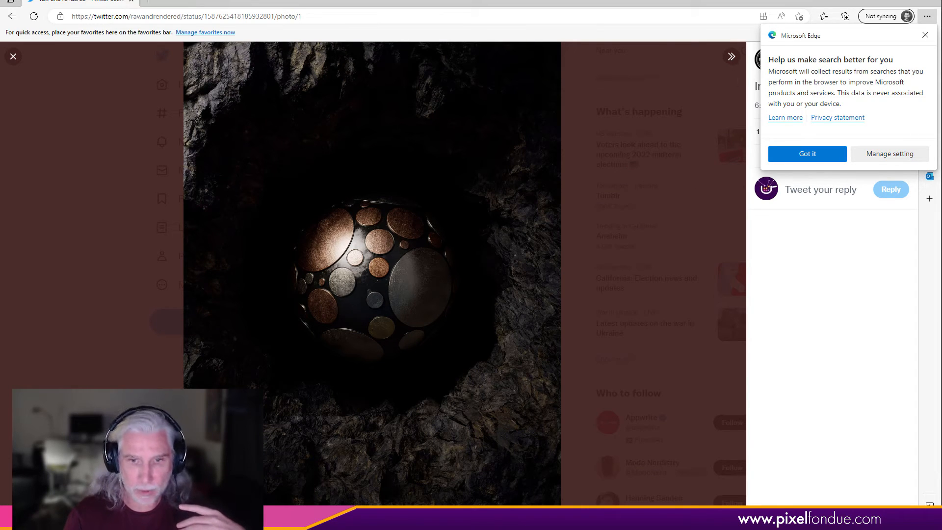
key(alt+Tab)
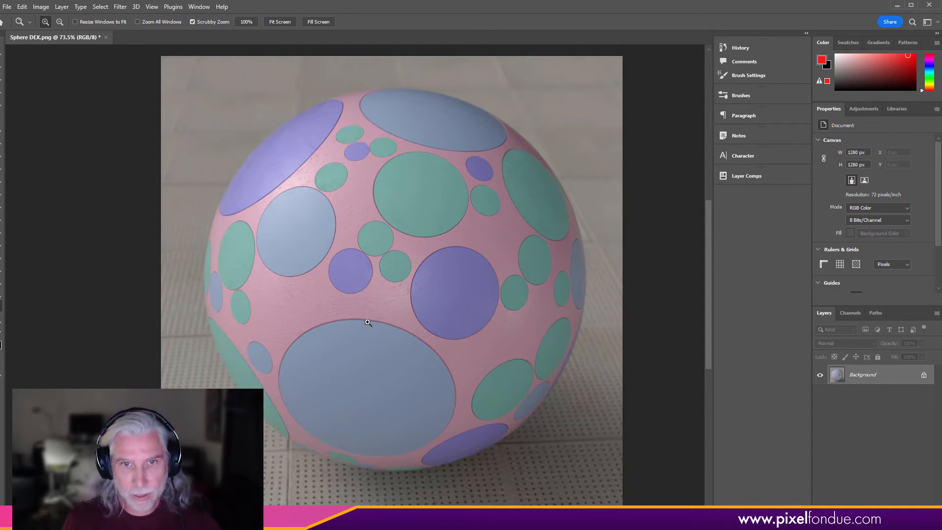
mouse_move(368, 323)
mouse_down()
mouse_move(422, 327)
mouse_move(378, 337)
mouse_move(397, 337)
mouse_move(404, 318)
mouse_move(375, 336)
mouse_move(371, 329)
mouse_up()
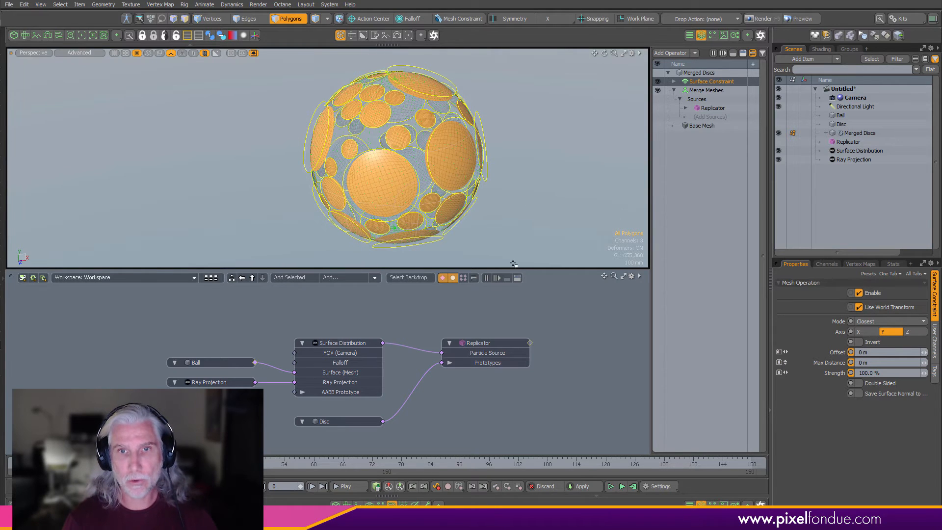
- Add a Thicken operator to the Merged Discs operator stack
alt+drag(466, 179, 430, 183)
scroll(435, 172, up, 4)
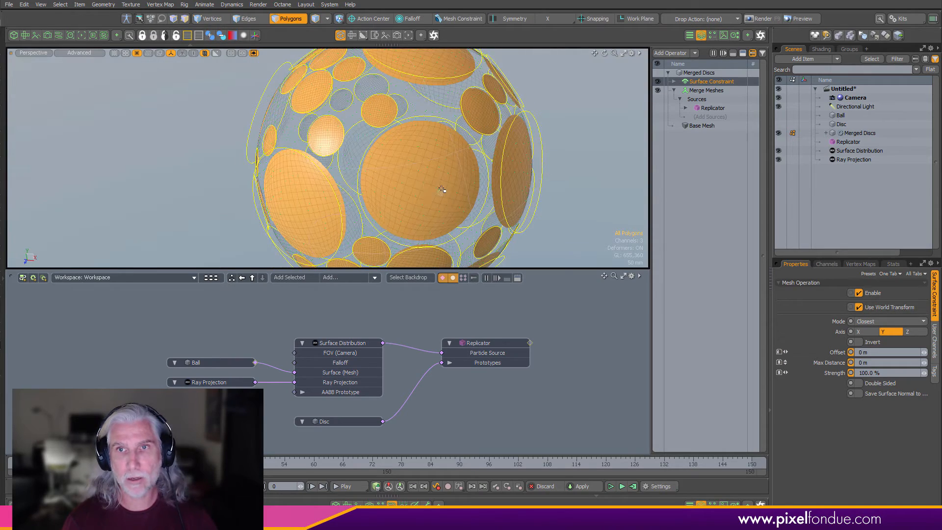
click(674, 90)
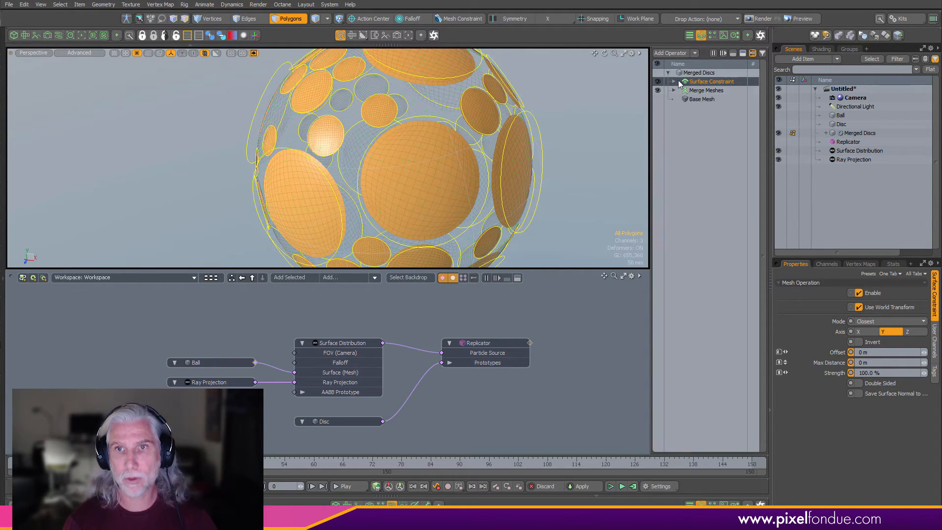
scroll(500, 181, down, 4)
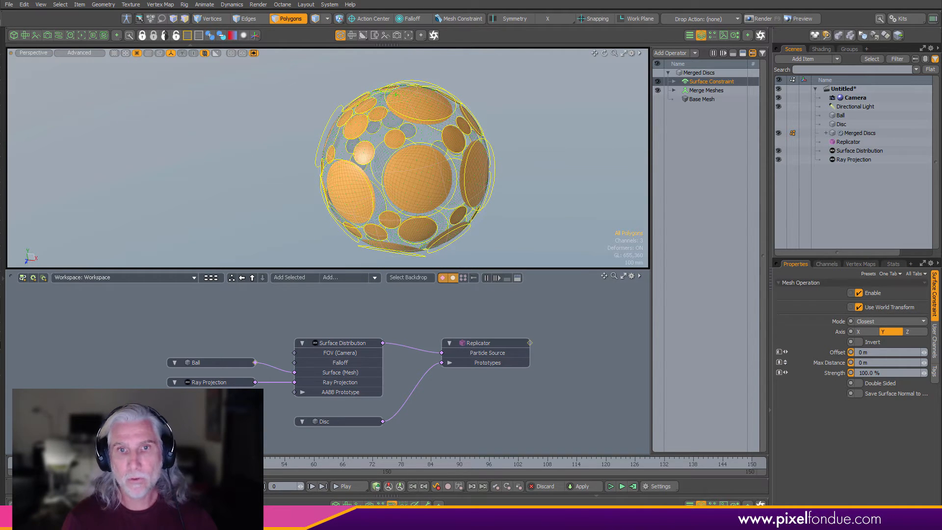
click(392, 505)
alt+shift+drag(541, 156, 523, 135)
scroll(524, 135, up, 2)
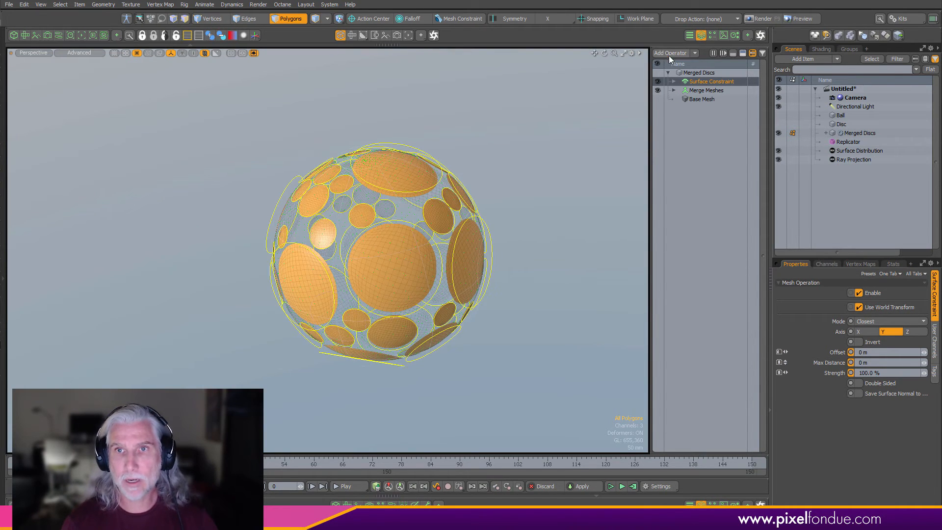
click(668, 55)
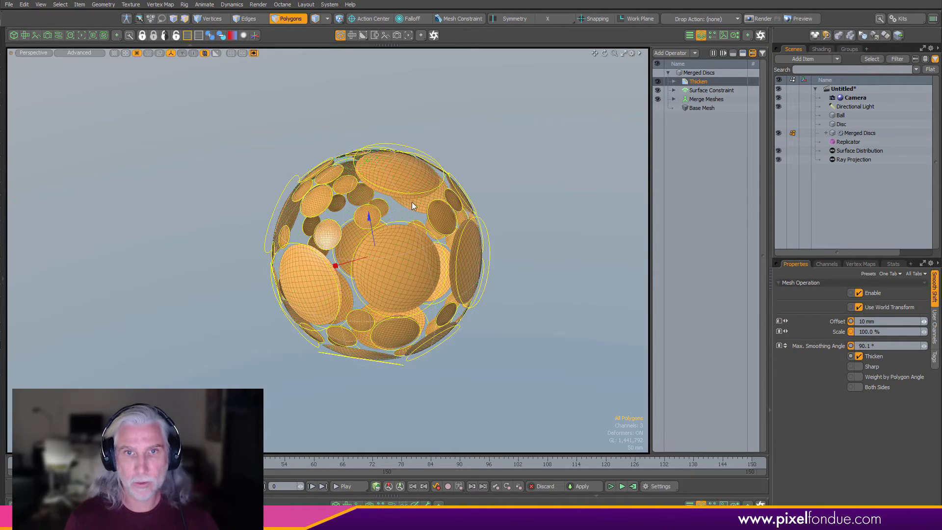
- Show the Ball again and set the Thicken offset to 15 mm with Both Sides enabled
scroll(406, 198, up, 5)
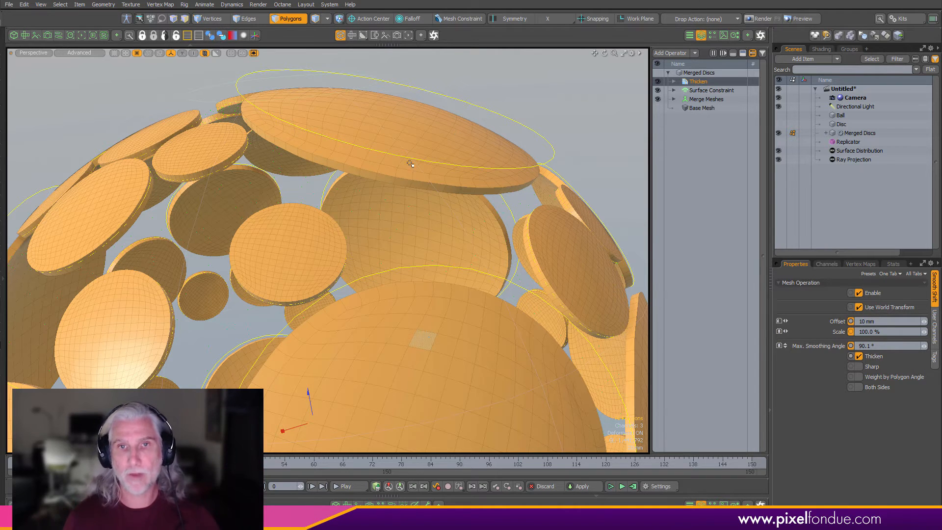
scroll(401, 243, down, 3)
alt+shift+drag(402, 244, 394, 191)
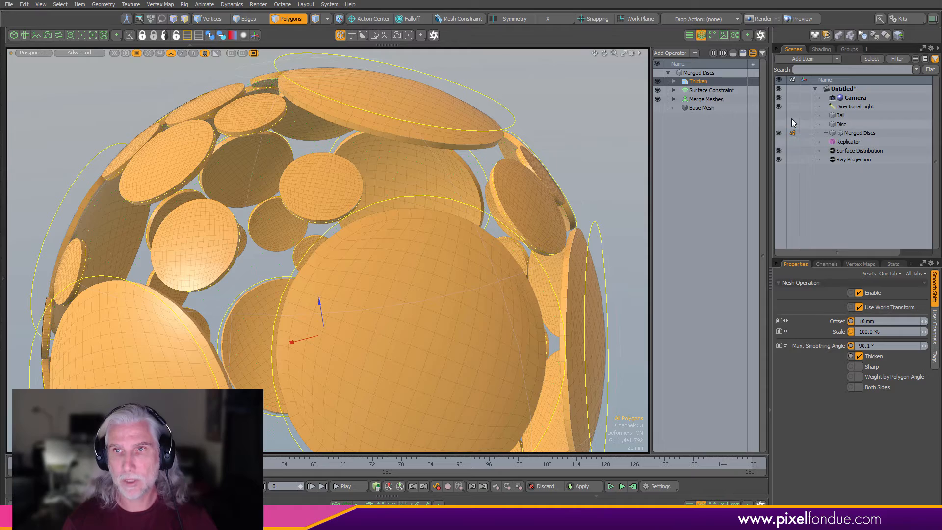
click(778, 115)
alt+drag(484, 216, 415, 243)
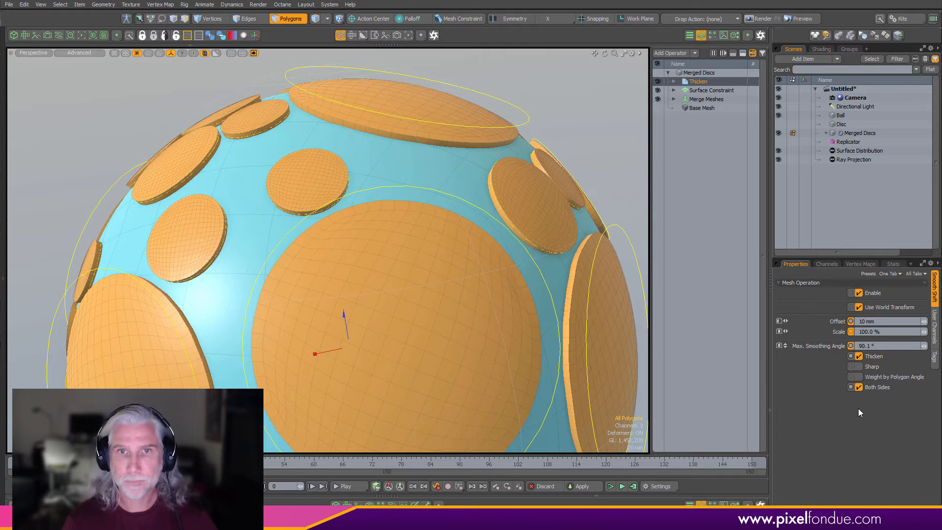
click(862, 322)
drag(865, 322, 857, 332)
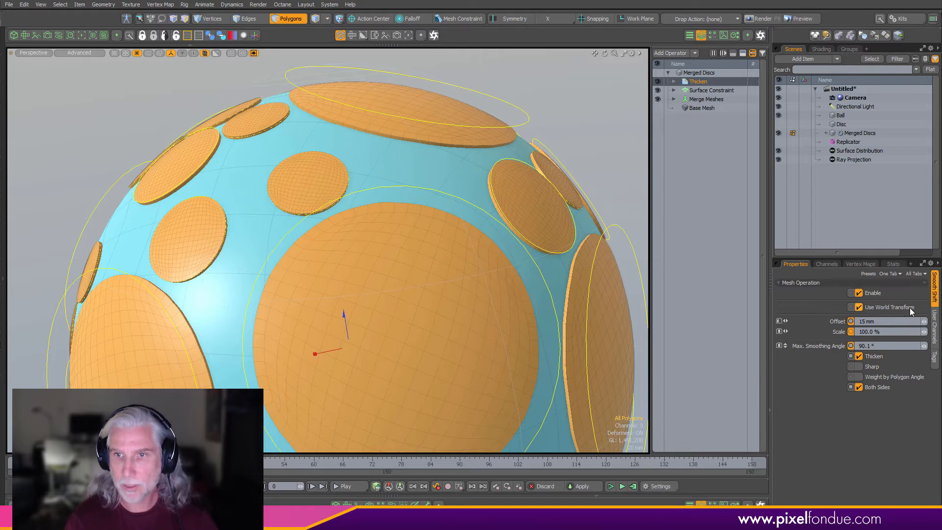
- Select the Ball and create a New Fusion item from it with the Fusion tools
alt+drag(479, 290, 413, 256)
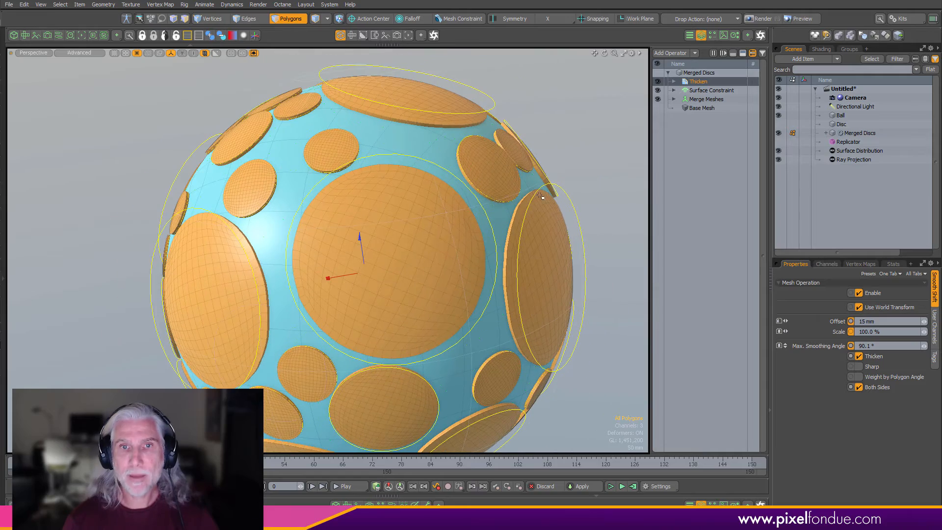
key(5)
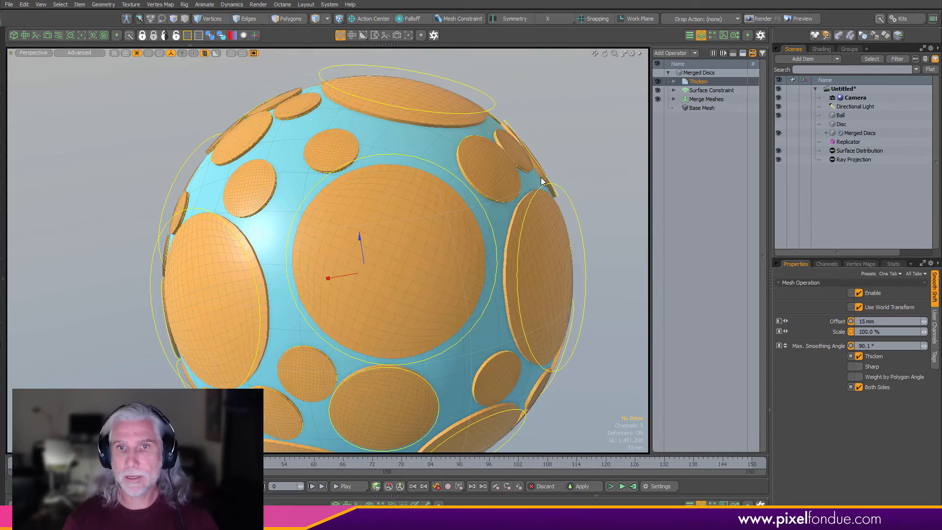
click(436, 149)
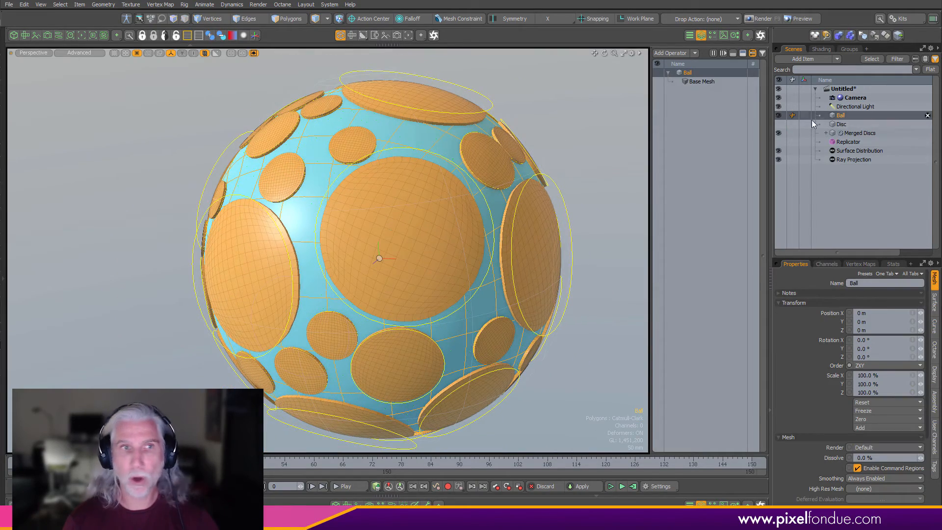
drag(5, 150, 132, 149)
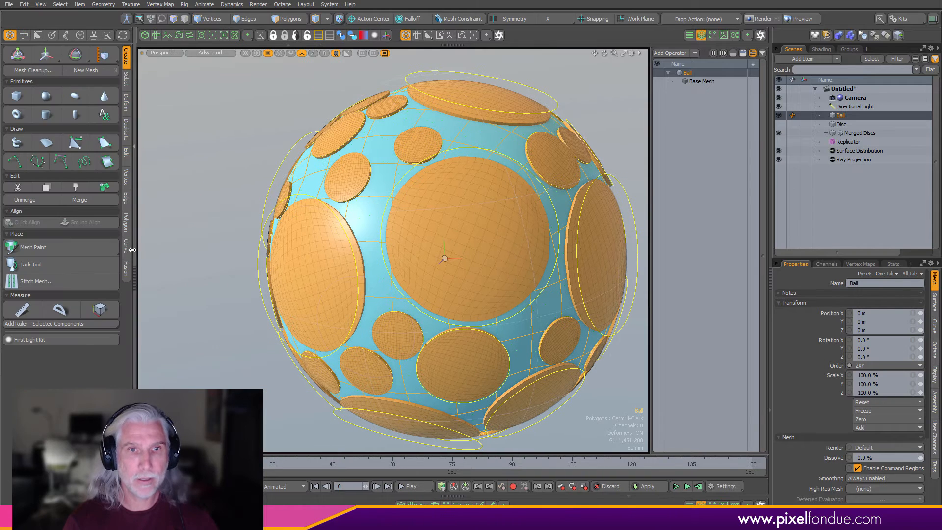
click(126, 268)
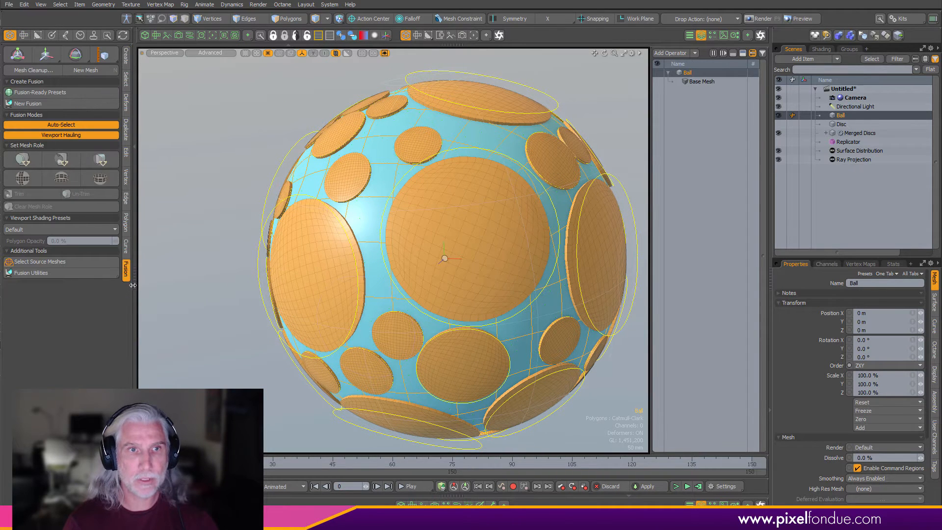
click(87, 104)
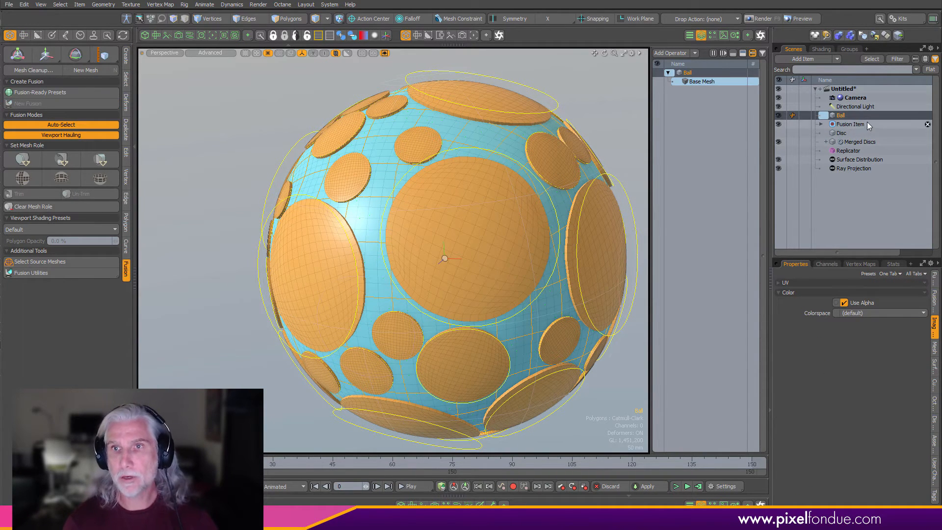
- Drop Merged Discs onto the Ball and apply it as a Fusion subtraction
alt+drag(526, 234, 495, 232)
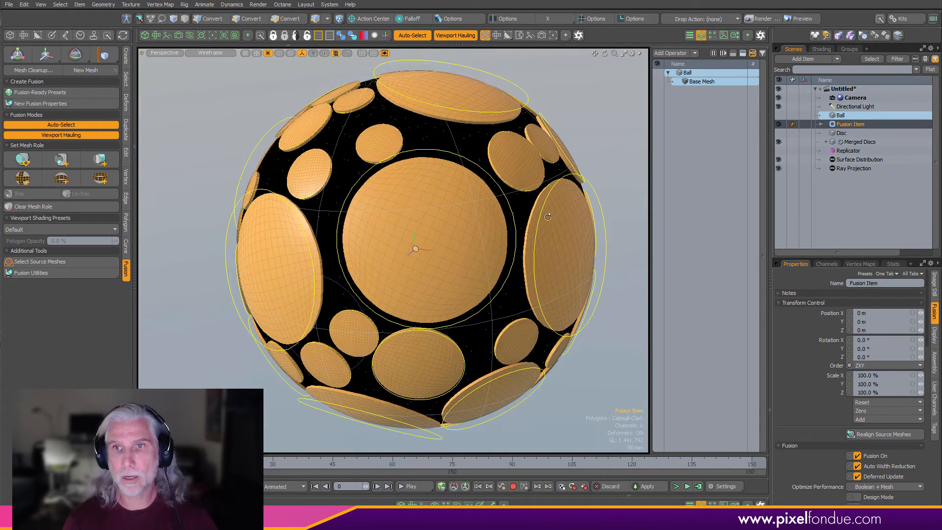
click(846, 116)
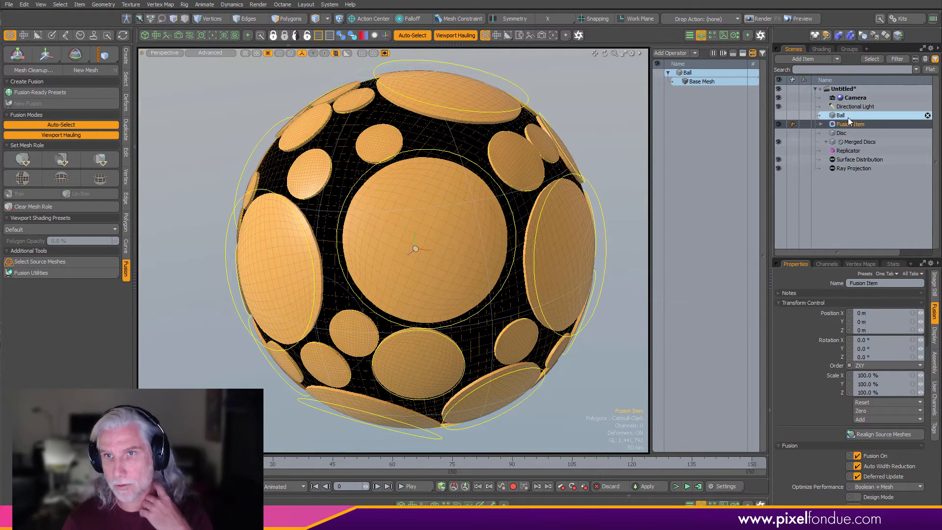
click(851, 124)
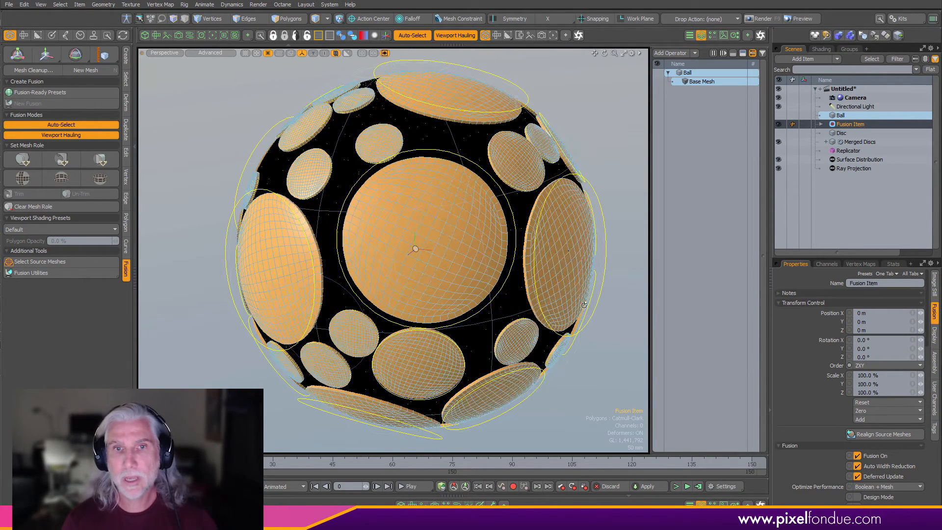
alt+drag(564, 325, 576, 321)
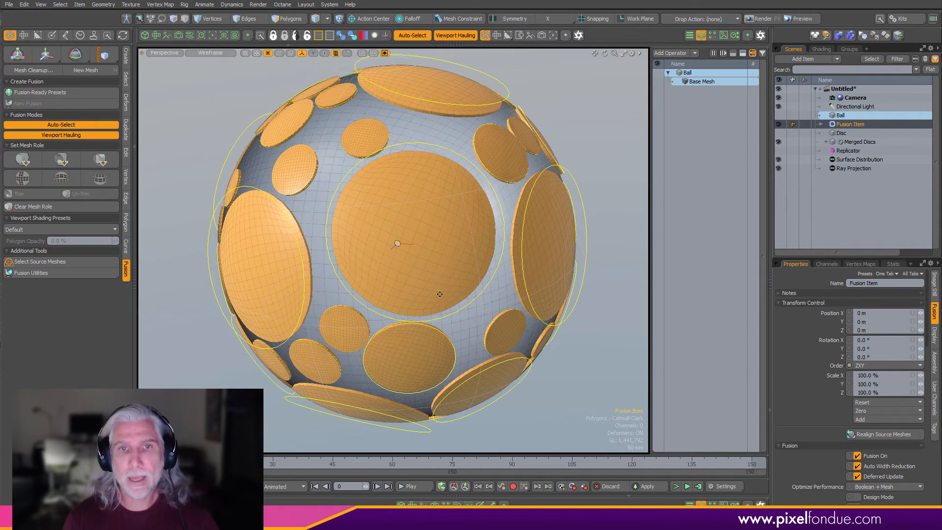
alt+drag(589, 225, 458, 194)
click(421, 214)
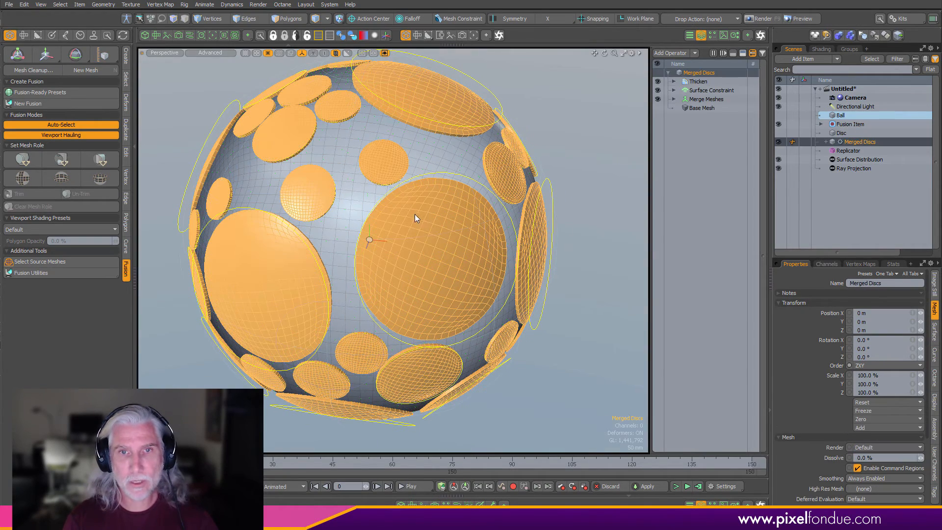
right_click(354, 203)
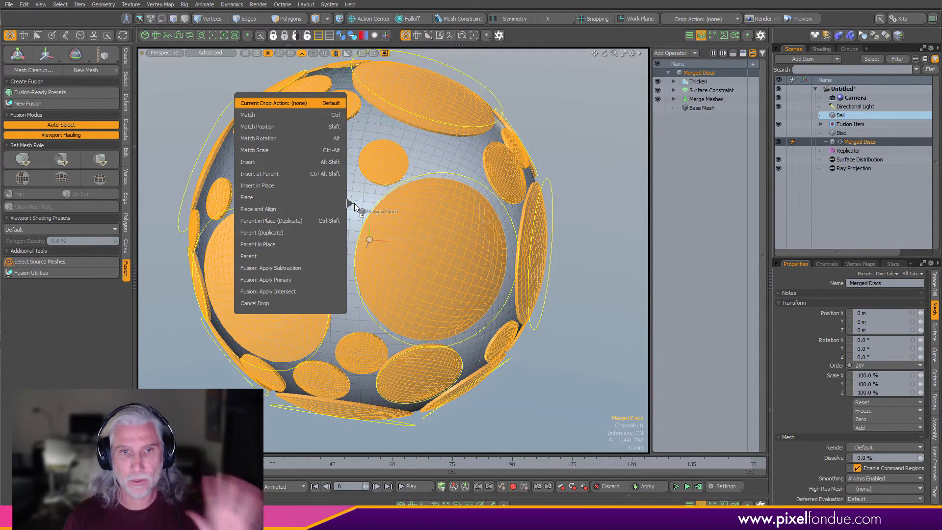
click(311, 267)
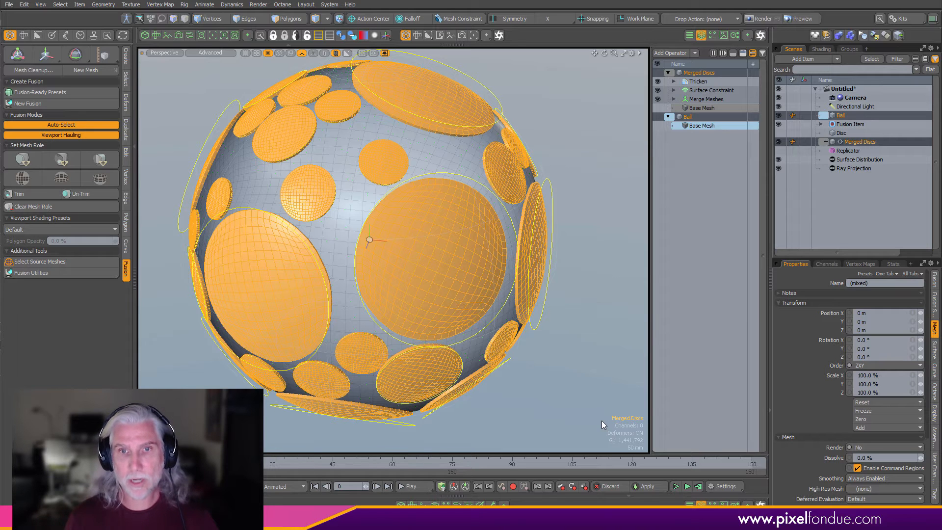
- Orbit and zoom around the fused sphere to examine the subtracted disc recesses close up
key(alt)
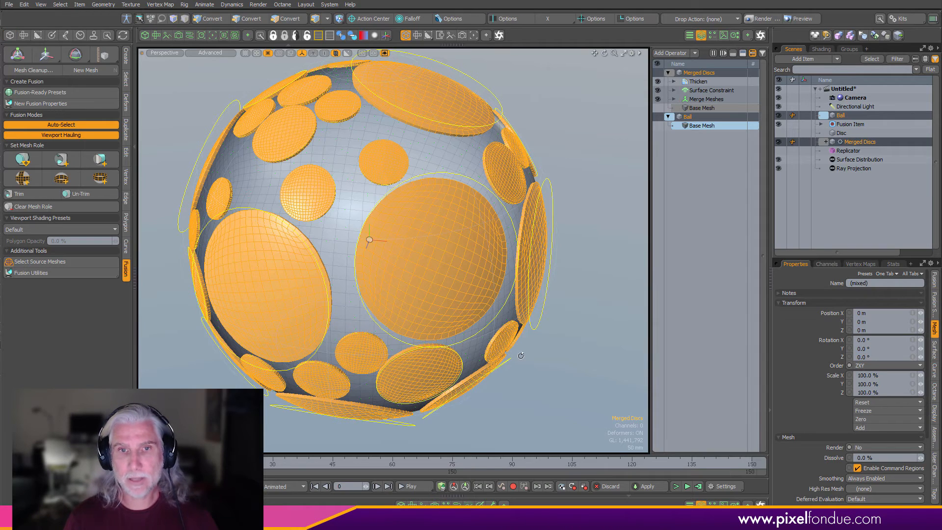
click(530, 387)
alt+drag(529, 387, 551, 363)
ctrl+alt+drag(395, 164, 411, 320)
scroll(433, 152, up, 4)
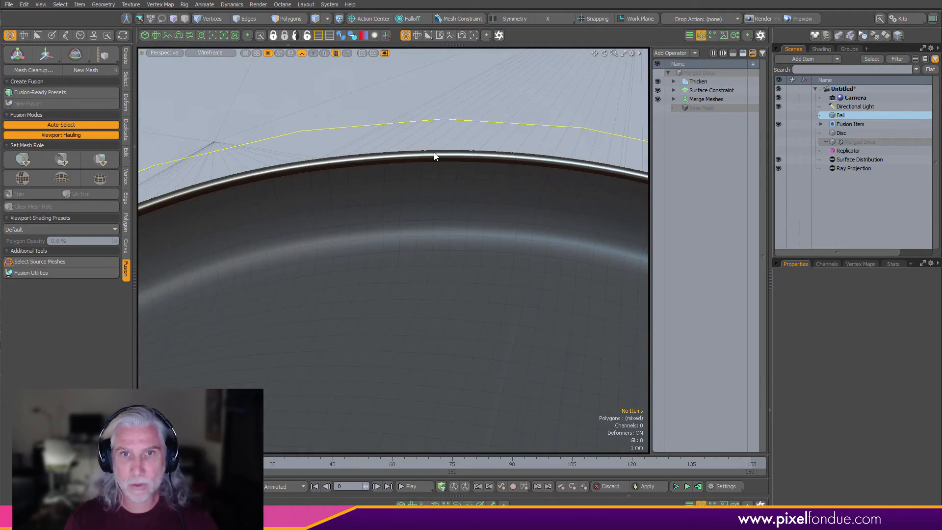
scroll(500, 192, down, 15)
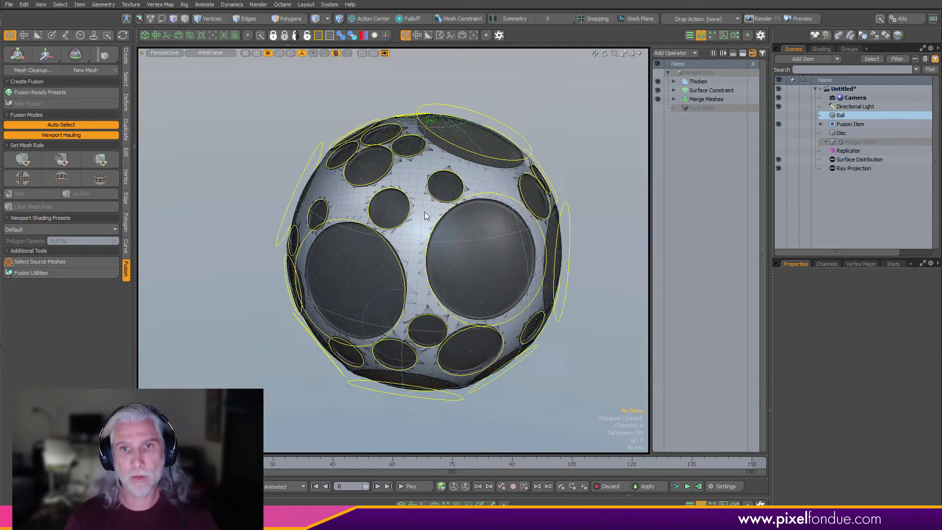
alt+drag(424, 211, 359, 312)
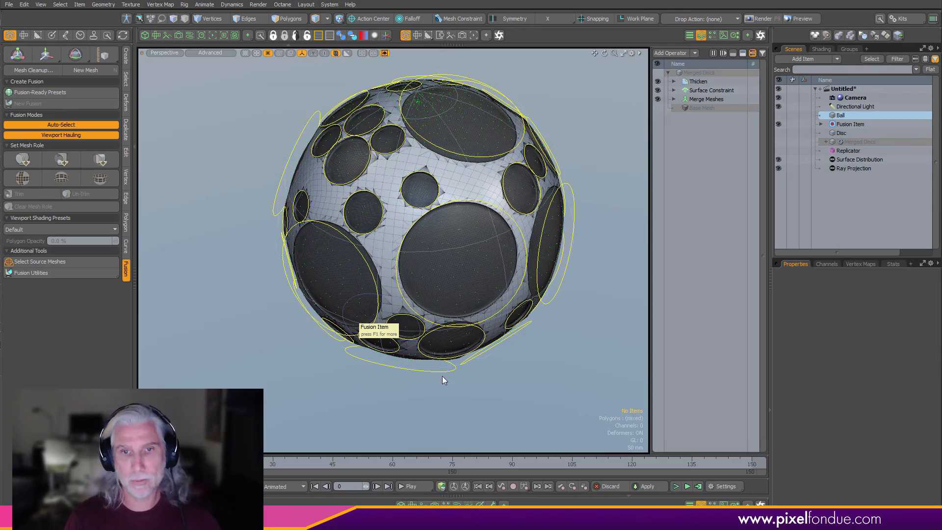
alt+drag(443, 376, 533, 315)
scroll(426, 259, up, 8)
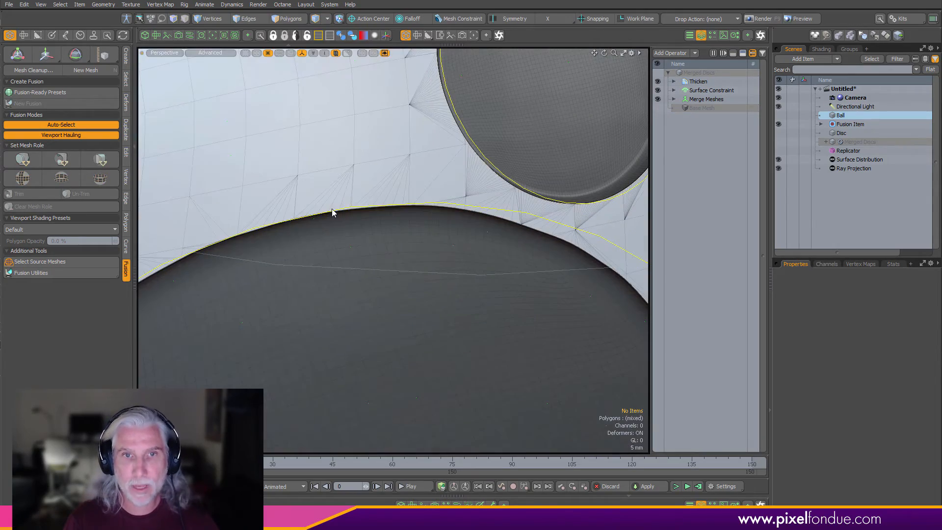
scroll(502, 230, down, 8)
alt+drag(498, 237, 354, 218)
scroll(354, 218, up, 8)
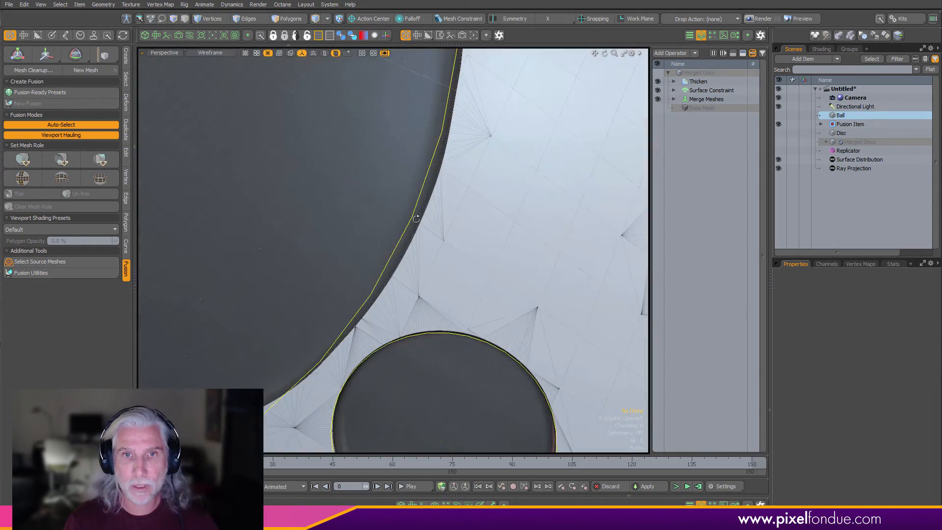
alt+drag(414, 216, 302, 213)
scroll(302, 213, down, 8)
alt+drag(353, 255, 591, 397)
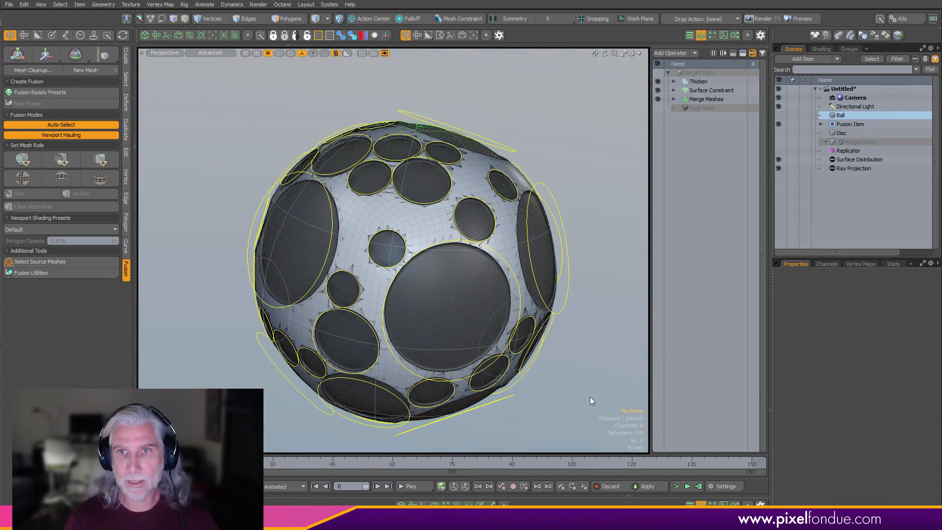
alt+drag(587, 338, 566, 360)
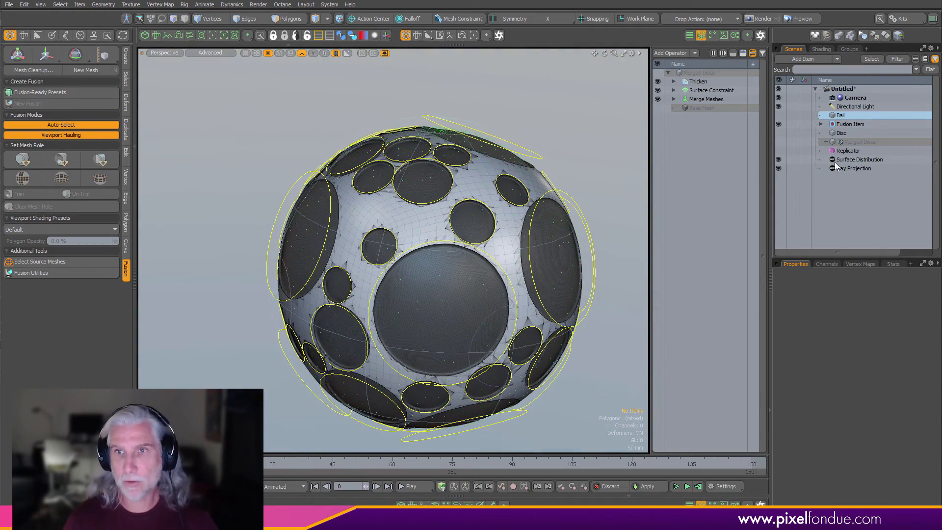
- Select the Fusion Item, scroll to its output settings, and try converting it to a mesh item
drag(779, 160, 778, 169)
alt+drag(588, 265, 444, 269)
key(space)
key(ctrl+3)
click(524, 254)
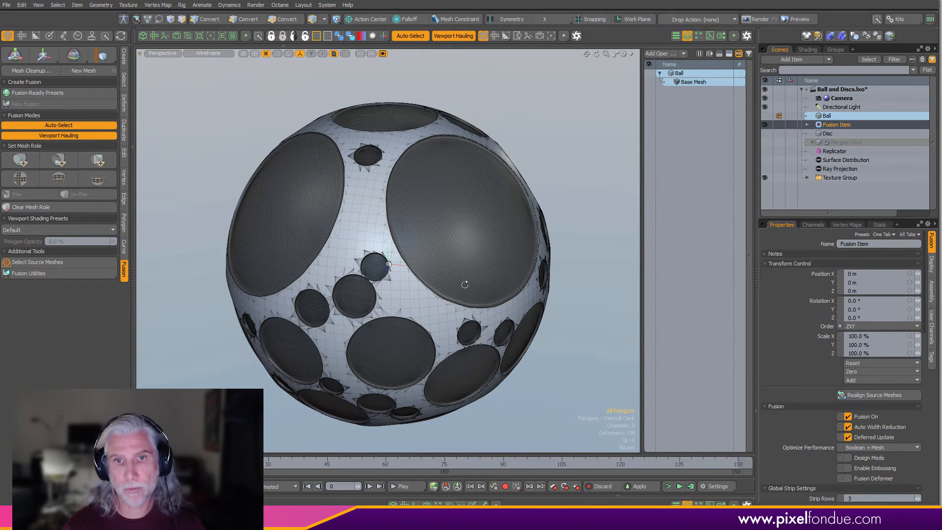
alt+drag(464, 282, 464, 284)
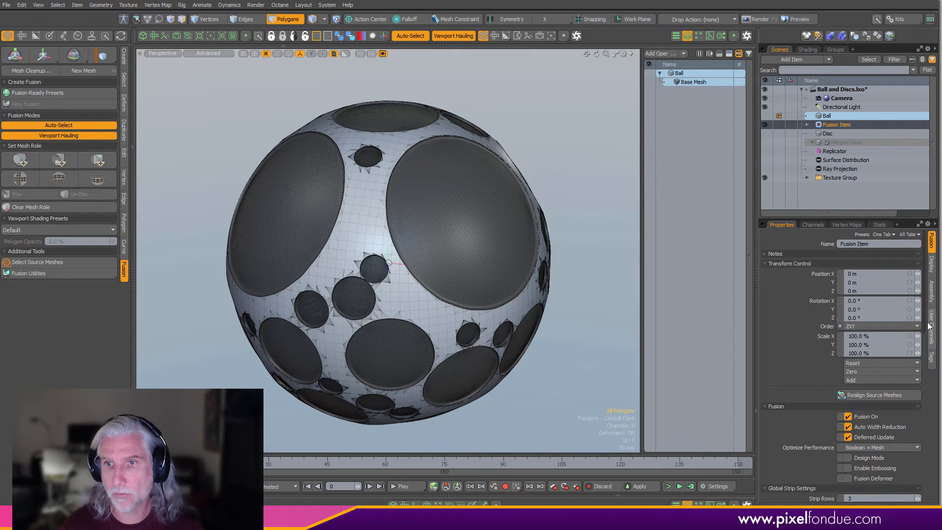
scroll(926, 326, down, 5)
scroll(922, 343, down, 5)
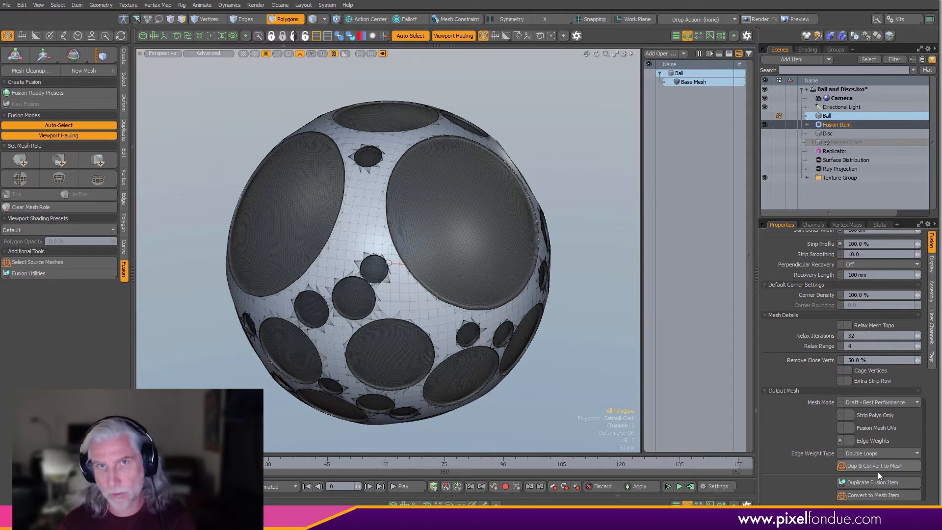
click(877, 494)
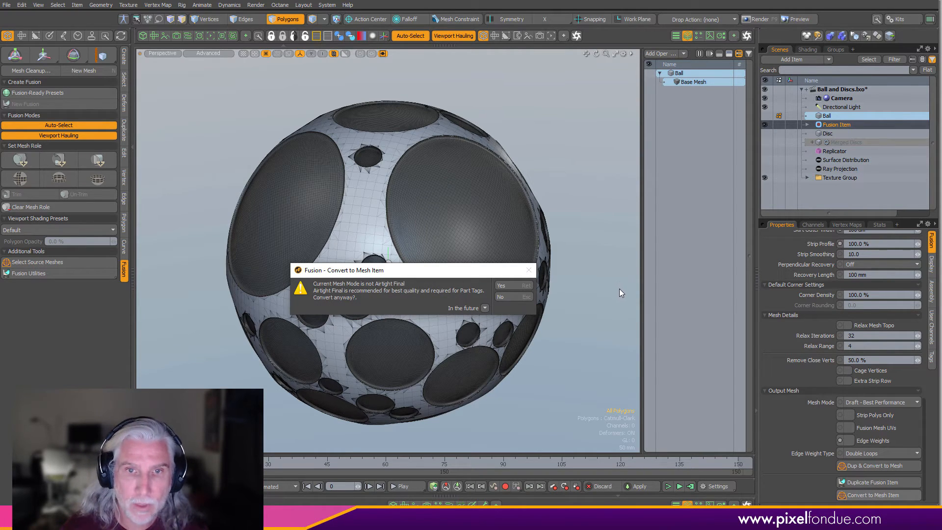
click(512, 297)
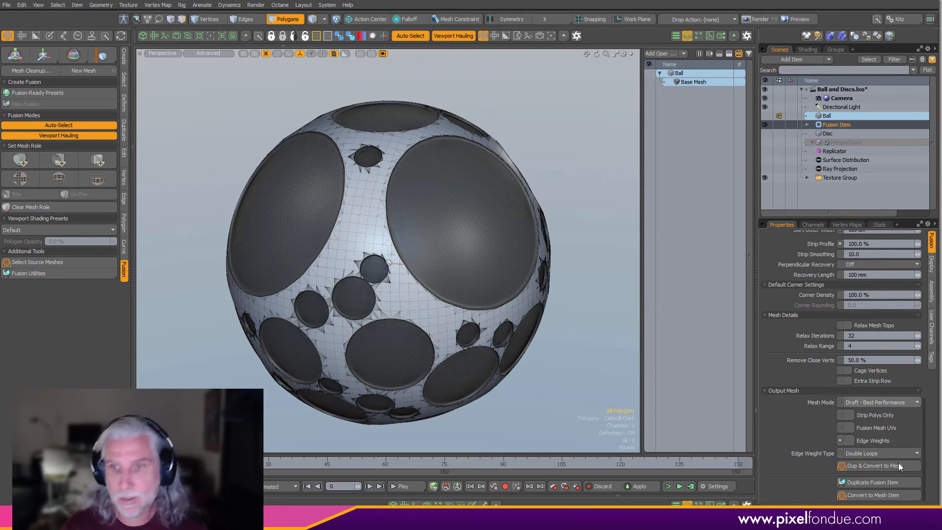
- Set the Mesh Mode to Airtight Final and convert the Fusion Item into a mesh item, replacing it
click(871, 453)
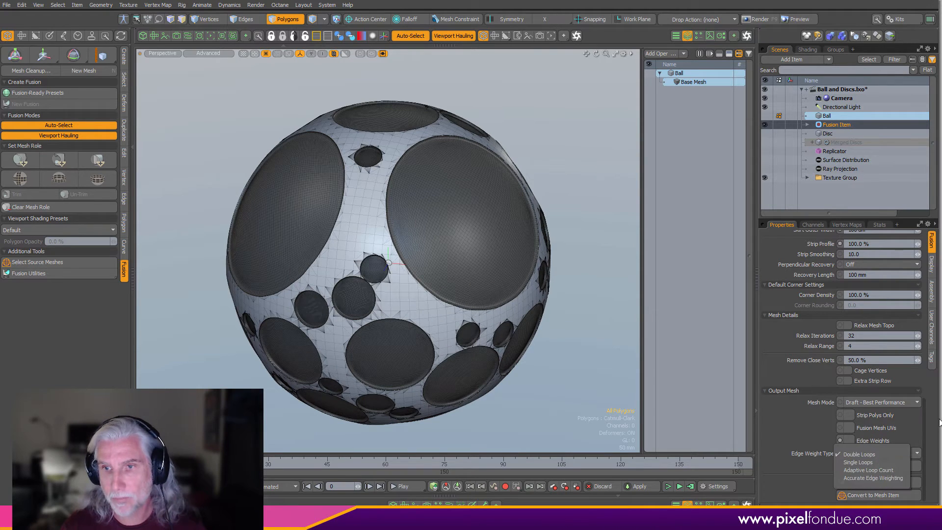
click(898, 402)
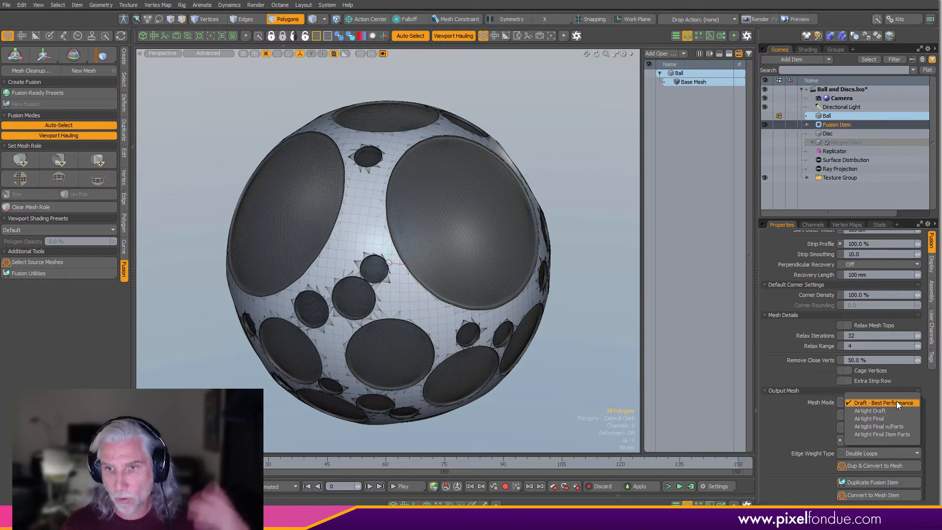
click(894, 419)
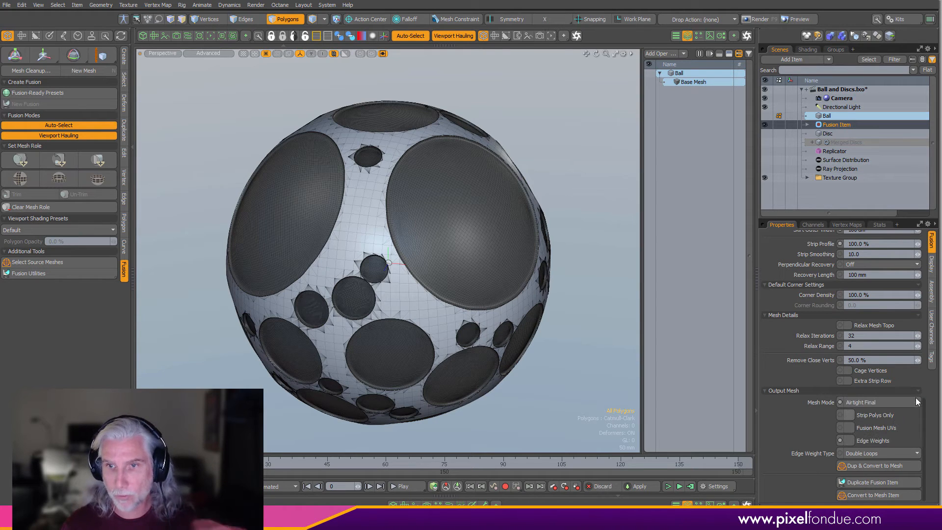
click(876, 503)
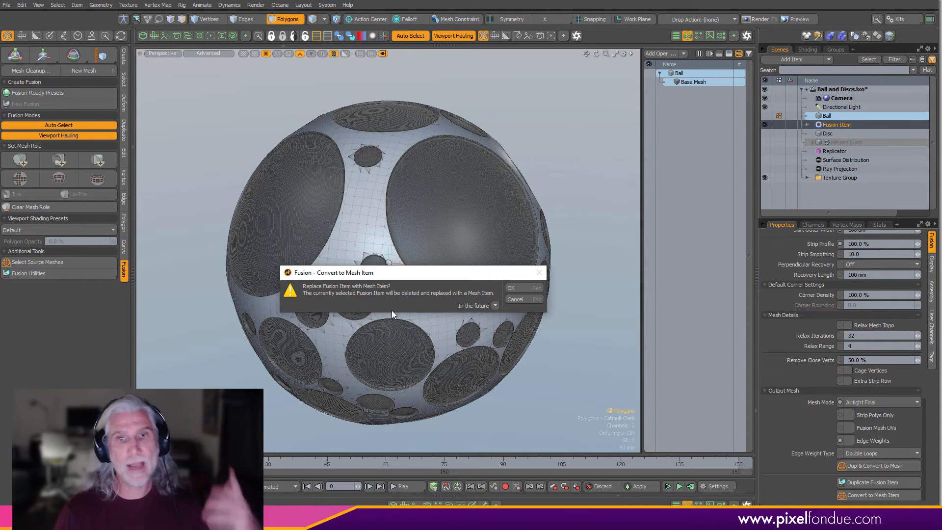
click(525, 288)
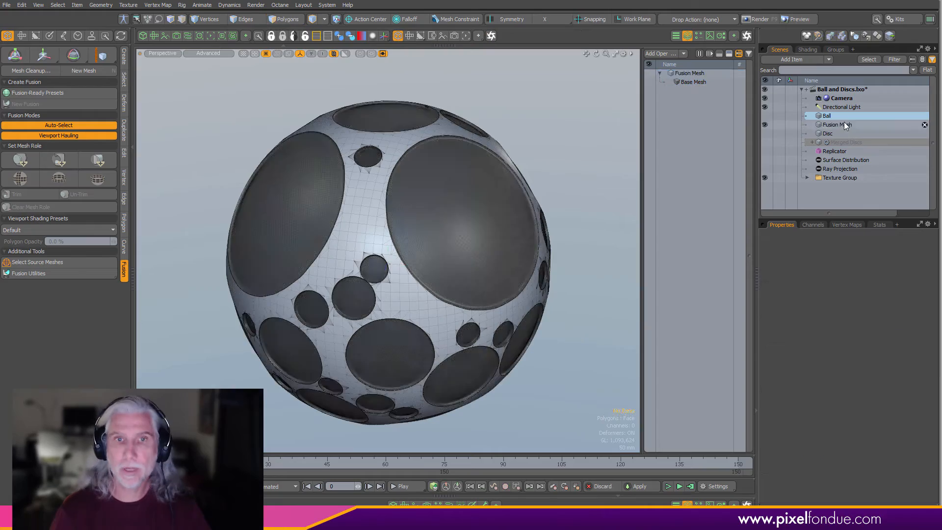
- Select the Fusion Mesh and inspect it by orbiting and zooming, checking its vertex maps
click(841, 124)
scroll(475, 275, up, 4)
scroll(475, 278, down, 2)
click(591, 389)
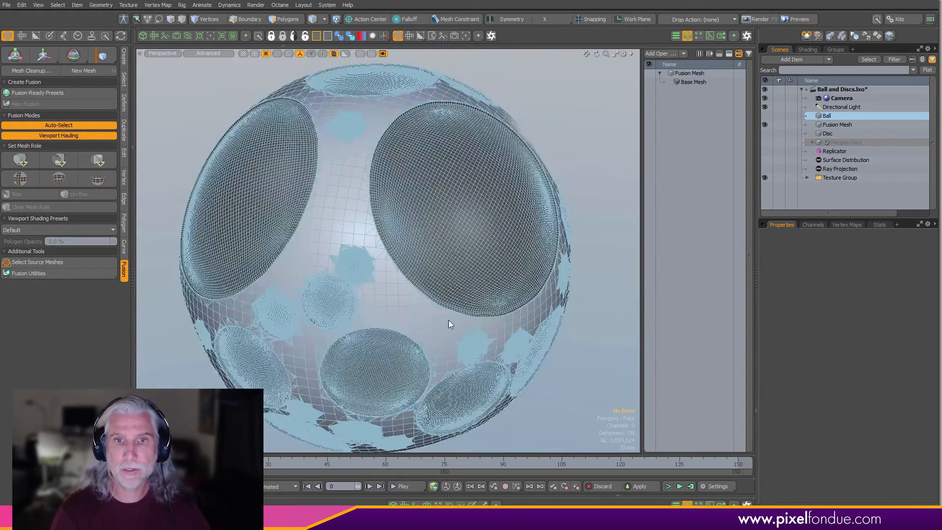
scroll(534, 319, down, 2)
alt+drag(534, 320, 578, 182)
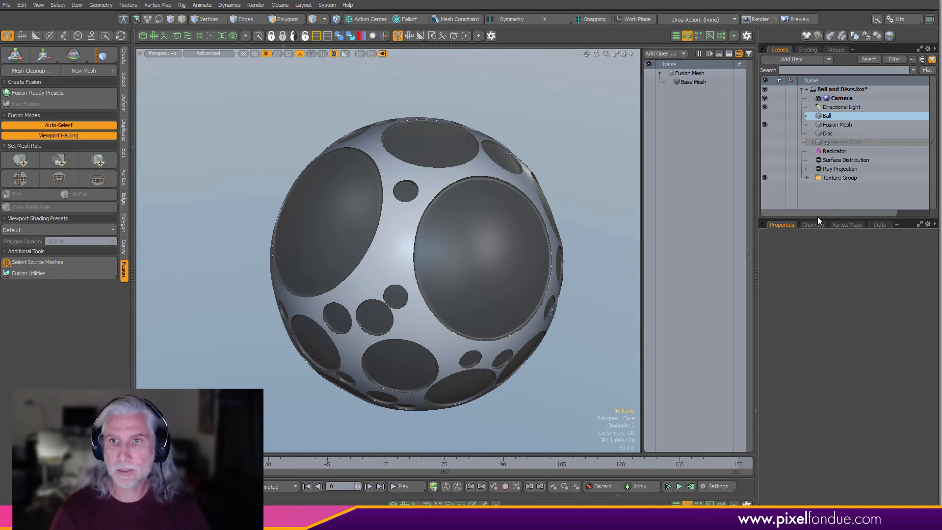
click(846, 224)
click(765, 279)
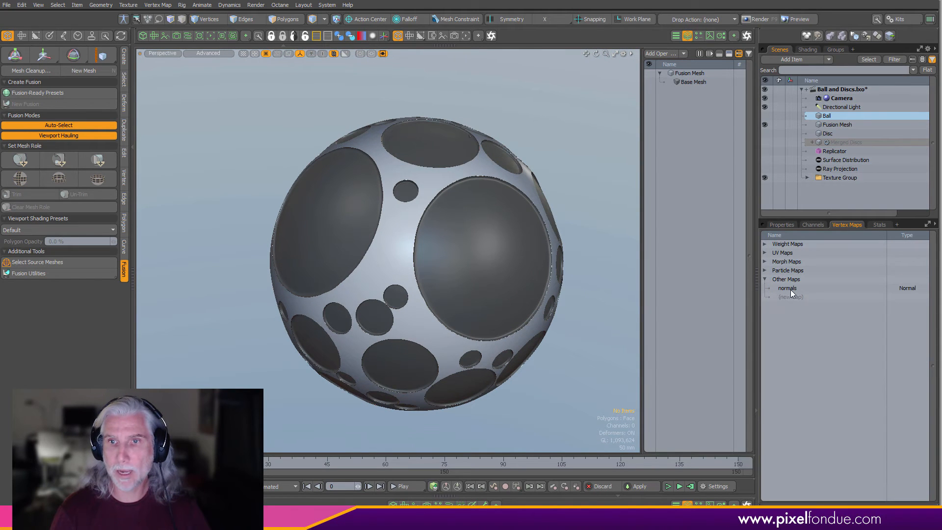
alt+drag(633, 333, 542, 392)
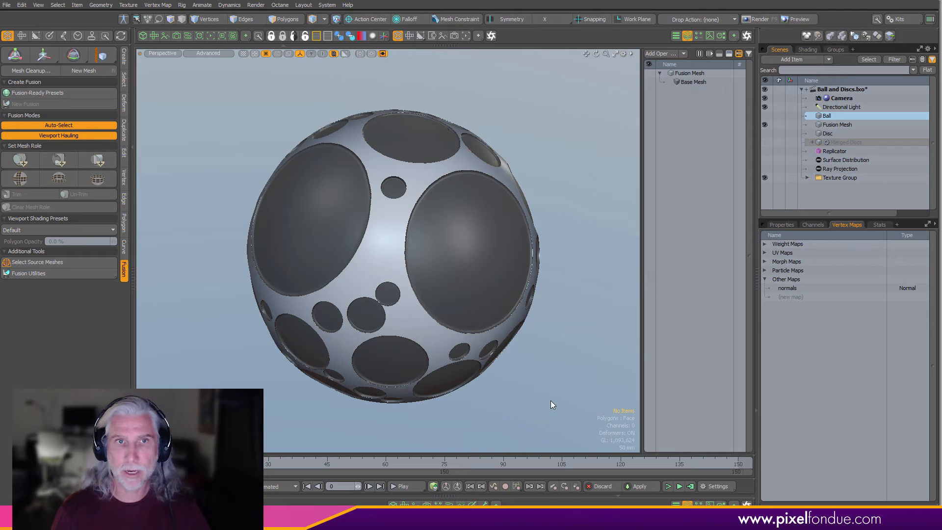
- Set the 3D viewport antialiasing to 4x
key(o)
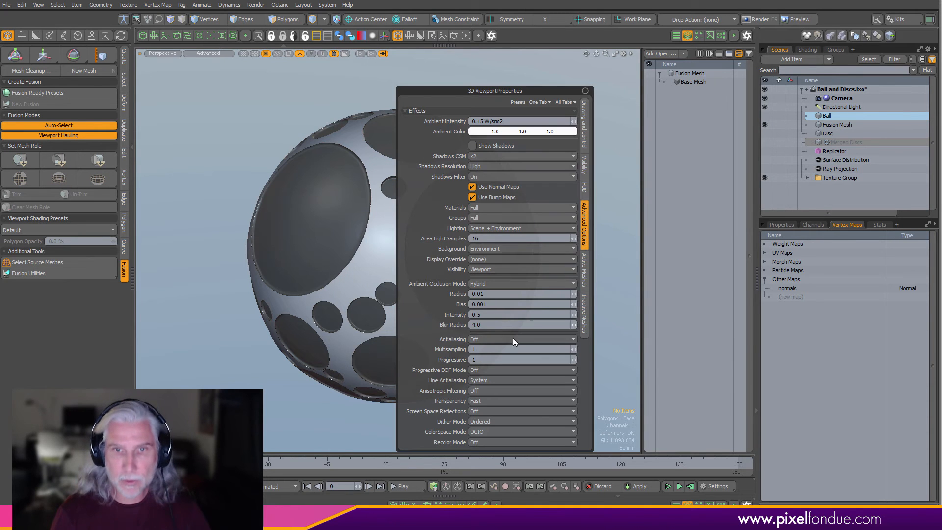
click(490, 339)
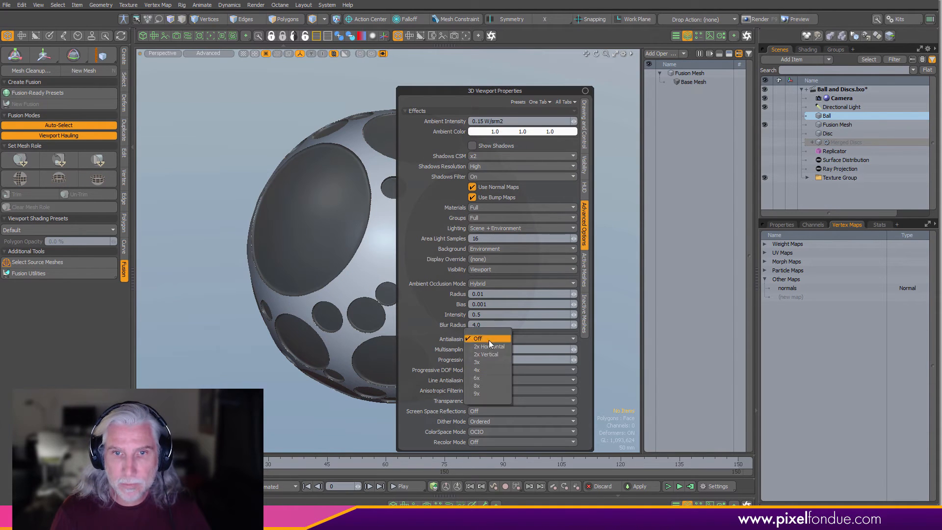
click(488, 371)
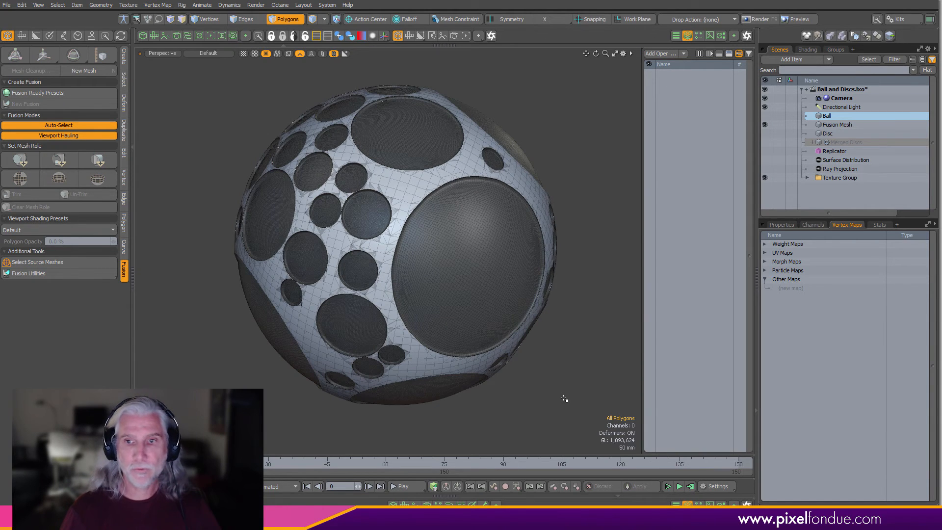
- Open the schematic view and switch it to the Workspace workspace showing the replicator setup
alt+drag(477, 328, 475, 193)
alt+drag(406, 299, 551, 391)
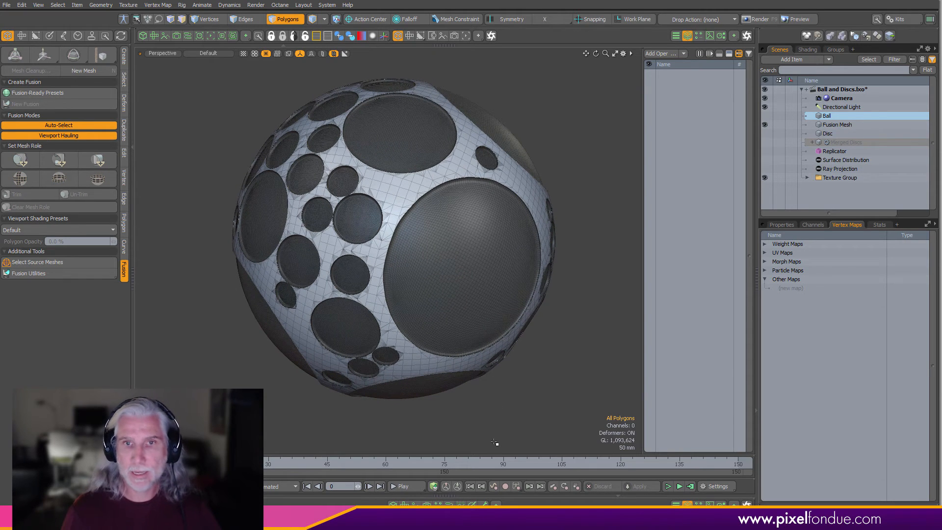
click(447, 503)
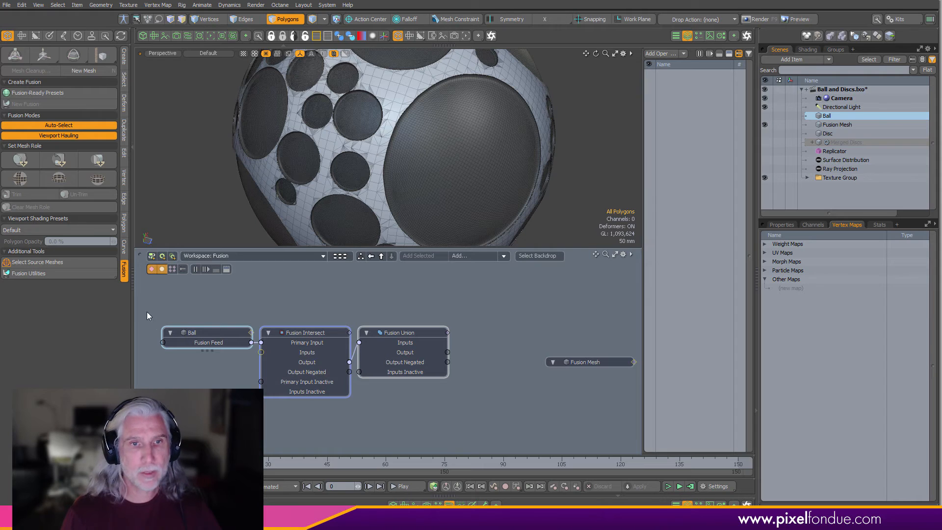
click(132, 327)
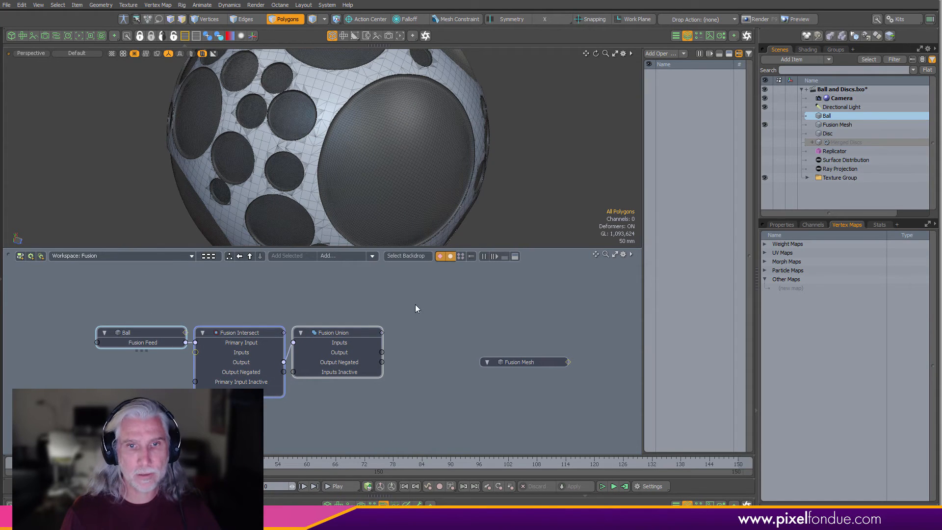
click(143, 256)
mouse_move(142, 267)
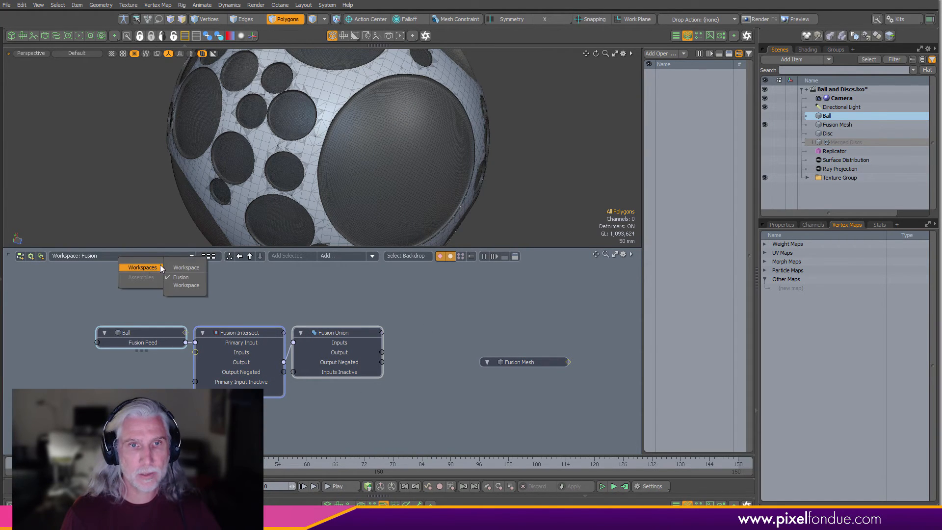
click(201, 277)
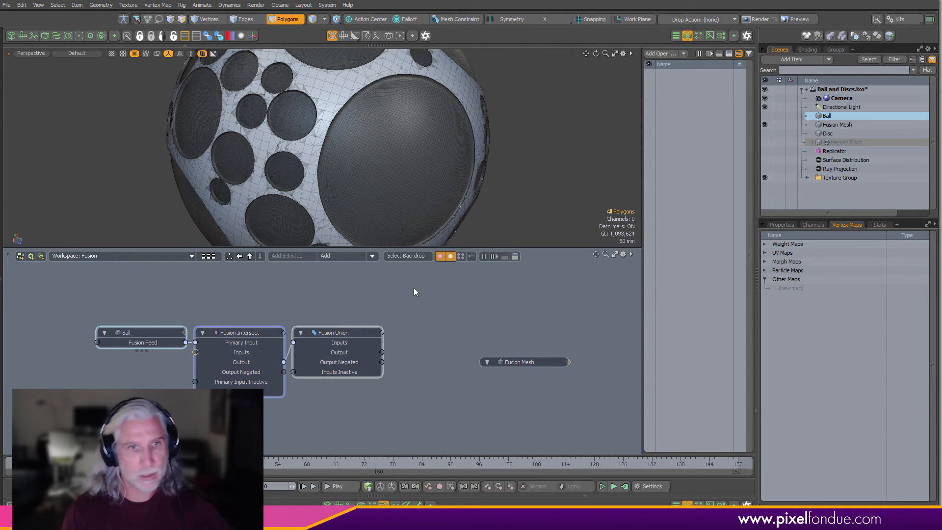
click(178, 256)
mouse_move(191, 267)
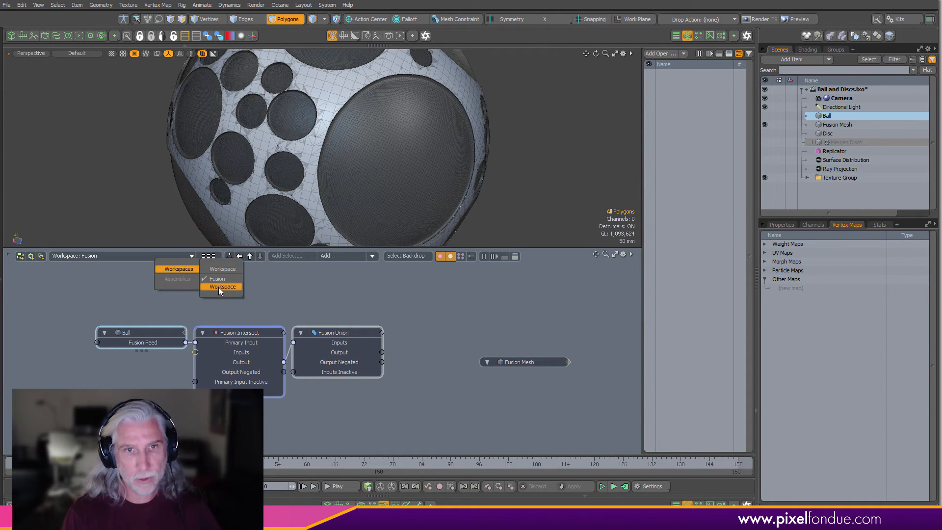
click(220, 288)
alt+drag(387, 342, 406, 324)
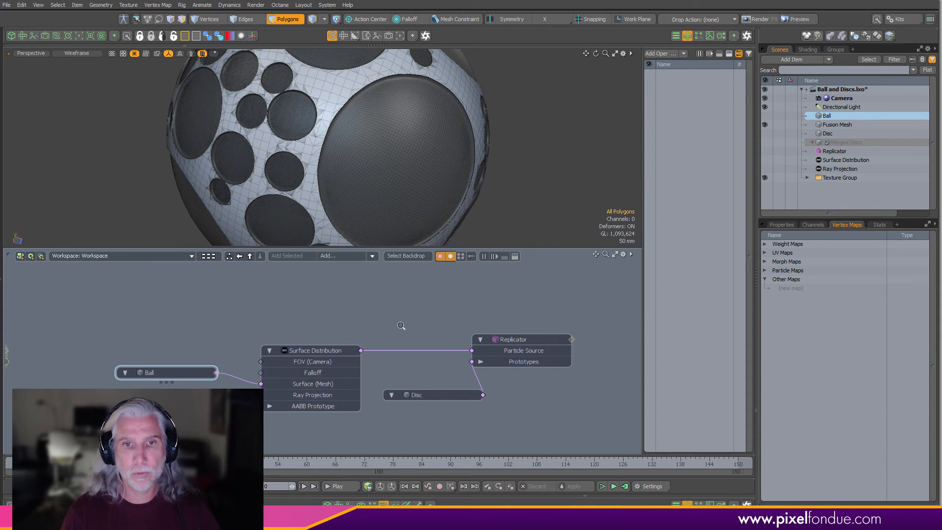
scroll(407, 325, up, 1)
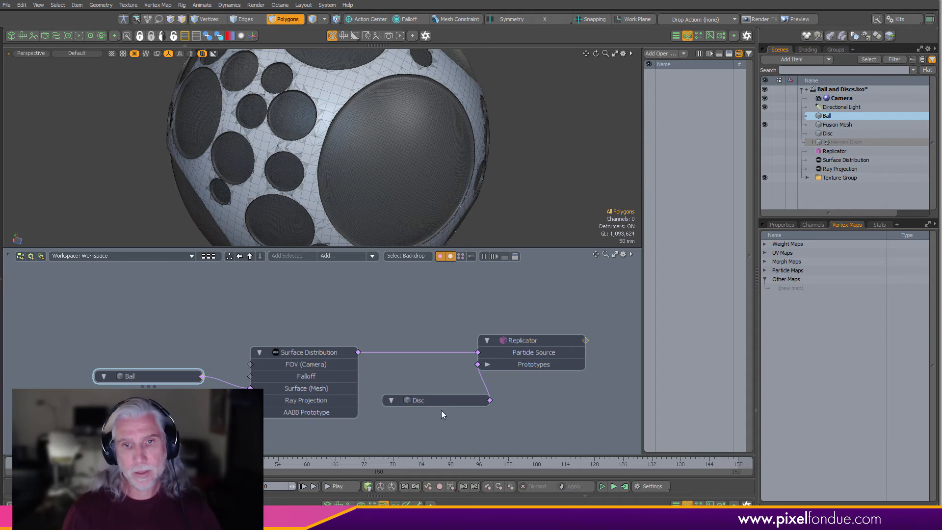
- Duplicate the Disc item and move the copy's node above the replicator nodes in the schematic
click(456, 401)
key(ctrl+d)
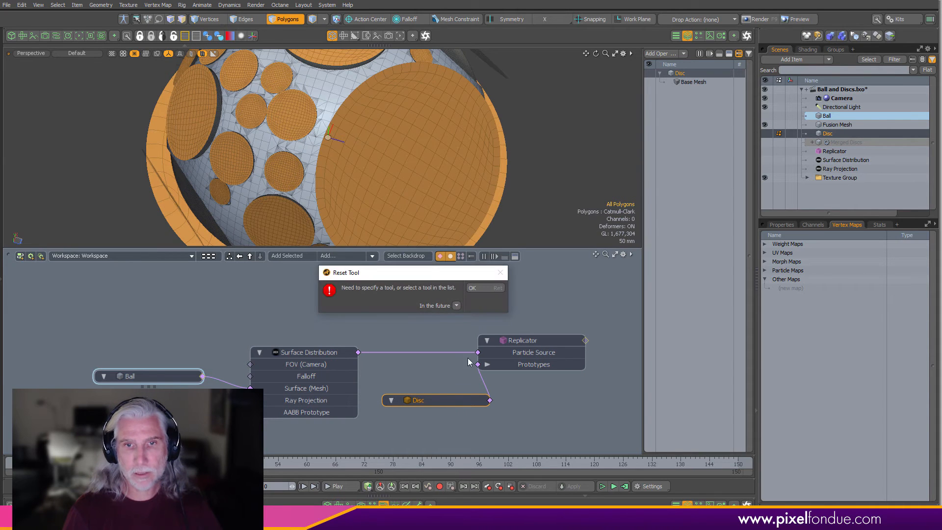
click(484, 290)
key(5)
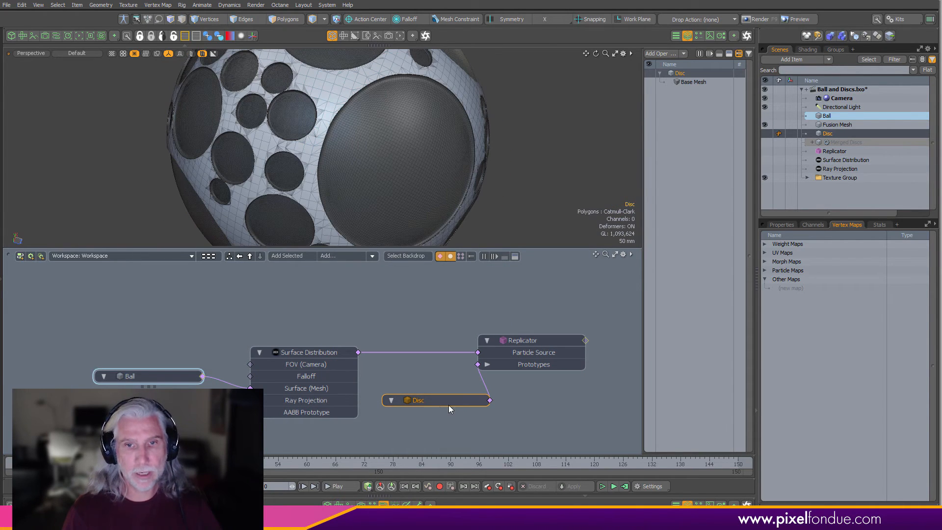
key(ctrl+d)
drag(440, 393, 424, 314)
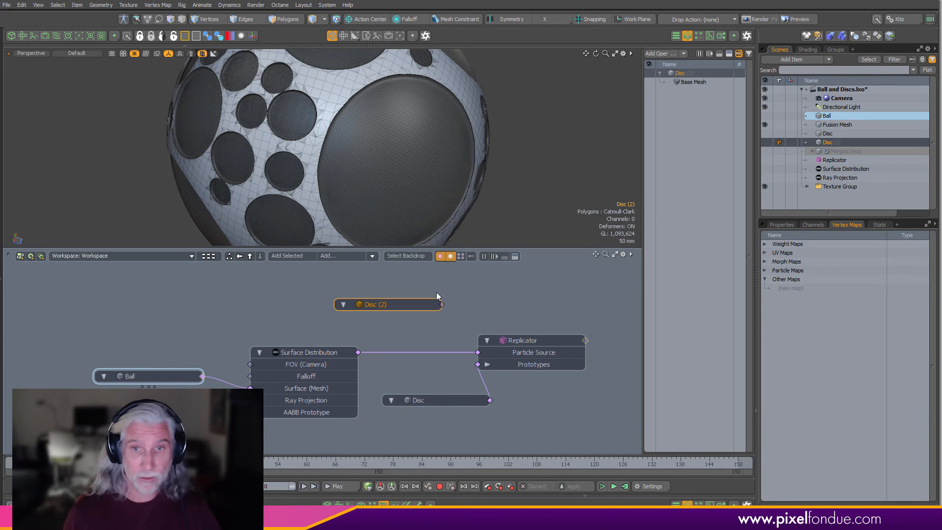
mouse_move(417, 331)
alt+mouse_down()
mouse_move(406, 356)
mouse_move(413, 335)
alt+mouse_up()
scroll(415, 349, down, 2)
- Show only the duplicated disc and scale it to 85% in X and Z, keeping Y at 100%
click(405, 354)
key(ctrl+3)
click(401, 163)
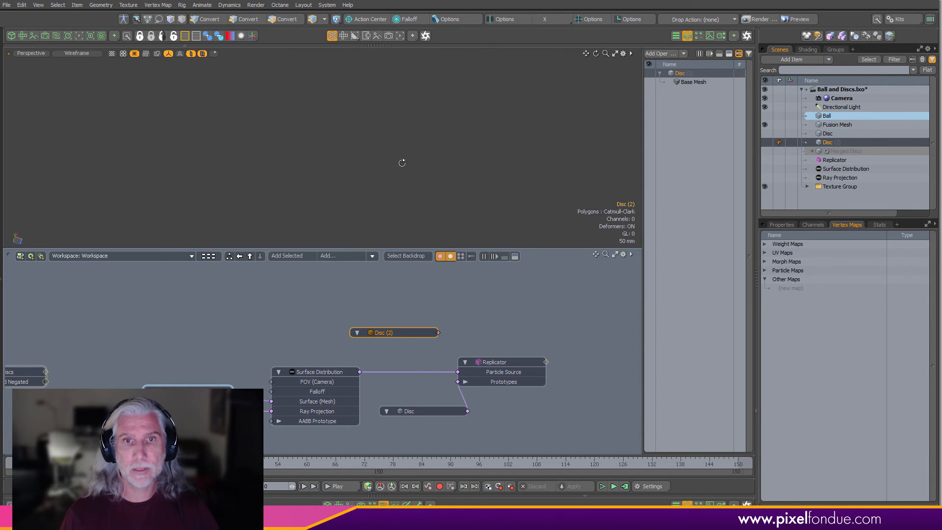
click(764, 143)
alt+drag(429, 165, 404, 162)
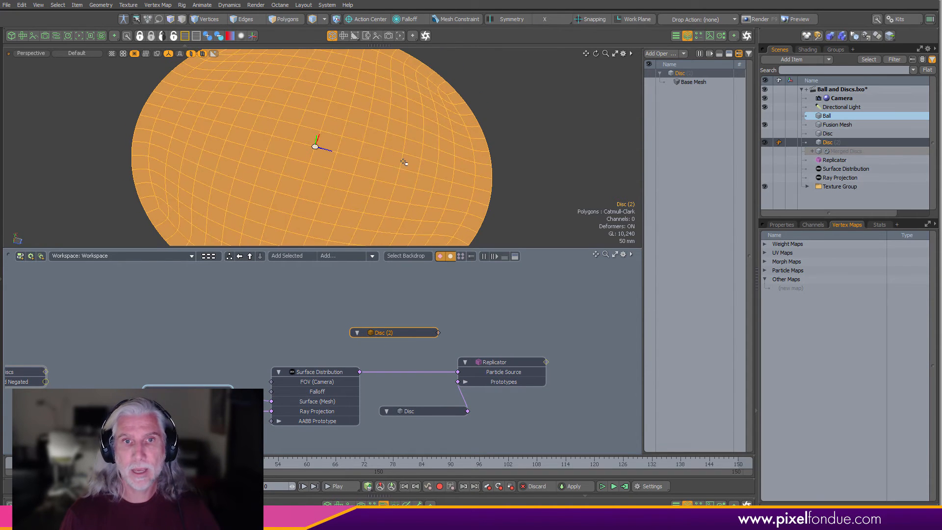
key(3)
key(y)
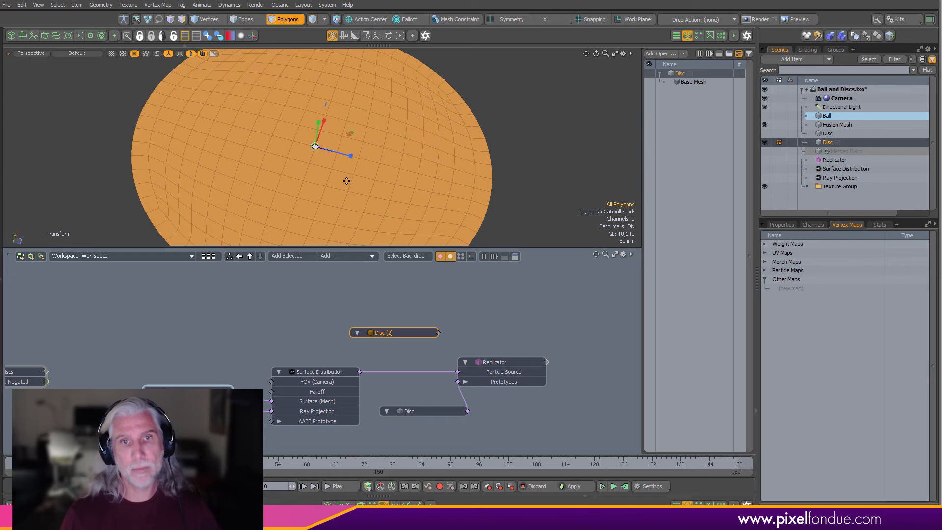
alt+drag(318, 192, 328, 164)
mouse_move(375, 134)
mouse_down()
mouse_move(360, 136)
mouse_move(382, 136)
mouse_up()
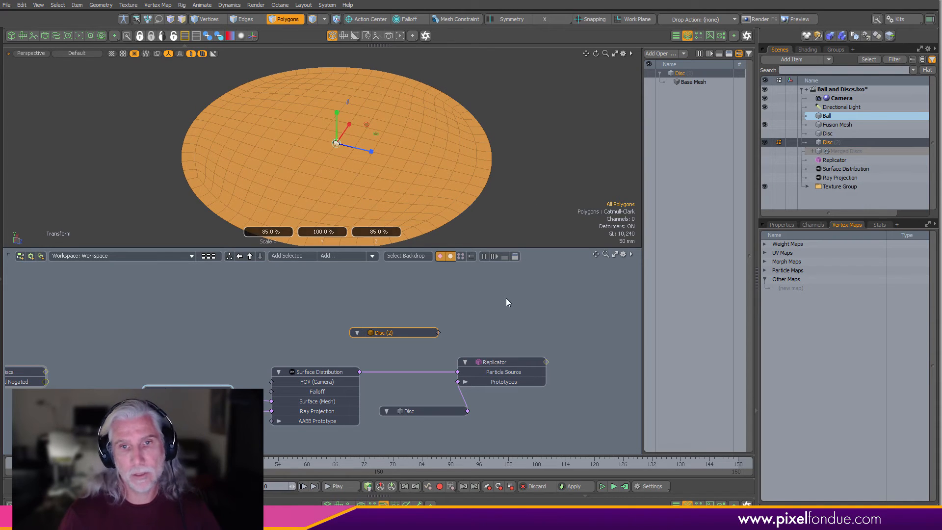
- Add a new Replicator item with the duplicated disc as its prototype and place it in the schematic
click(466, 329)
click(792, 61)
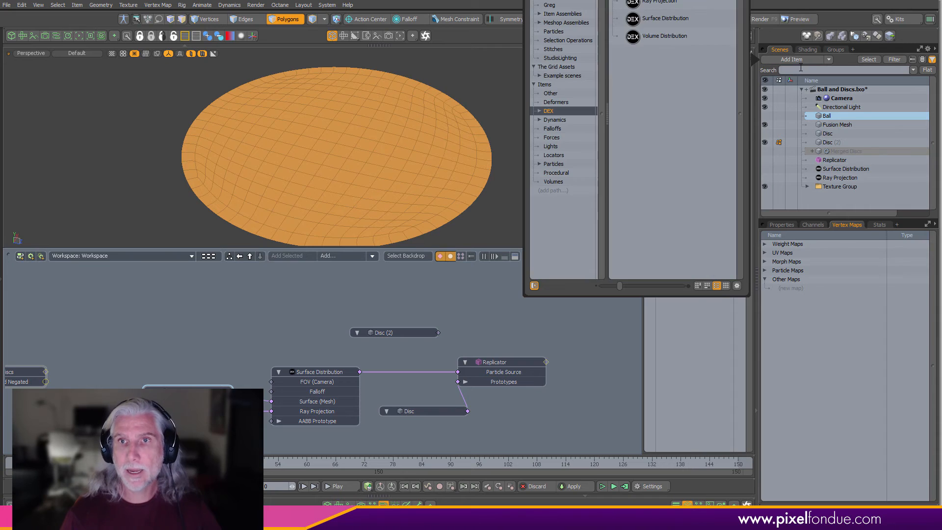
click(694, 161)
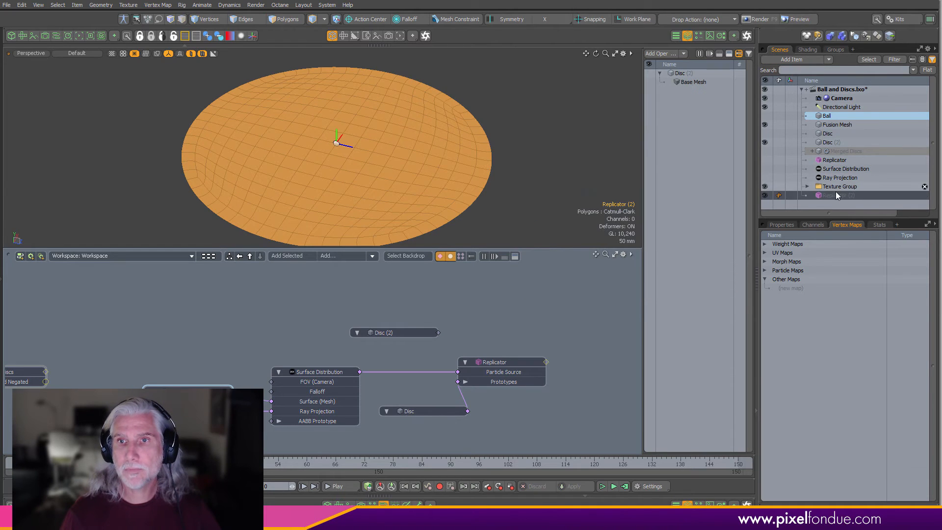
drag(835, 193, 500, 314)
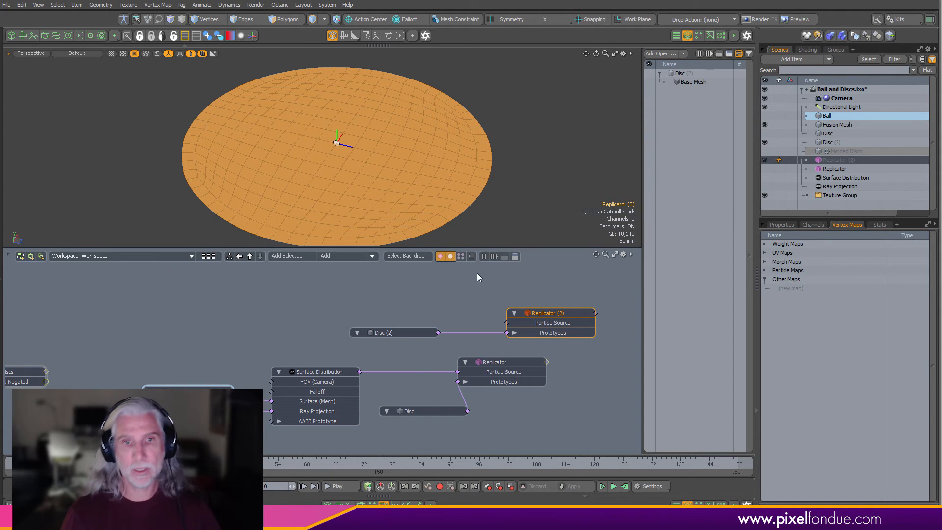
- Connect the Surface Distribution to the new replicator's Particle Source so the smaller discs scatter over the Ball
drag(446, 327, 506, 323)
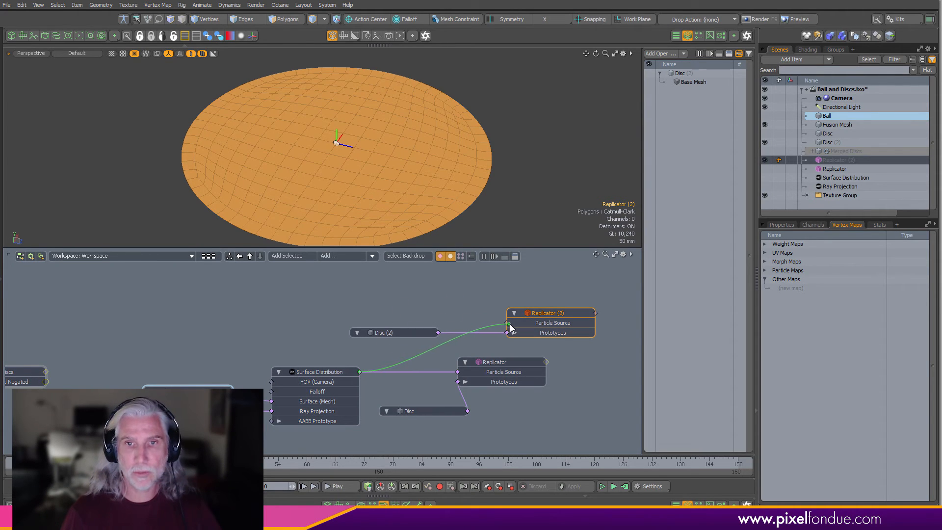
ctrl+alt+drag(456, 162, 365, 159)
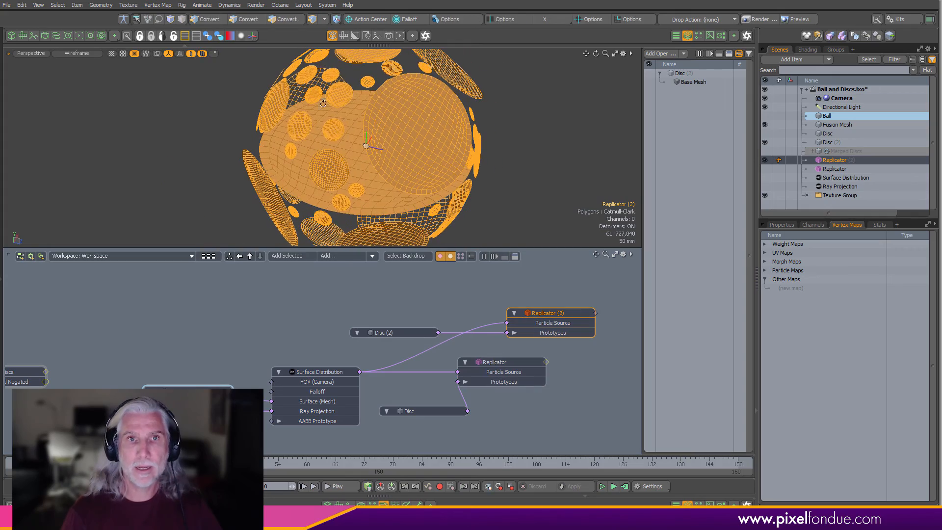
click(192, 53)
alt+drag(407, 127, 505, 181)
click(454, 300)
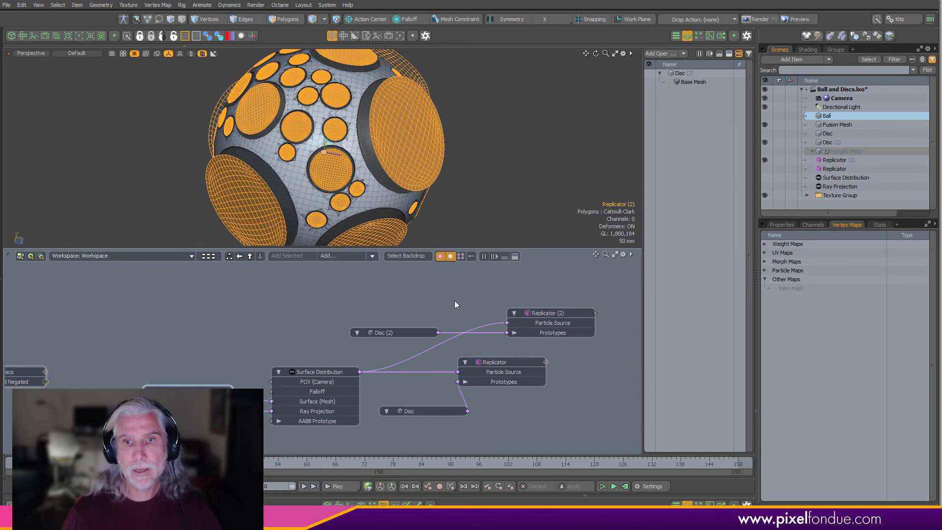
- Create a new empty mesh item, move it up in the item list, and rename it Merged Disc Disc 2
click(784, 226)
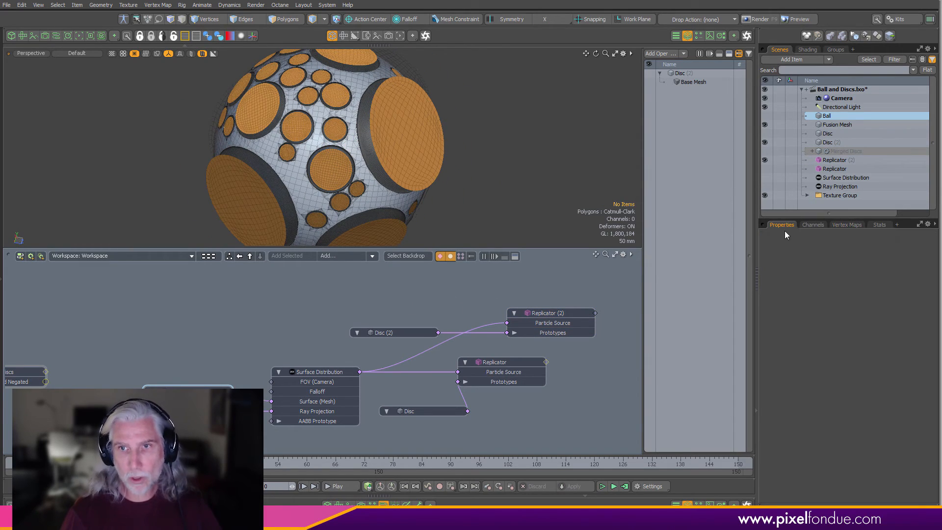
key(n)
drag(863, 205, 869, 148)
double_click(847, 153)
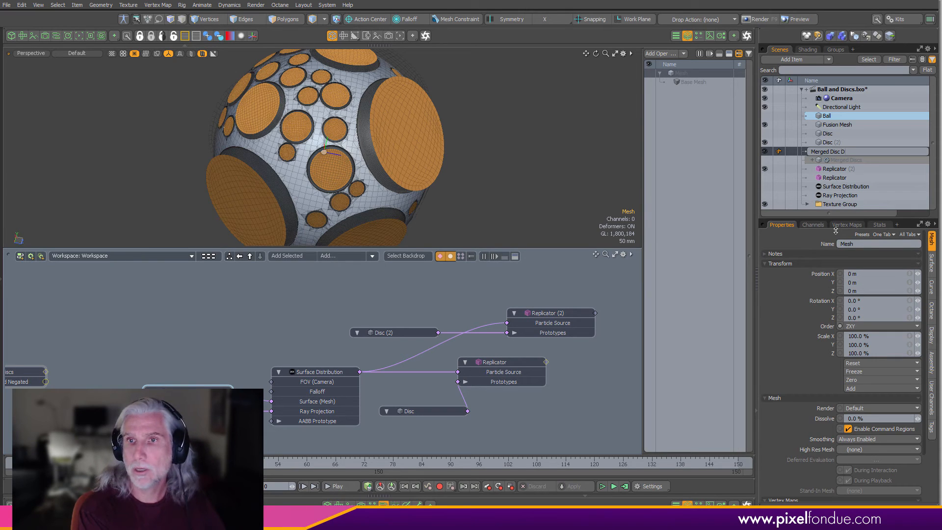
text(Merged Disc Disc 2)
key(Return)
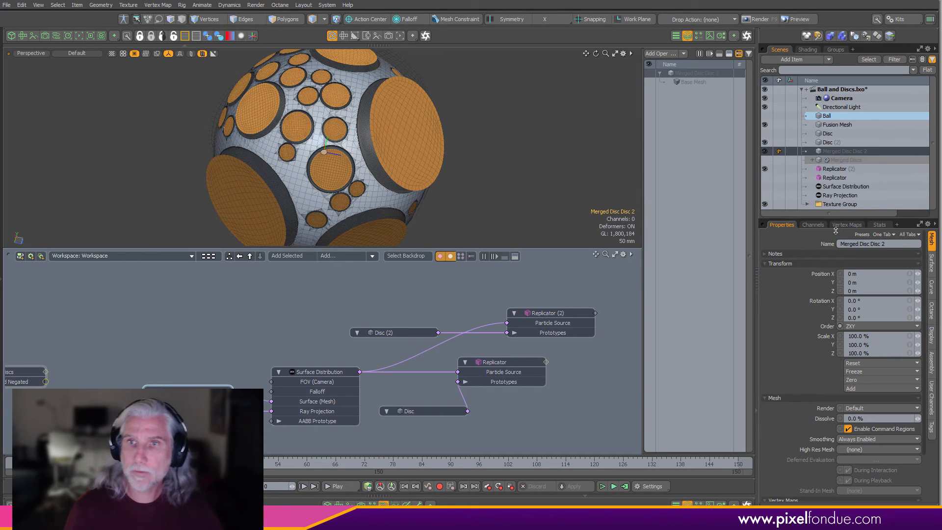
- Add a Merge Meshes operator to the new mesh with Replicator (2) as its source
click(659, 54)
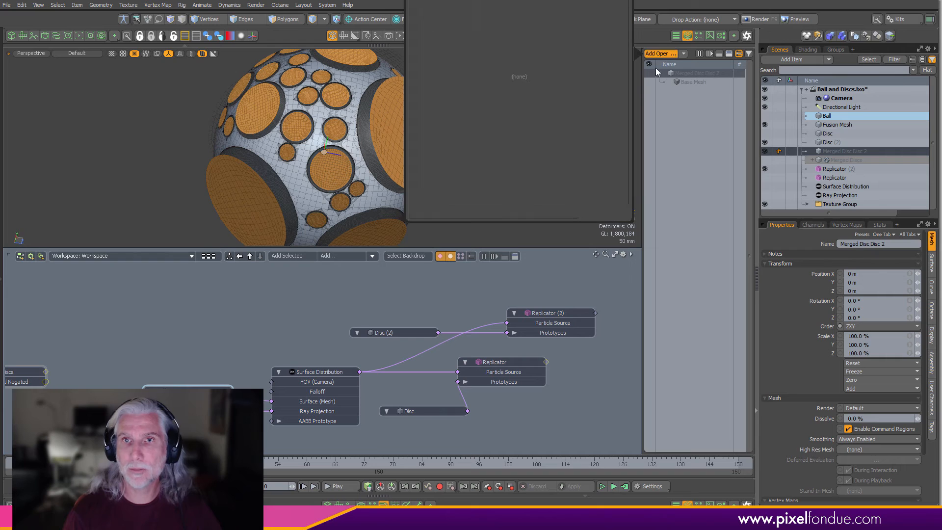
key(Return)
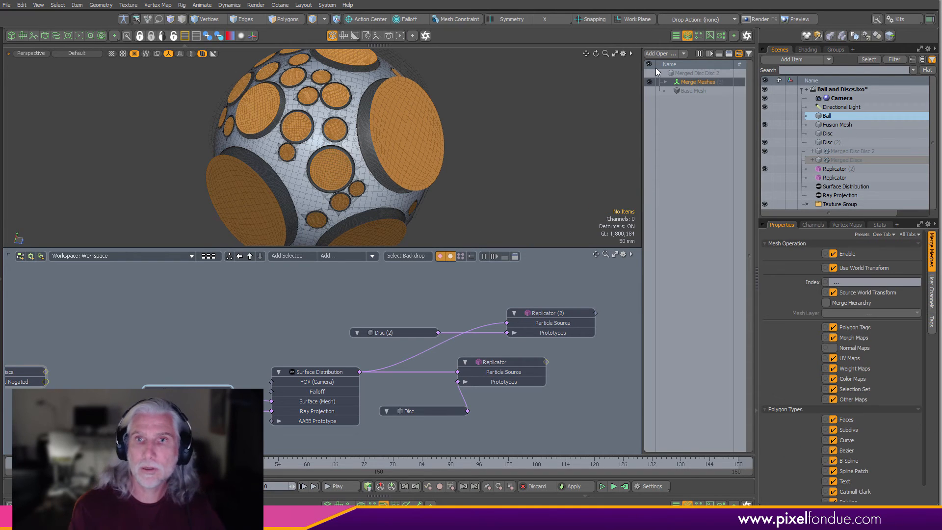
click(668, 82)
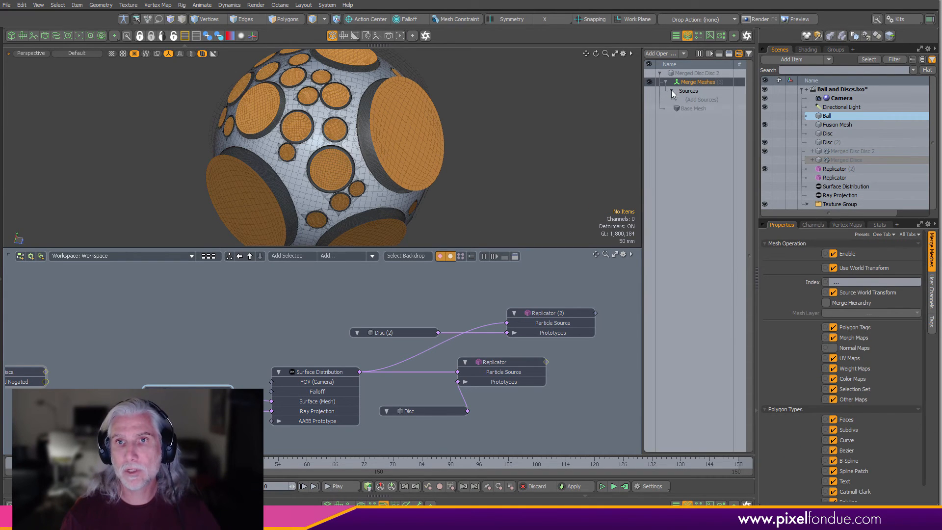
click(699, 98)
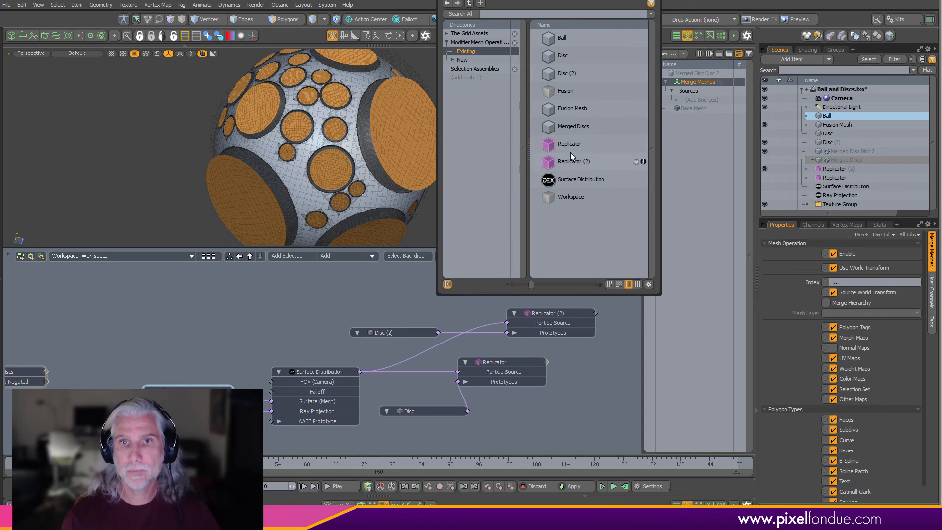
click(575, 163)
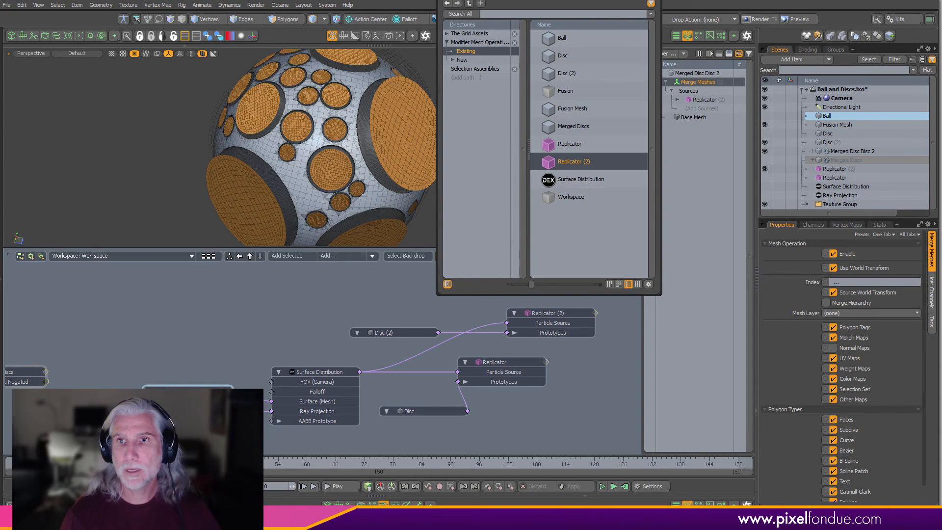
click(812, 170)
click(766, 172)
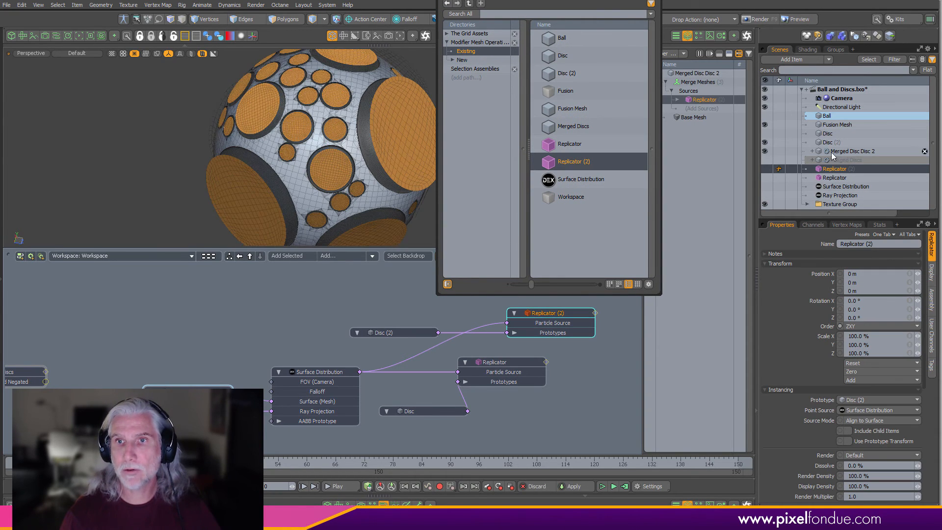
click(831, 152)
drag(549, 0, 555, 0)
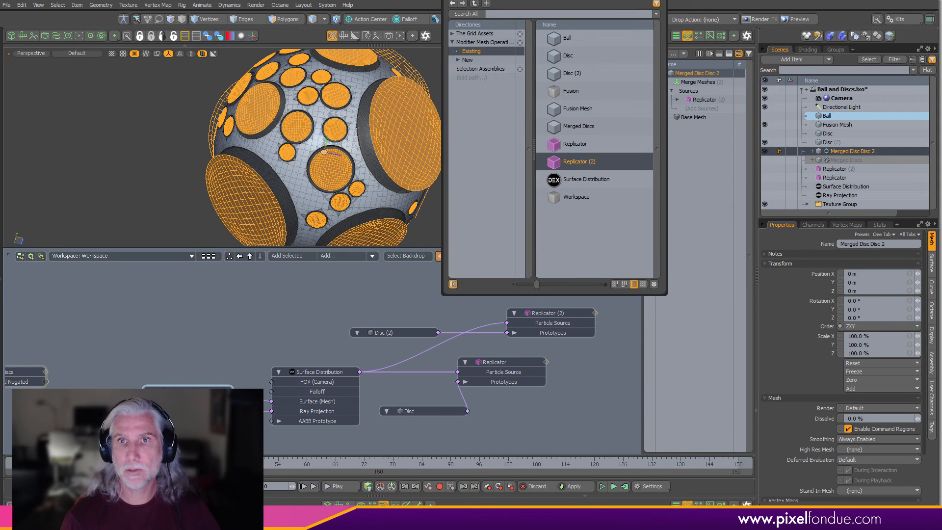
click(656, 1)
- Add a Surface Constraint operator to the merged mesh, constraining it to the Ball
alt+drag(505, 99, 448, 145)
key(3)
click(400, 134)
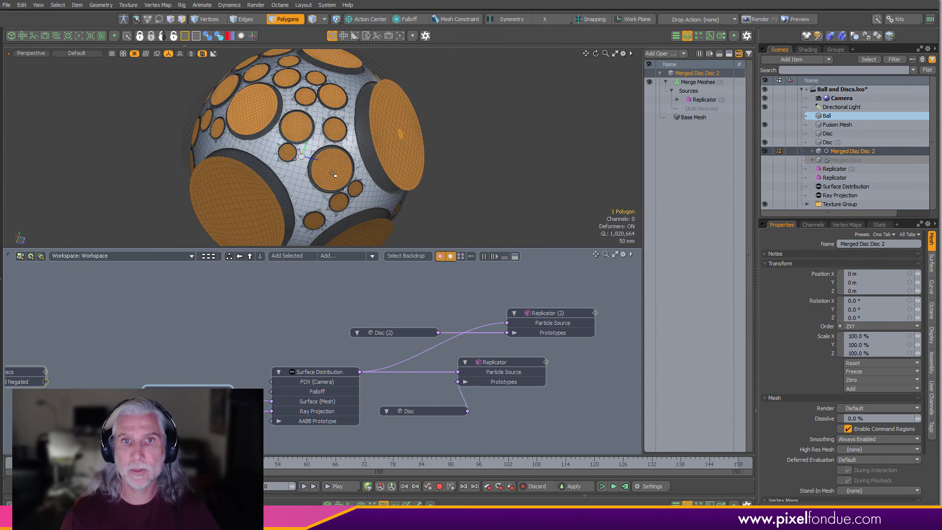
shift+click(260, 199)
shift+click(330, 158)
click(468, 105)
alt+drag(468, 104, 508, 118)
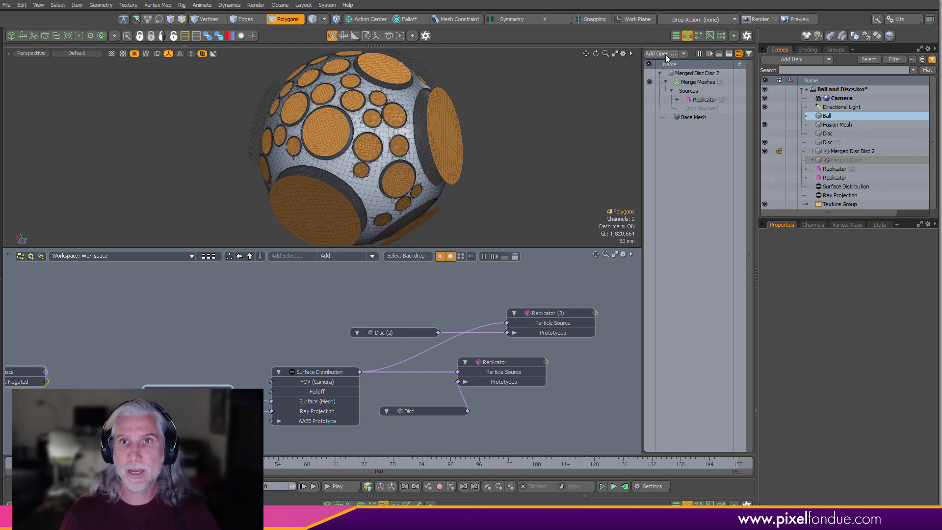
click(666, 58)
click(663, 54)
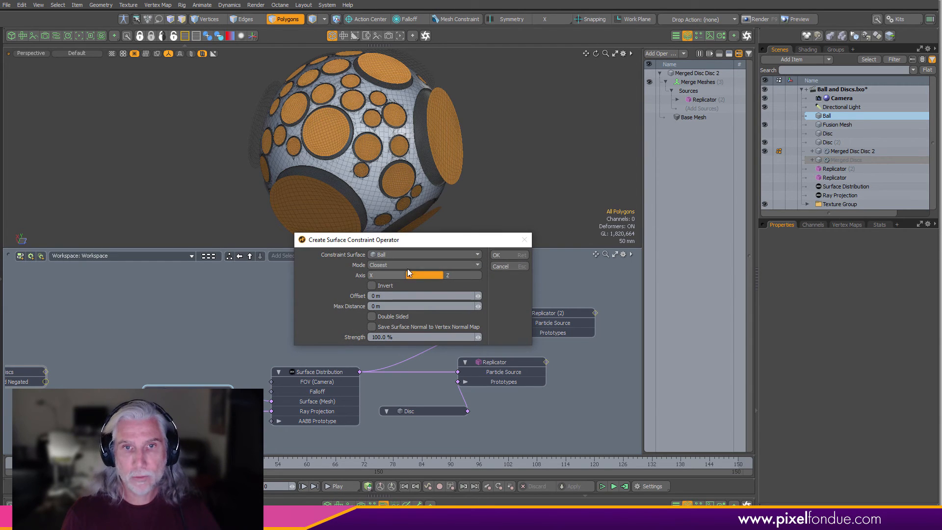
click(512, 254)
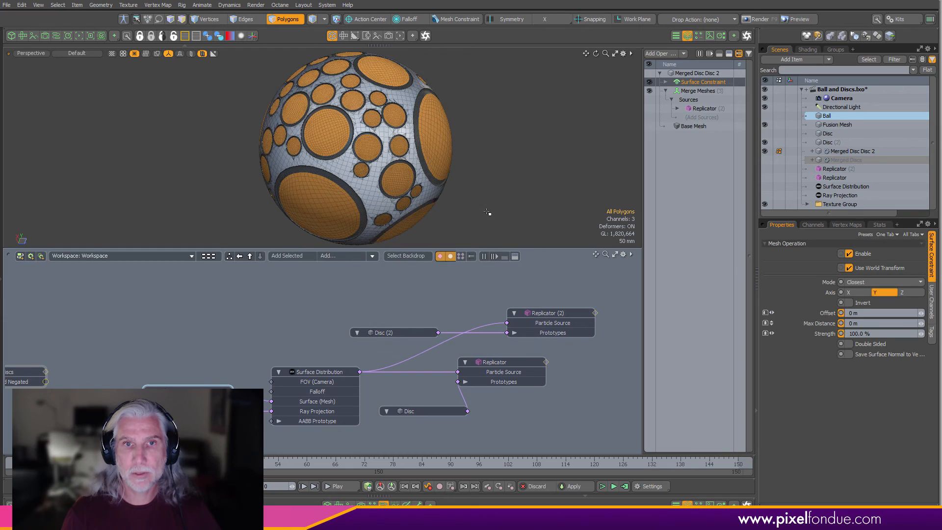
- Inspect the surface-constrained discs on the sphere up close from several angles
scroll(487, 212, up, 6)
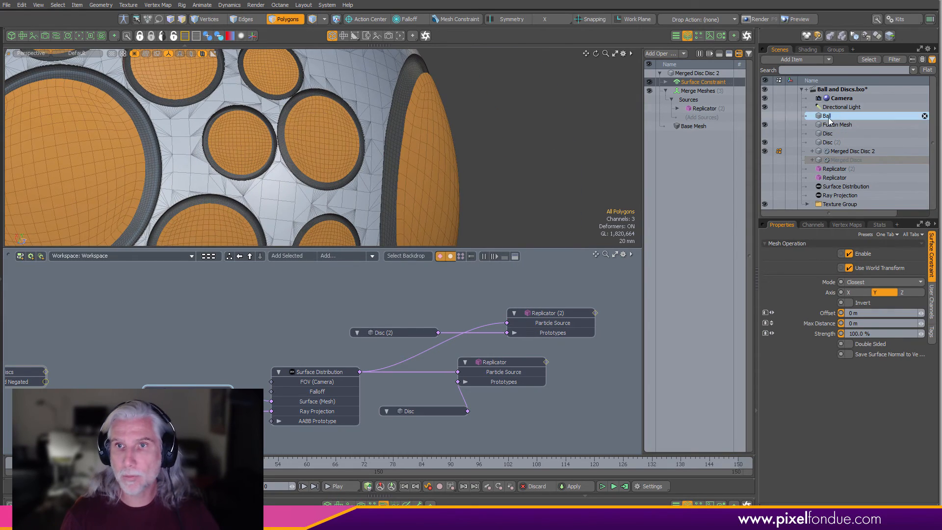
click(764, 116)
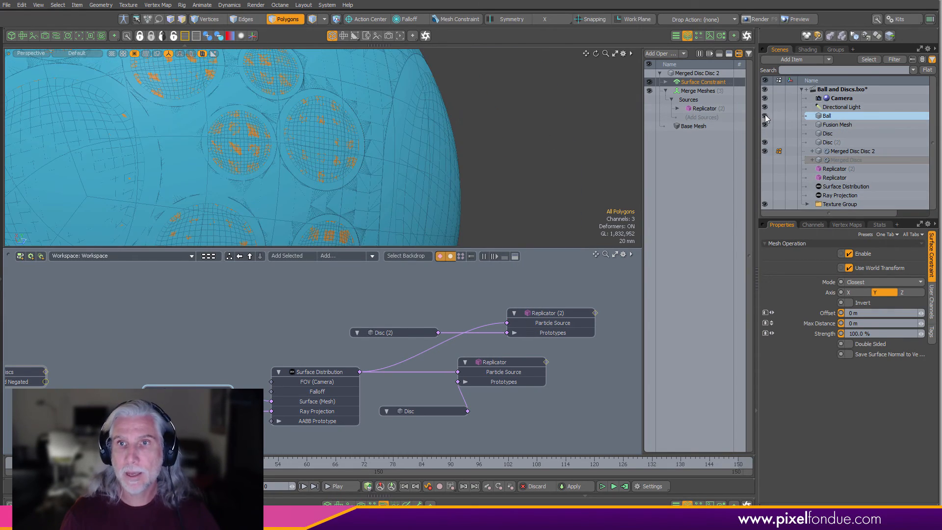
click(765, 116)
alt+drag(373, 138, 306, 178)
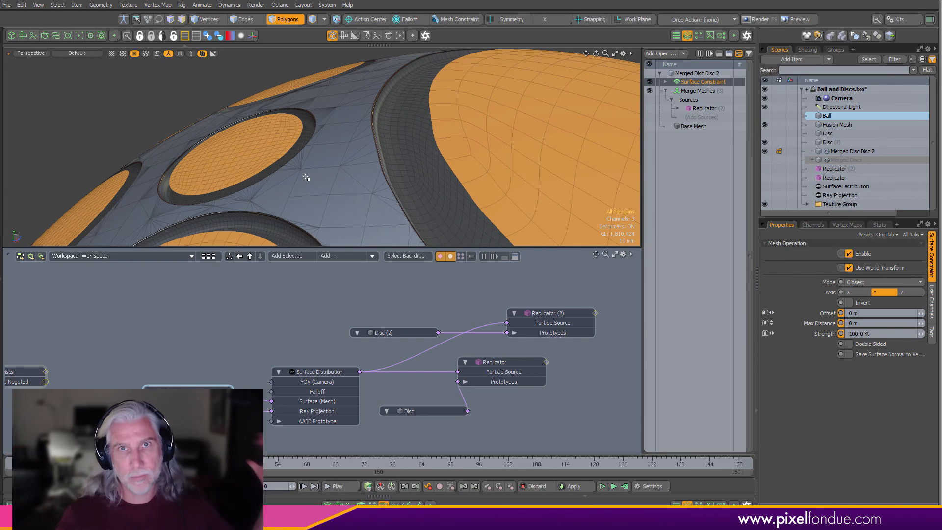
scroll(468, 232, down, 4)
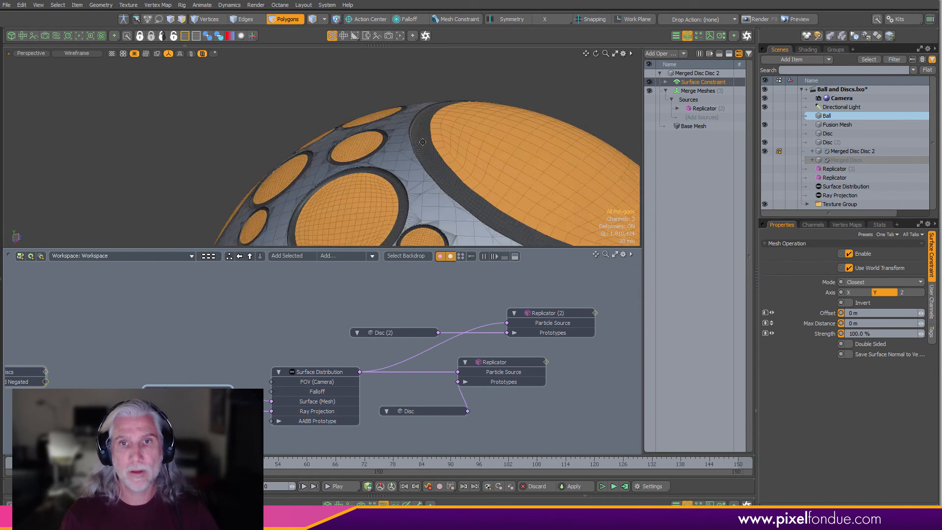
alt+drag(468, 196, 456, 226)
scroll(461, 162, down, 4)
alt+drag(461, 162, 362, 260)
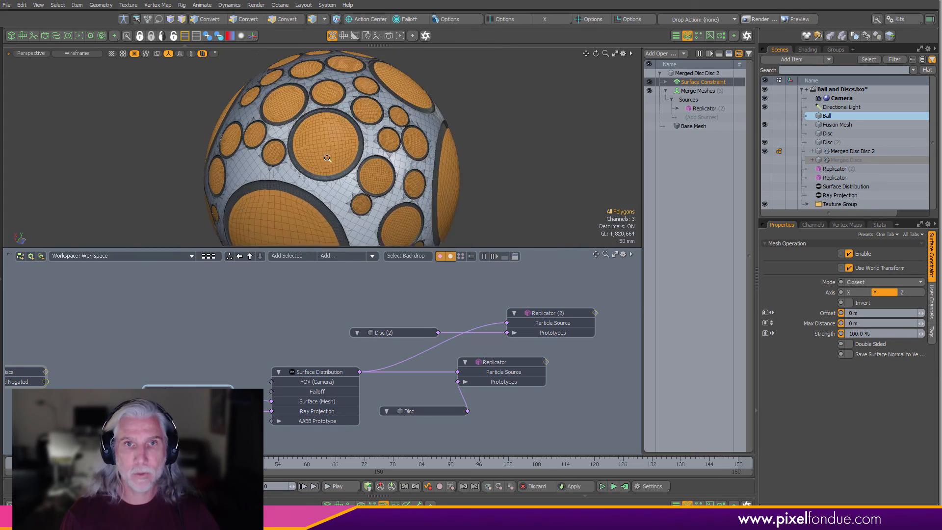
scroll(346, 202, up, 5)
scroll(539, 203, down, 4)
alt+drag(447, 202, 402, 173)
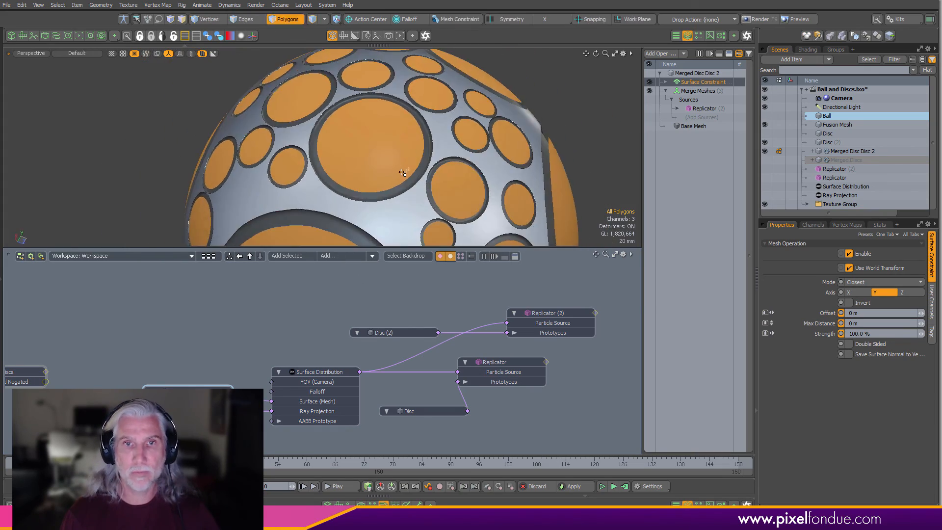
click(399, 334)
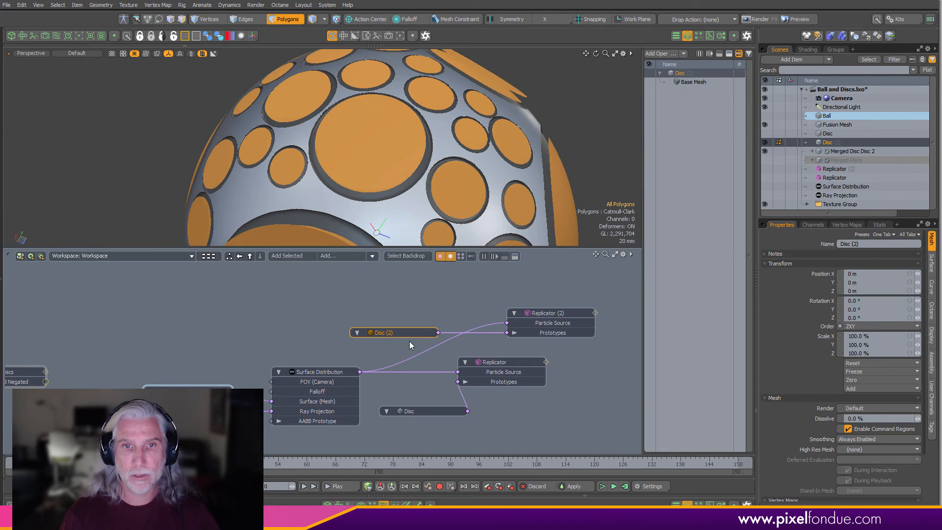
key(w)
alt+shift+drag(410, 167, 299, 218)
alt+shift+drag(461, 136, 377, 176)
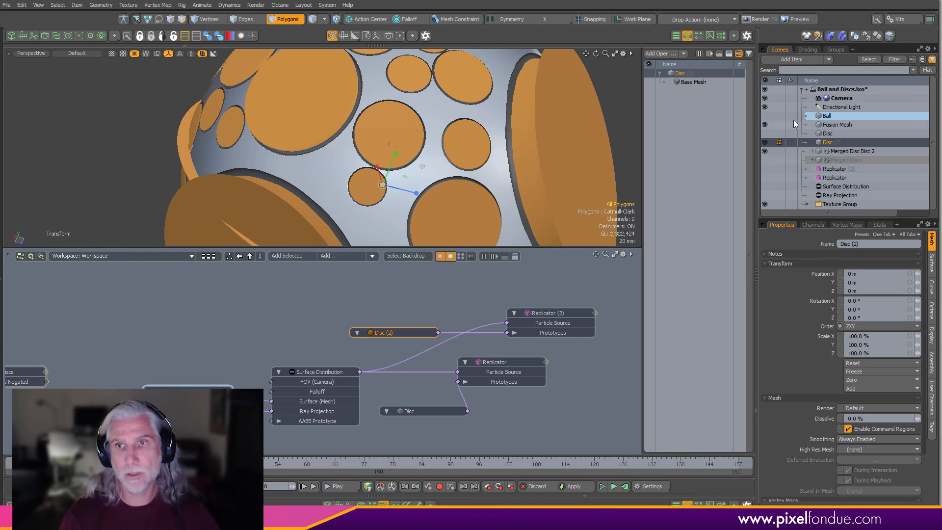
click(624, 147)
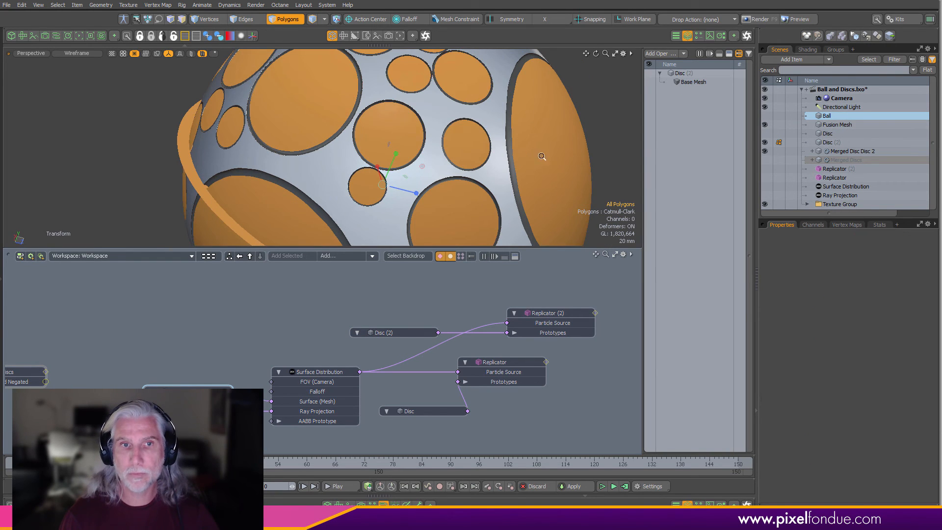
alt+drag(541, 156, 569, 111)
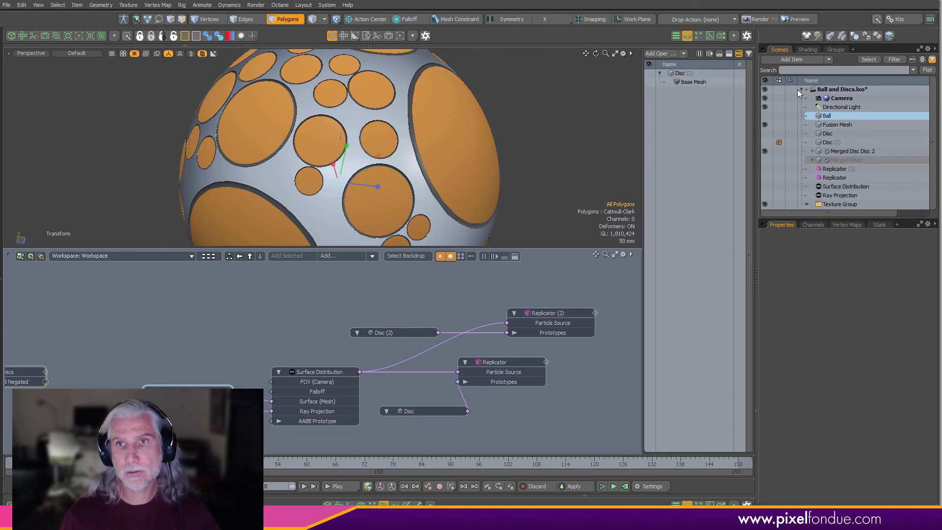
- Add a Thicken operator to the Merged Disc Disc 2 mesh and review the thickened discs on the sphere
click(834, 151)
key(space)
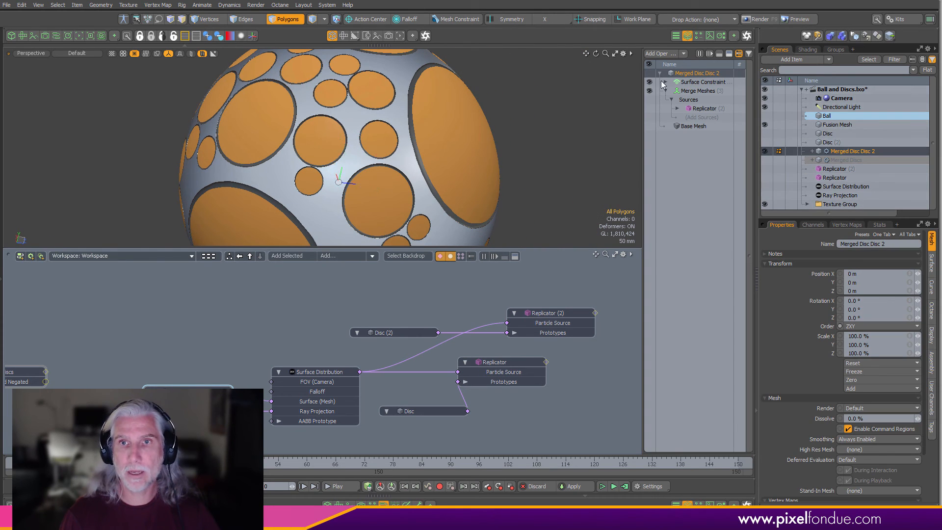
click(665, 91)
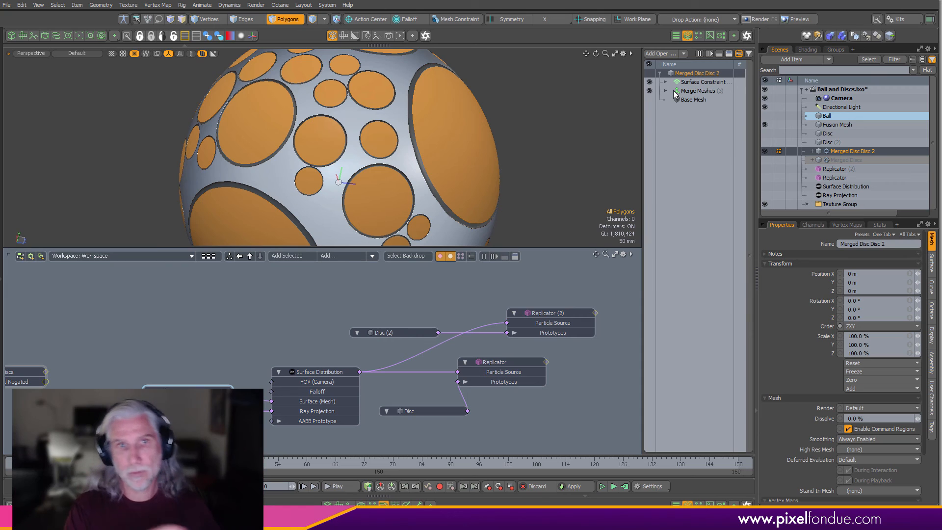
click(661, 53)
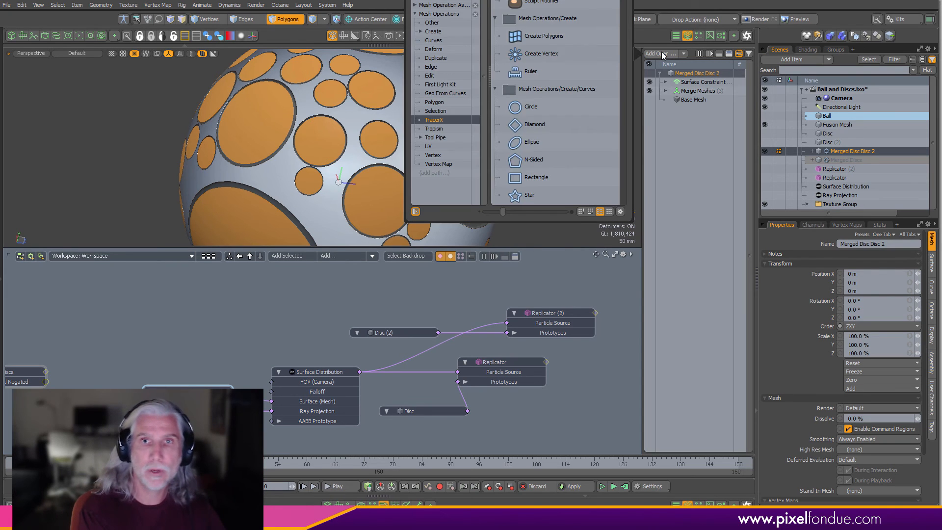
key(Down)
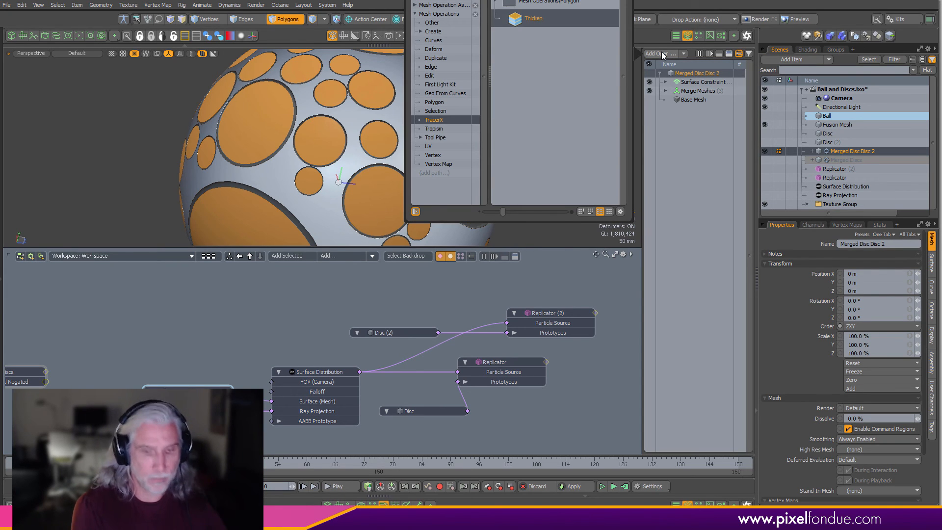
key(Return)
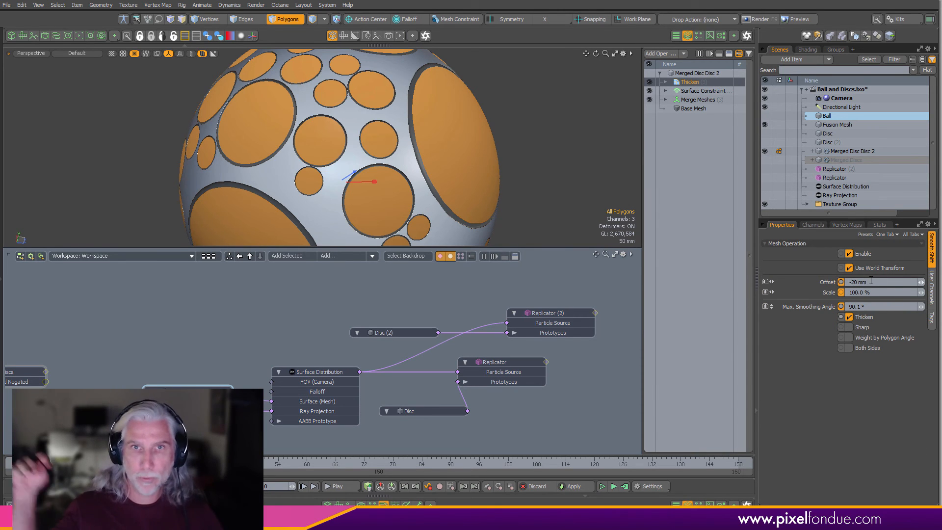
alt+drag(508, 199, 469, 183)
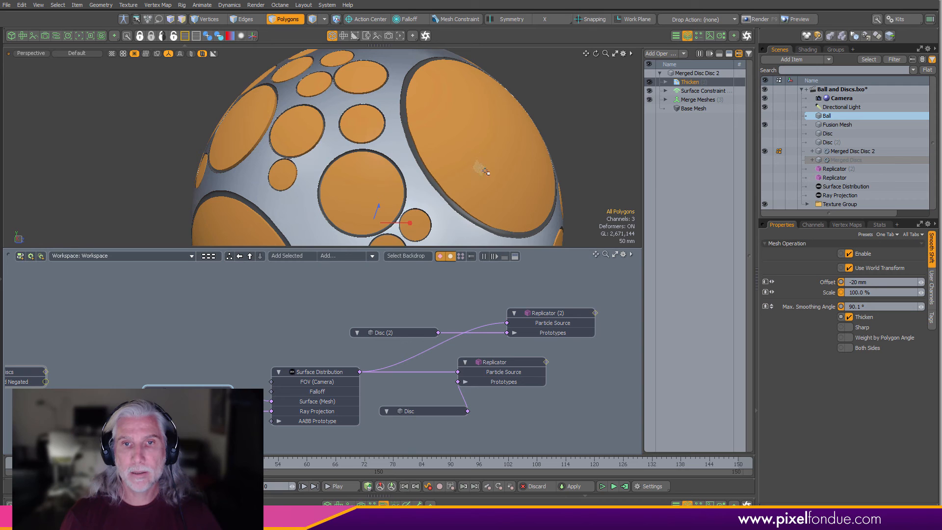
ctrl+alt+drag(514, 167, 473, 150)
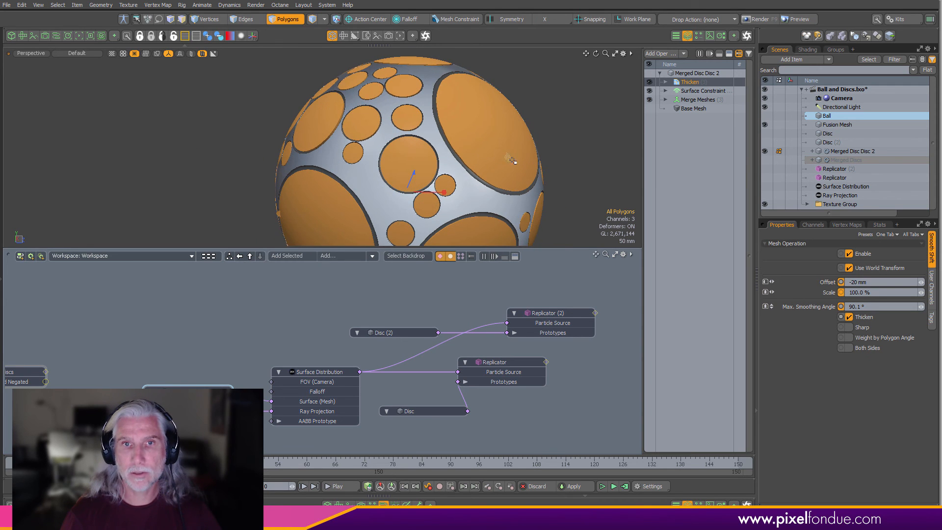
ctrl+alt+drag(572, 148, 474, 167)
alt+drag(474, 167, 481, 163)
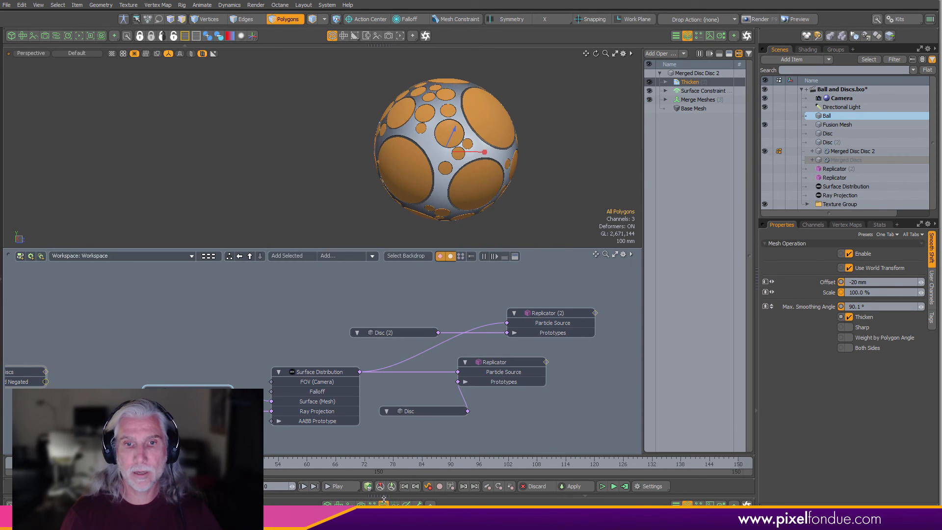
- Freeze the mesh operations stack of the Merged Disc Disc 2 mesh, baking in the Thicken and constraint
click(384, 504)
alt+shift+drag(491, 343, 457, 339)
alt+drag(458, 339, 466, 360)
click(691, 74)
click(688, 83)
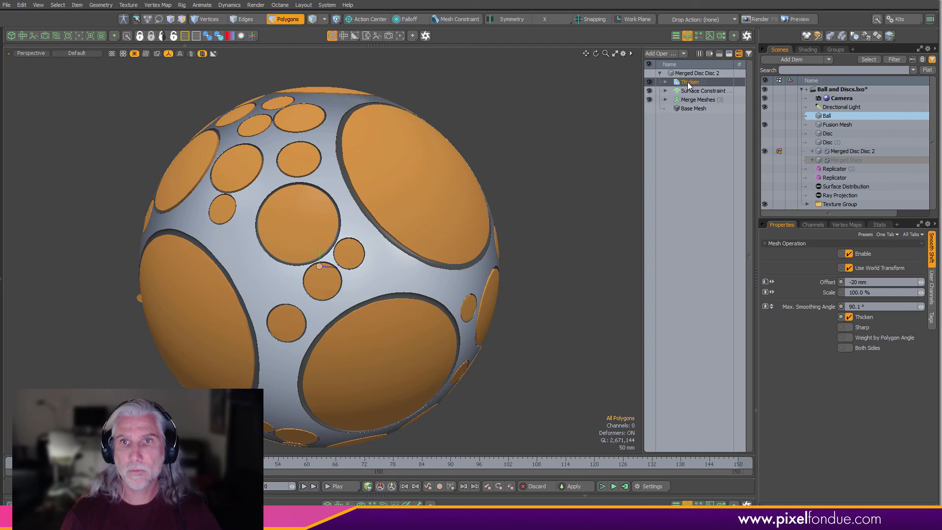
right_click(688, 83)
click(674, 188)
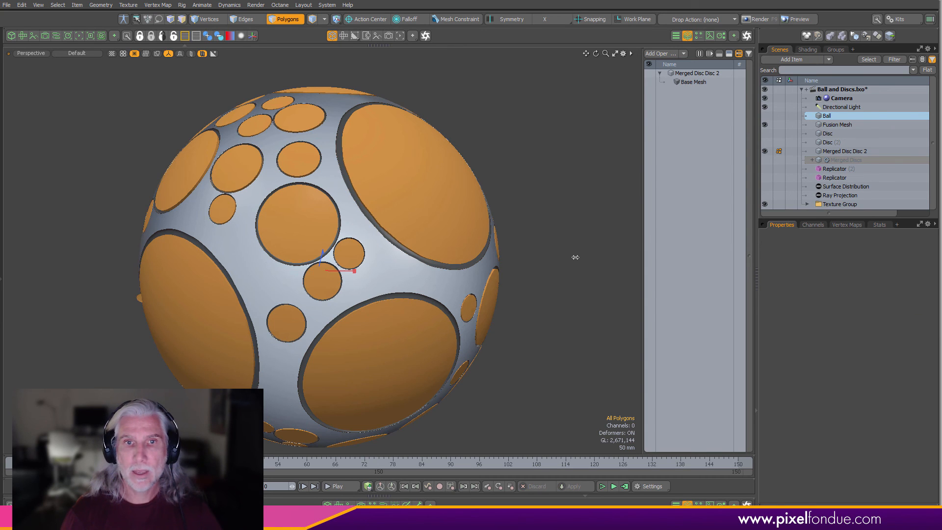
- Select several of the large discs on the sphere
middle_drag(576, 257, 538, 231)
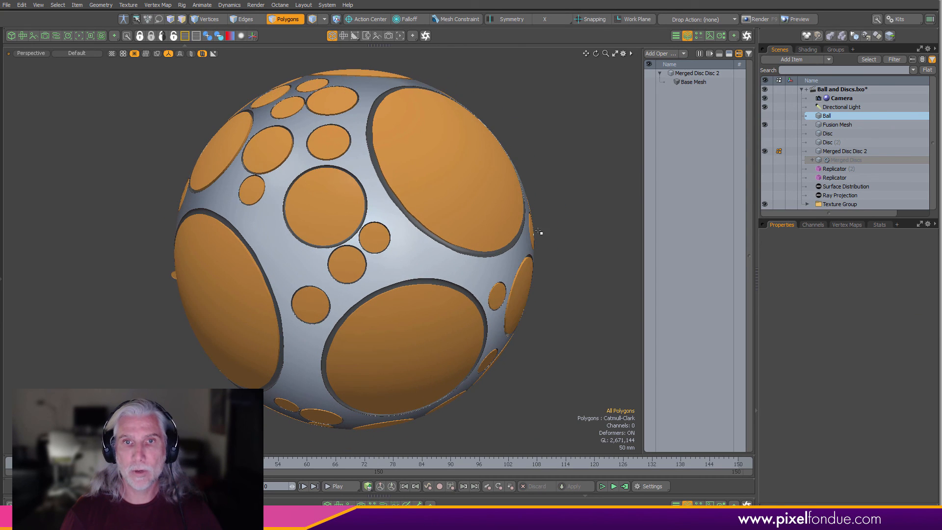
double_click(486, 203)
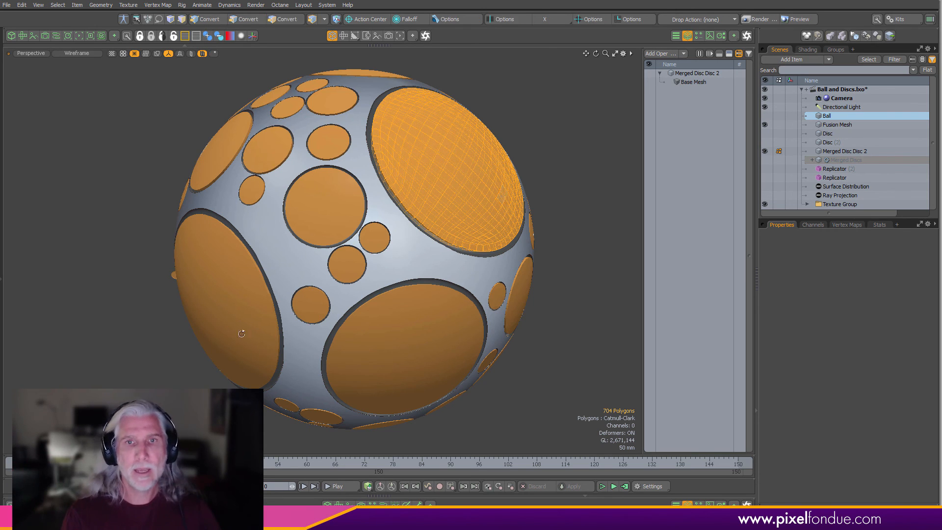
alt+drag(240, 332, 443, 277)
shift+double_click(211, 329)
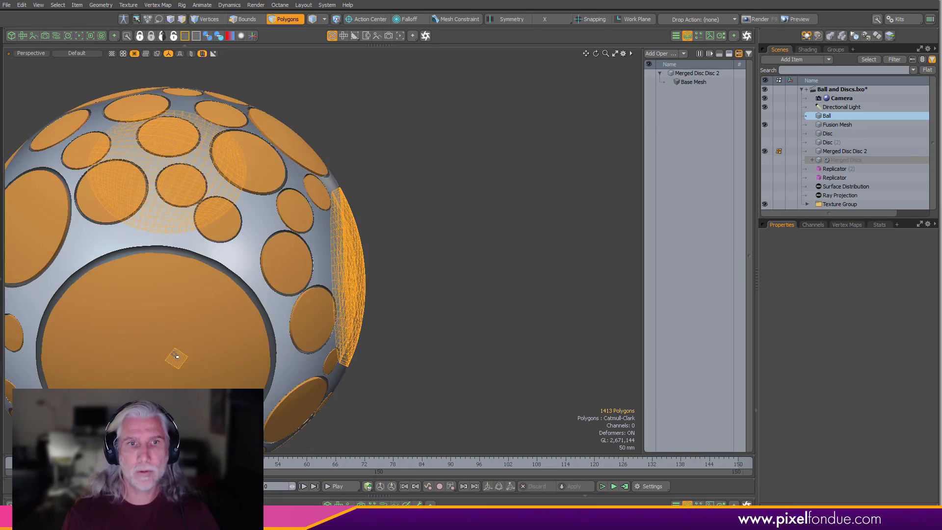
alt+shift+drag(177, 358, 468, 358)
shift+double_click(282, 329)
shift+double_click(357, 305)
shift+double_click(316, 312)
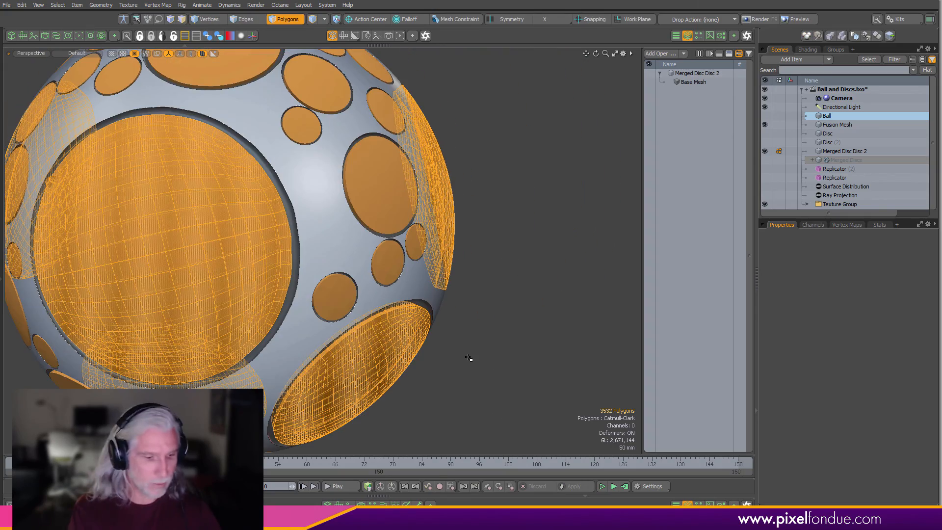
- Assign a new purple material with colour 0.69, 0.21, 0.86 to the selected discs and clear the selection
key(m)
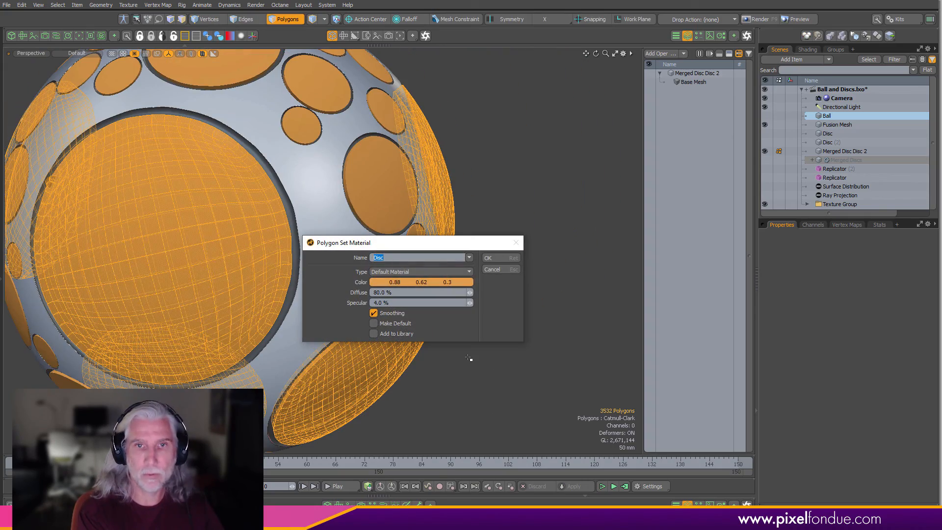
click(467, 283)
click(495, 311)
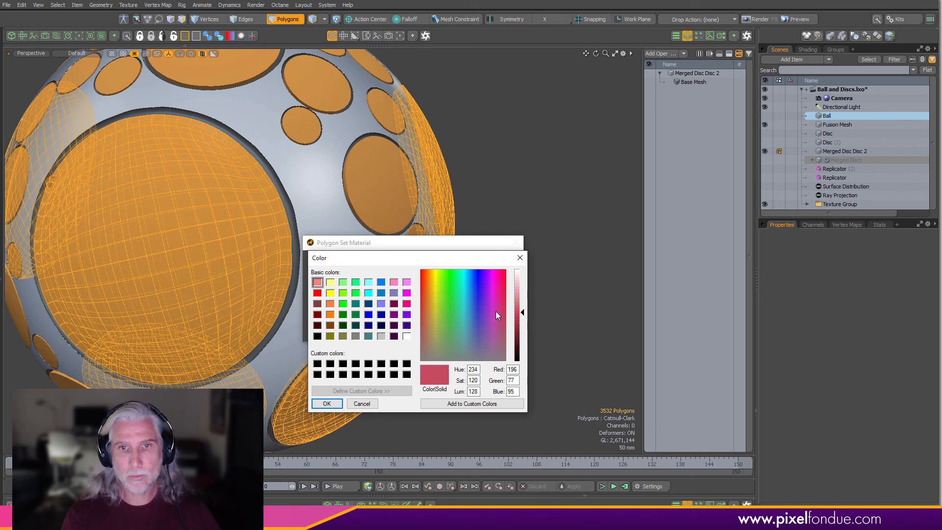
click(488, 297)
click(332, 403)
click(495, 265)
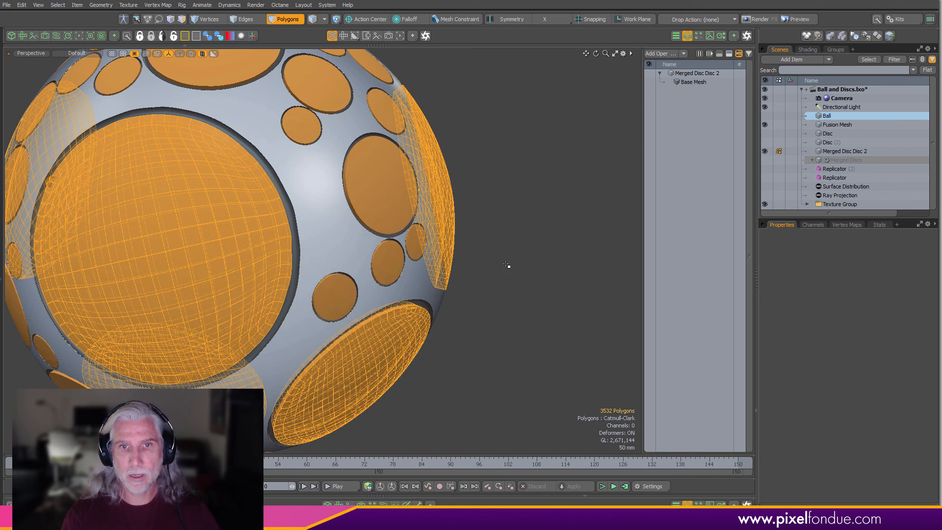
scroll(526, 313, down, 5)
click(523, 316)
alt+drag(525, 314, 396, 274)
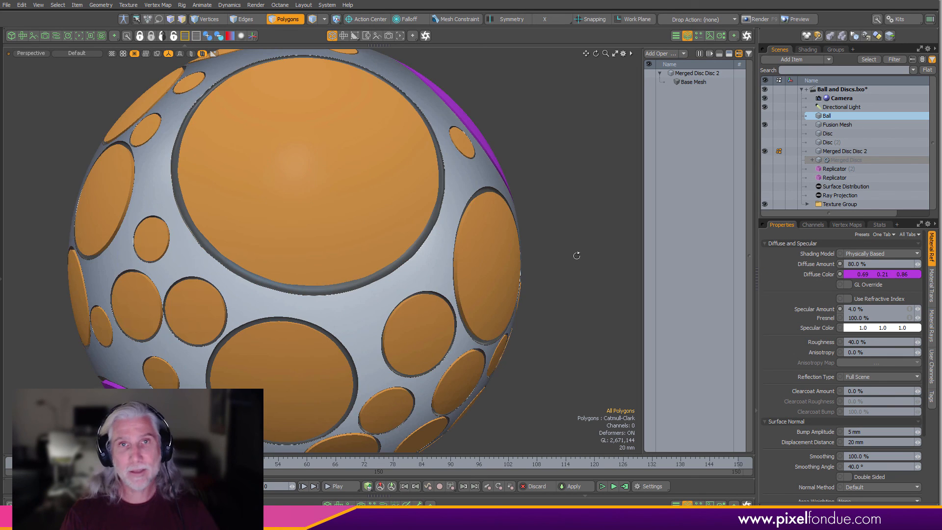
scroll(574, 256, down, 3)
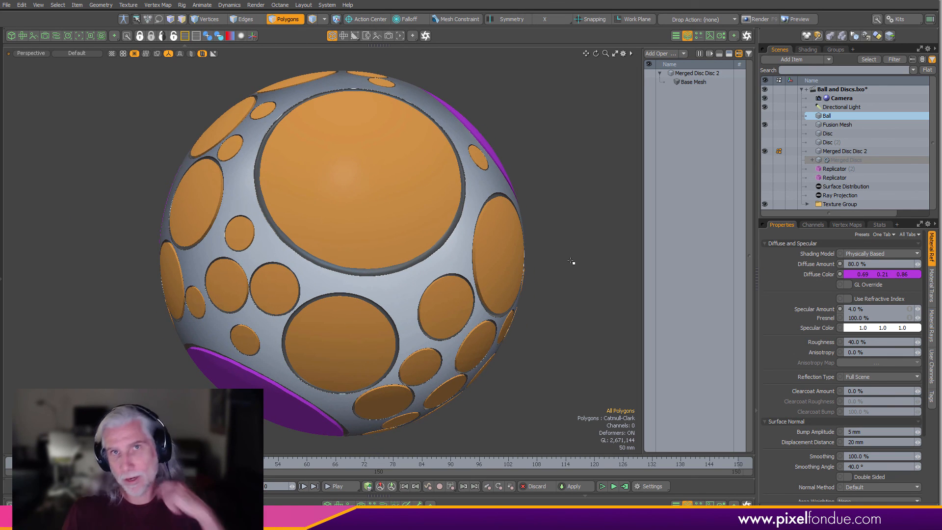